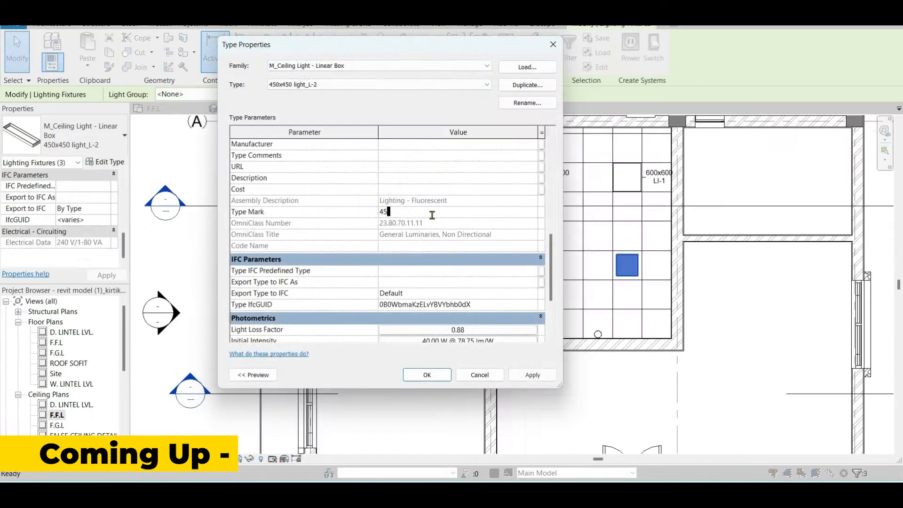
Set the selected linear box lights' type mark to 450x450-L-2 and choose the SPOT LIGHT recessed downlight type for placement.
type("0x4")
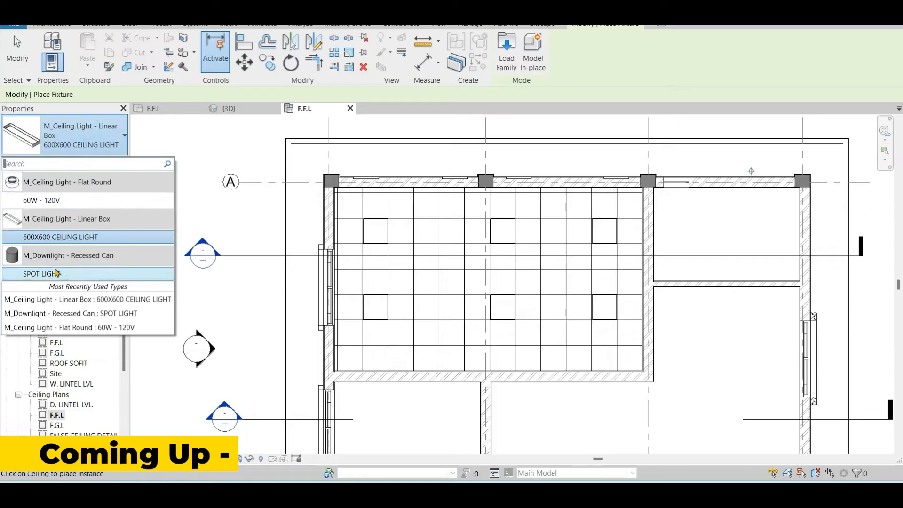
left_click(56, 274)
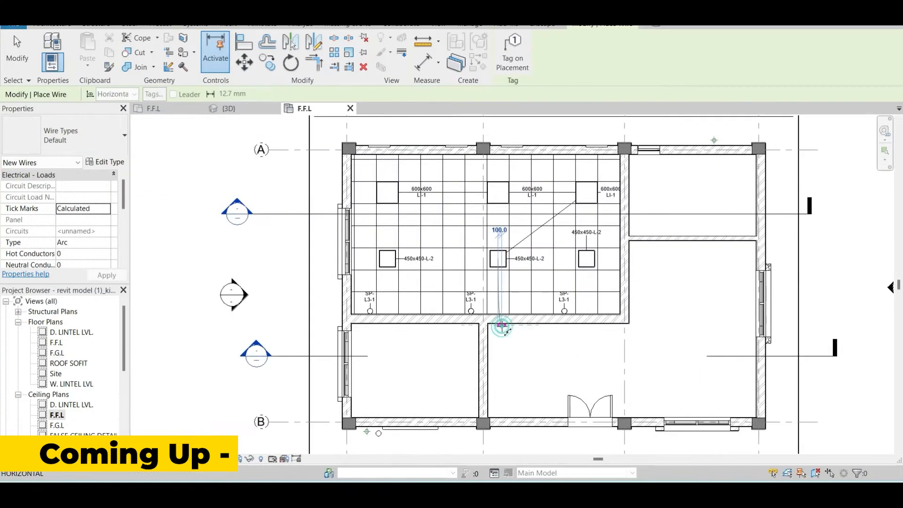
Try to draw an arc wire from the middle 450x450 light to the room's lower wall.
left_click(502, 325)
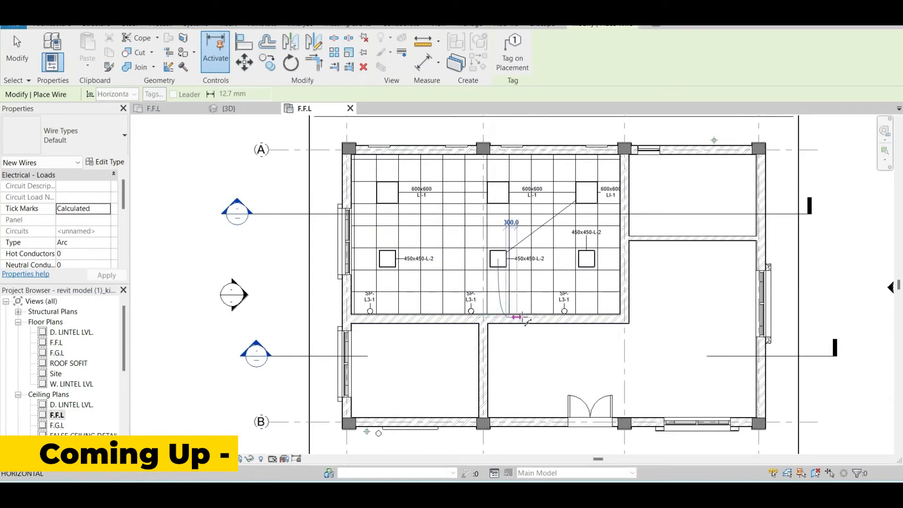
right_click(528, 314)
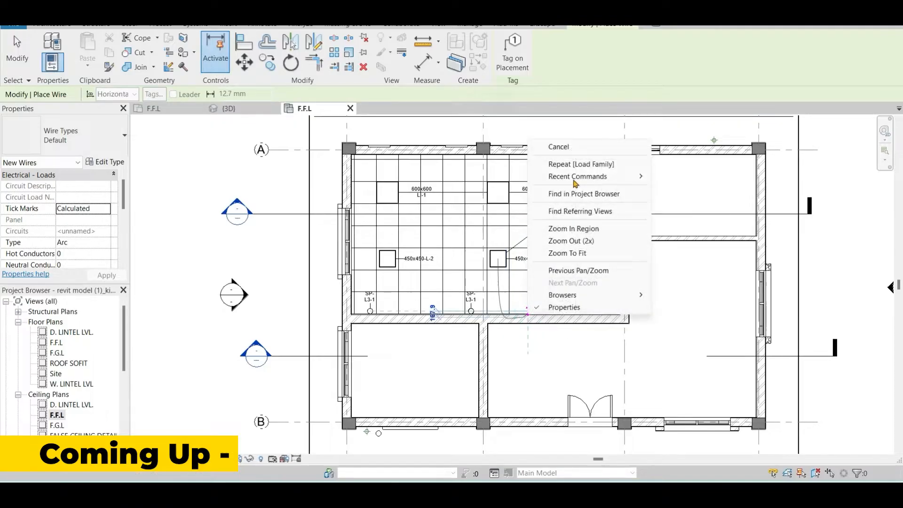
left_click(583, 151)
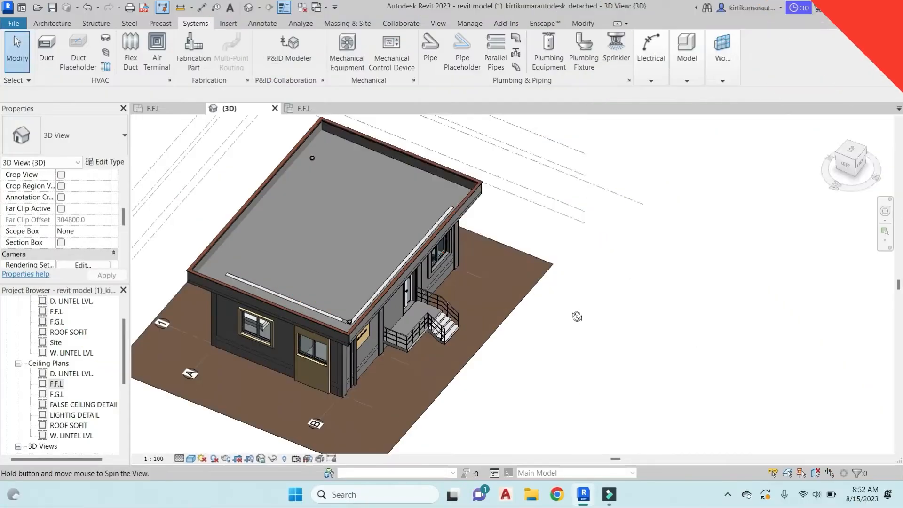
Review the template files offered for a new project without creating one.
middle_click_drag(423, 283, 514, 420, "shift")
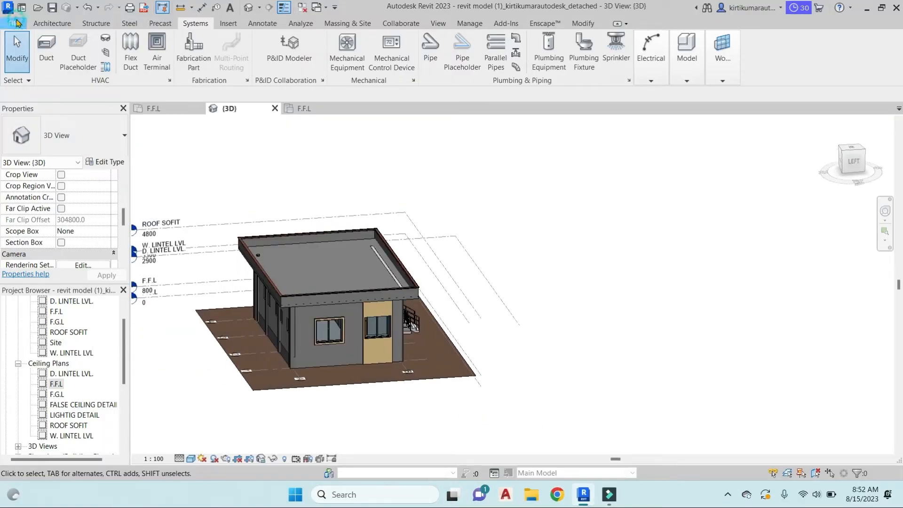
left_click(16, 23)
mouse_move(70, 69)
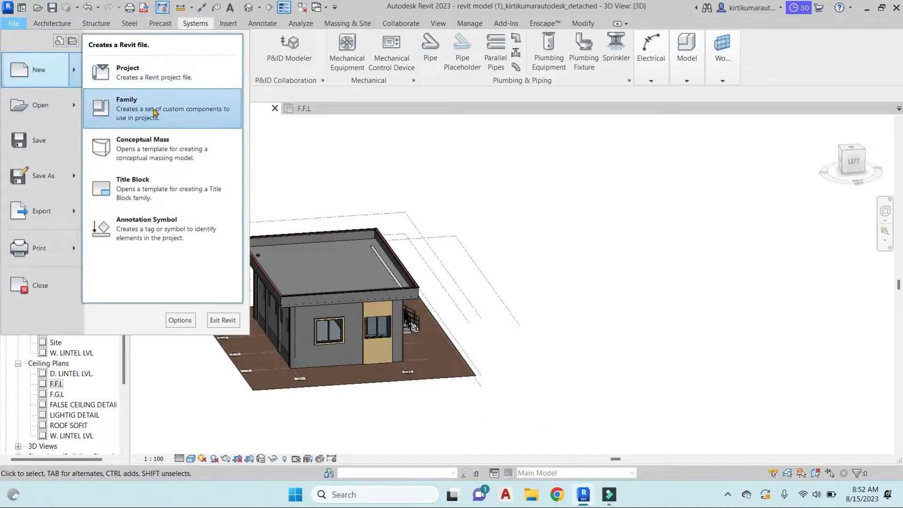
left_click(141, 73)
left_click(556, 198)
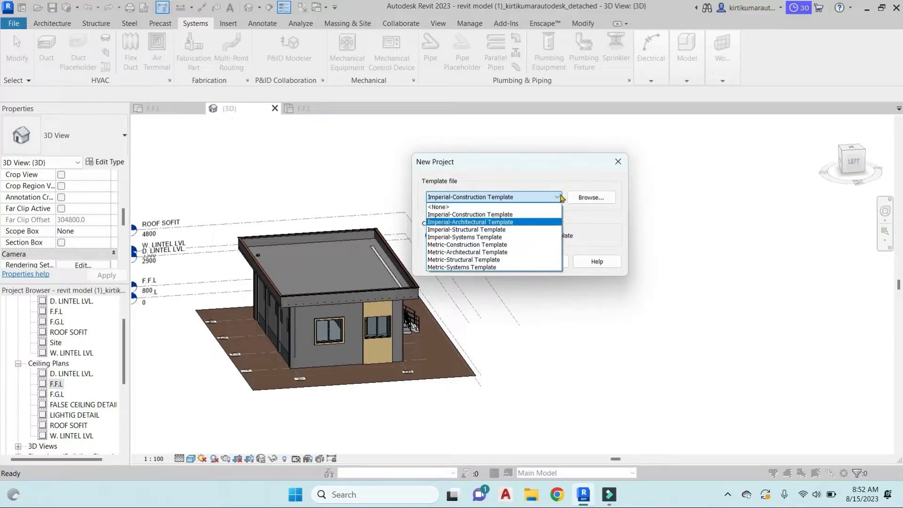
left_click(569, 167)
left_click(617, 162)
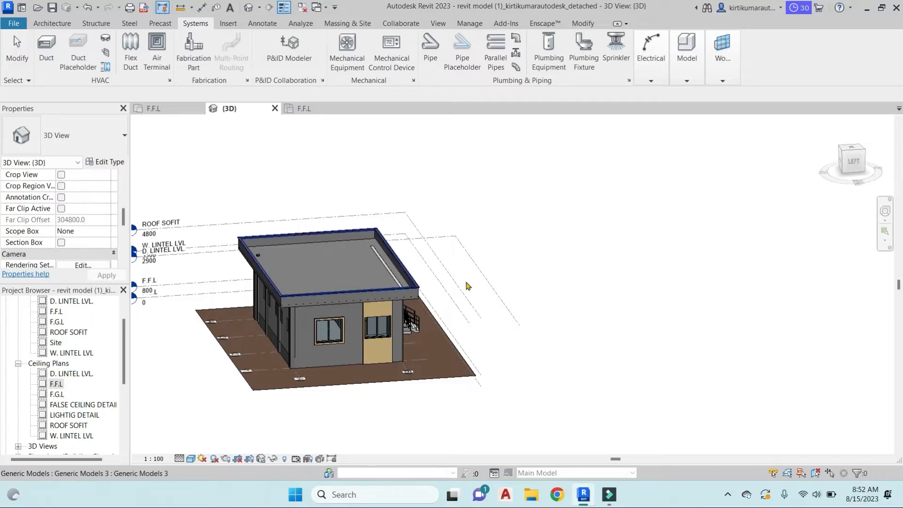
Examine the building's front facade and roof in the 3D view.
middle_click_drag(466, 283, 225, 315, "shift")
scroll(226, 320, "up", 4)
middle_click_drag(288, 329, 239, 258)
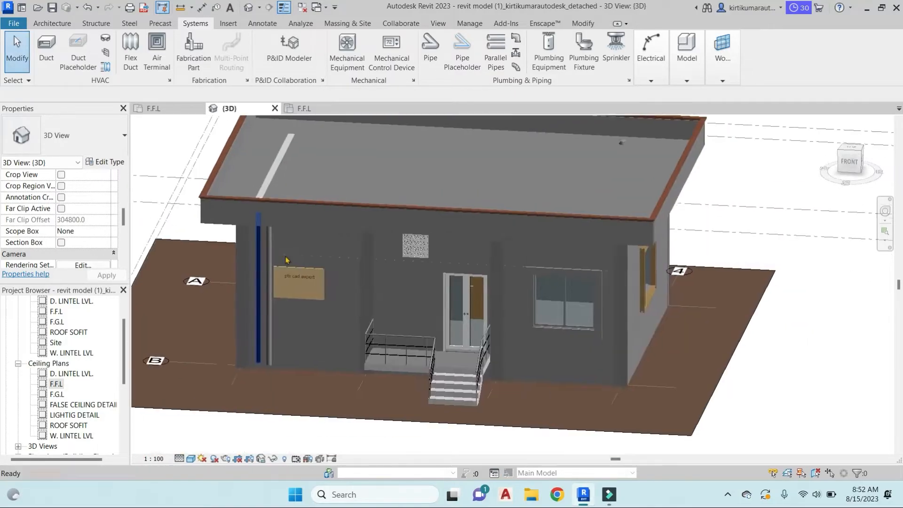
middle_click_drag(301, 285, 408, 319, "shift")
scroll(417, 215, "down", 2)
middle_click_drag(433, 192, 406, 260)
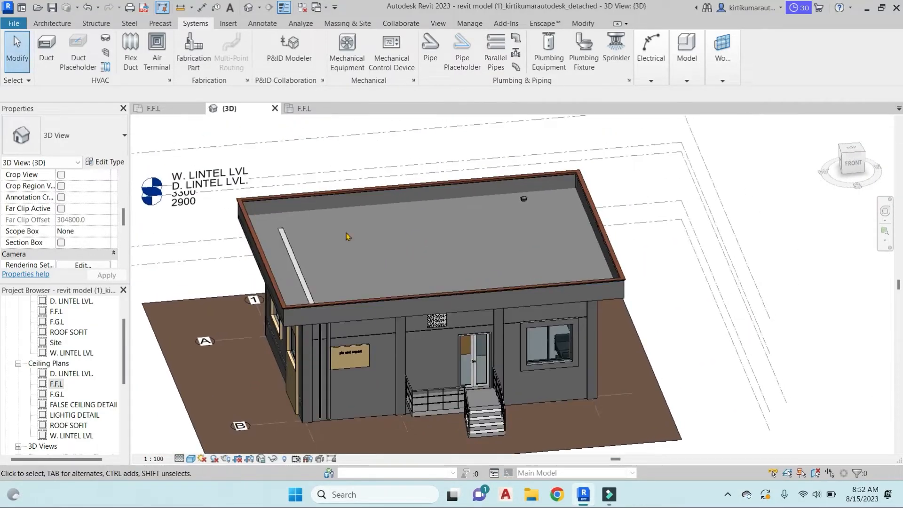
middle_click_drag(433, 230, 485, 263, "shift")
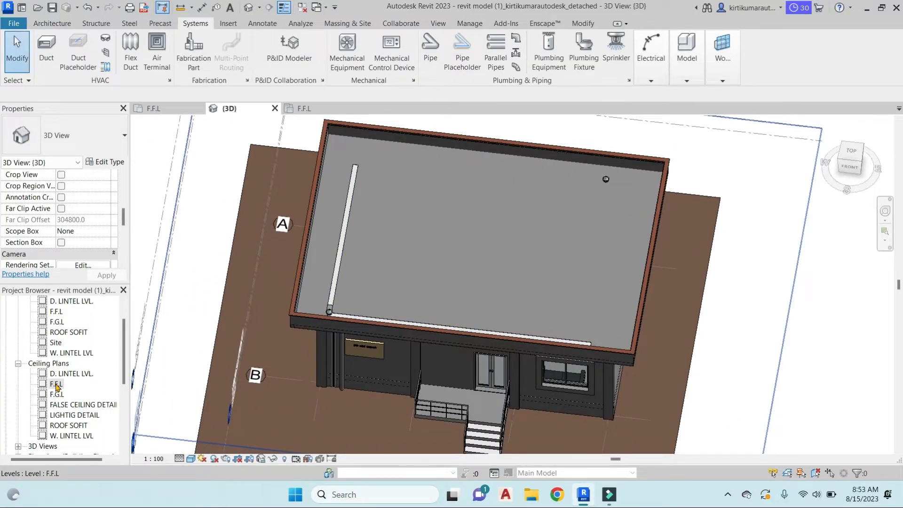
Open the F.F.L ceiling plan.
double_click(56, 385)
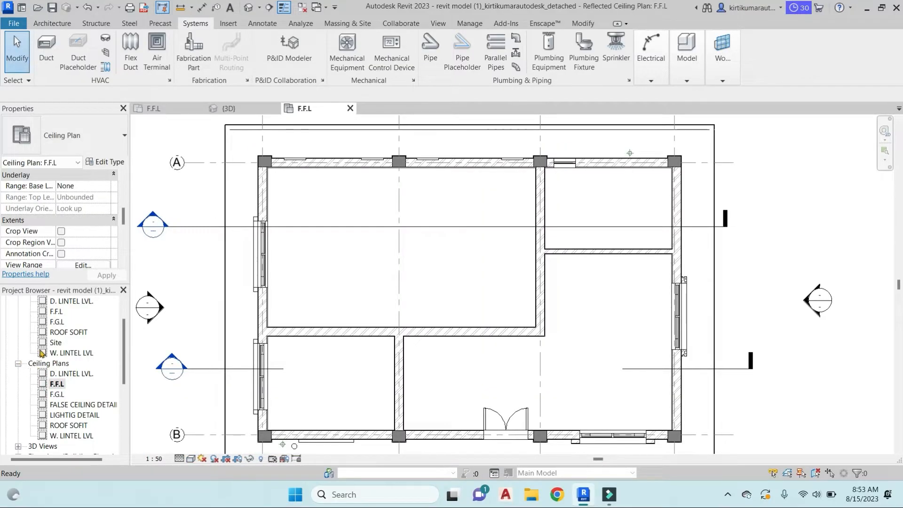
scroll(41, 352, "up", 1)
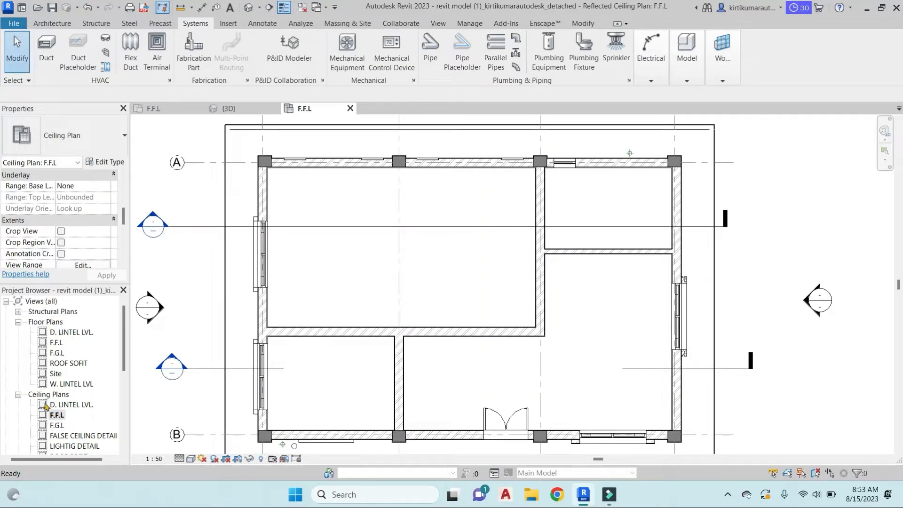
middle_click_drag(271, 278, 278, 272)
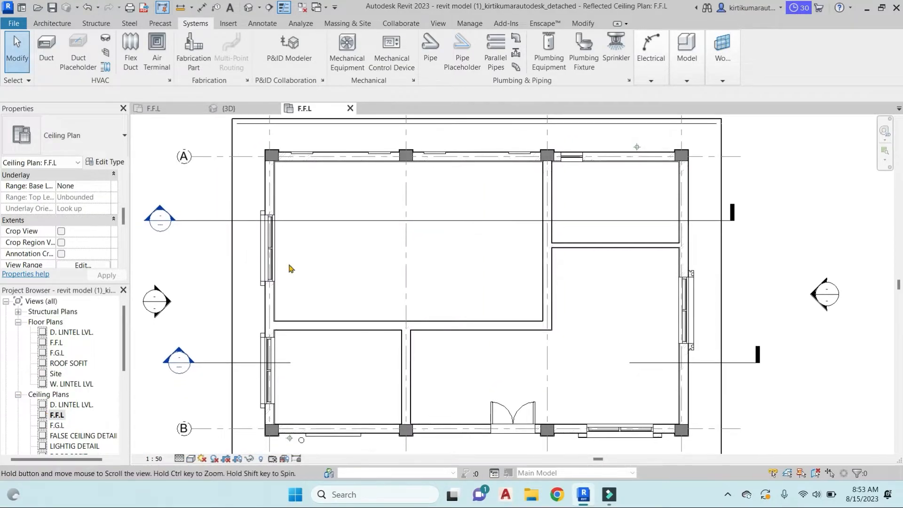
Start a sketched 600 x 1200mm Grid ceiling and draw its rectangular boundary along the inner wall faces of the large upper room.
left_click(63, 23)
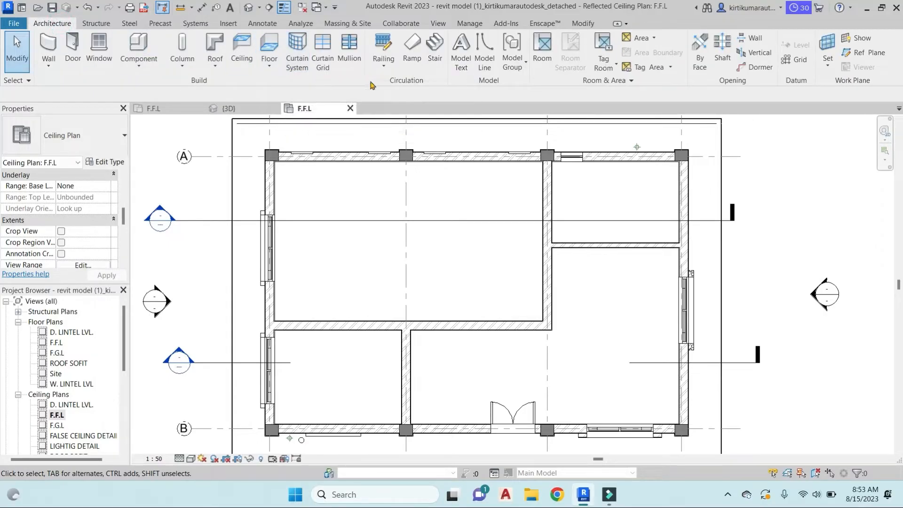
left_click(241, 49)
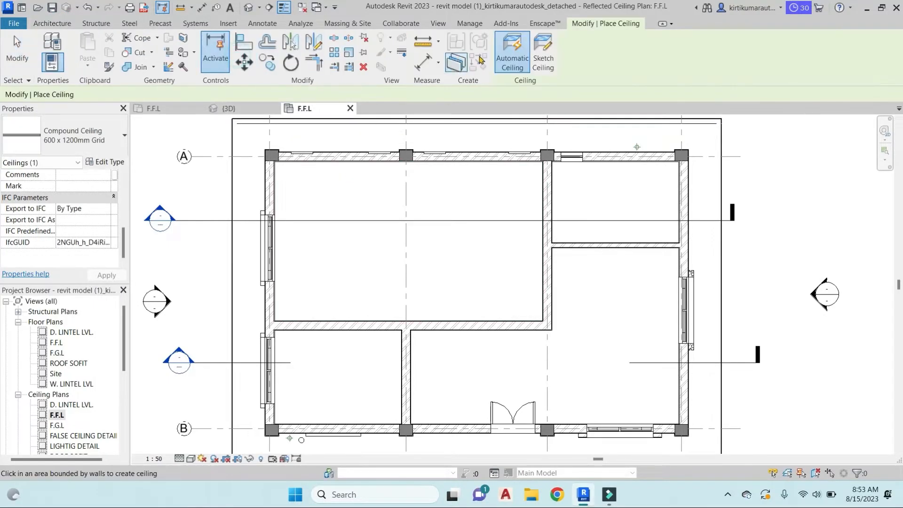
left_click(542, 51)
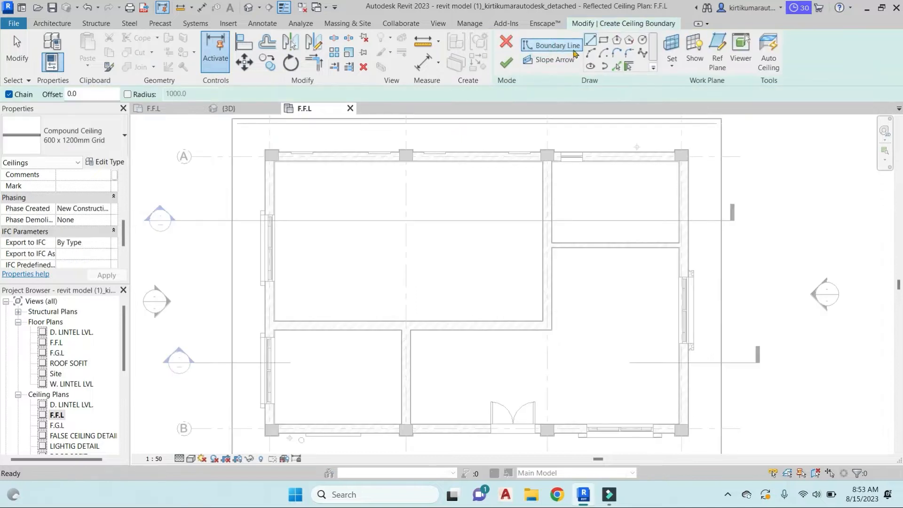
left_click(603, 40)
scroll(275, 163, "up", 5)
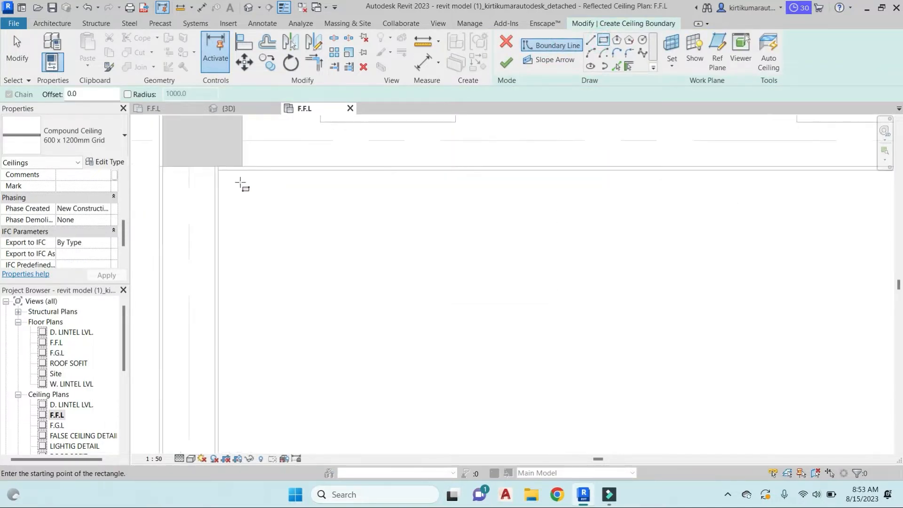
left_click(217, 170)
scroll(494, 292, "down", 3)
scroll(433, 226, "up", 3)
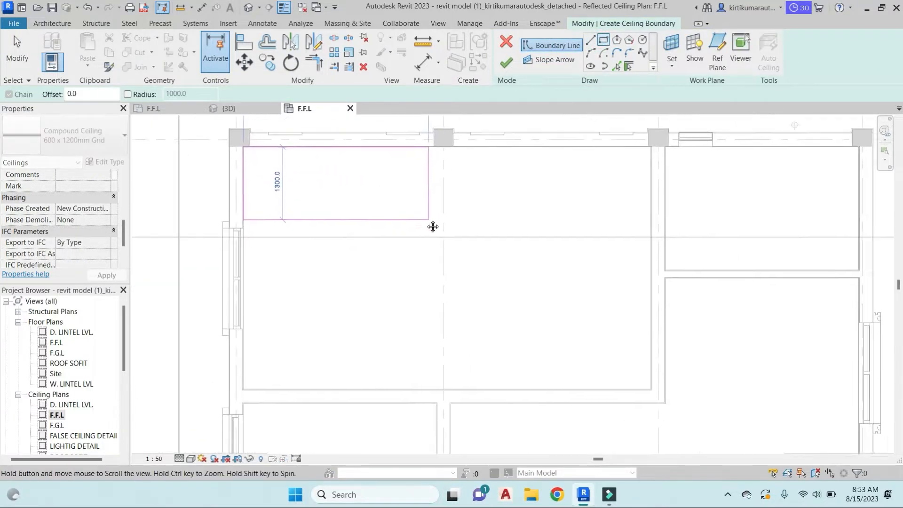
scroll(663, 391, "up", 5)
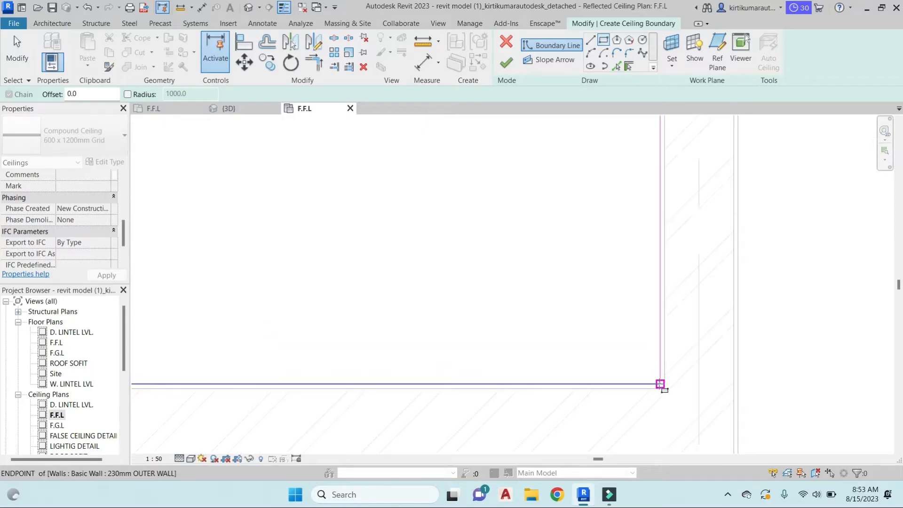
left_click(659, 383)
Set the ceiling's height offset from level to 2800 and finish the ceiling sketch.
scroll(99, 195, "up", 5)
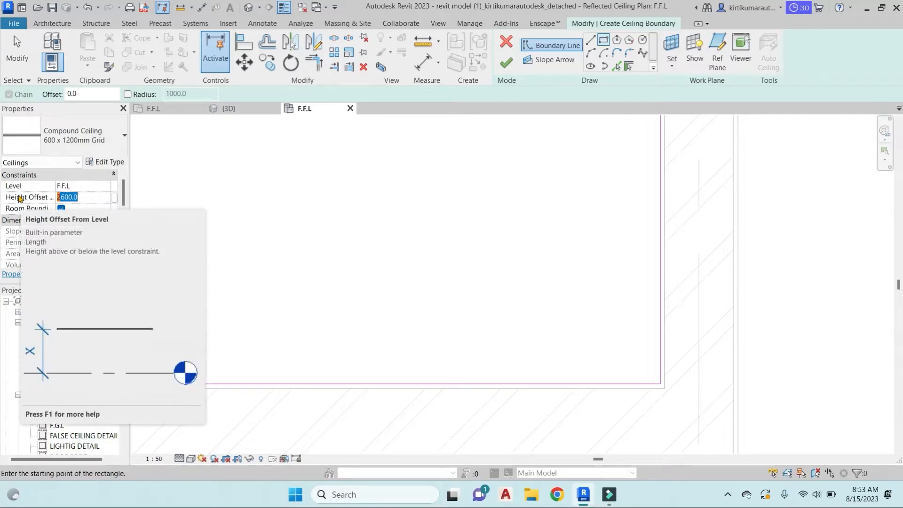
type("2")
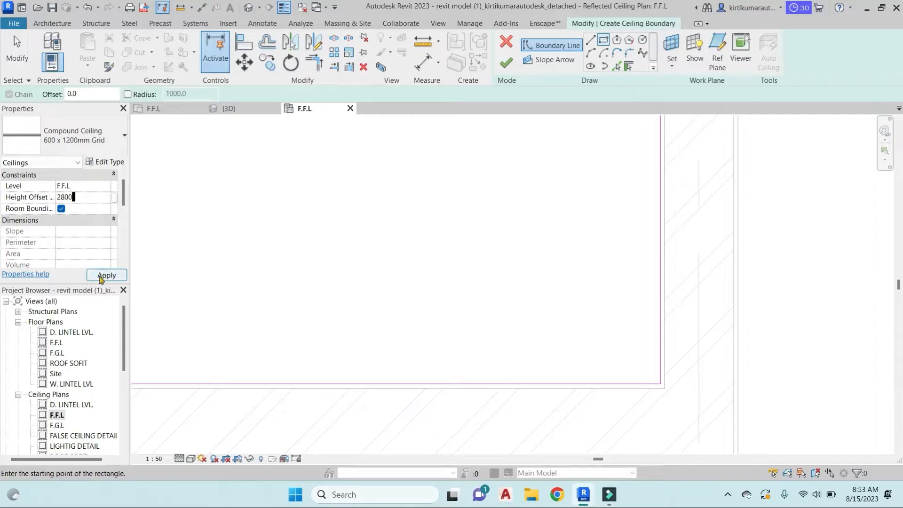
scroll(419, 239, "down", 3)
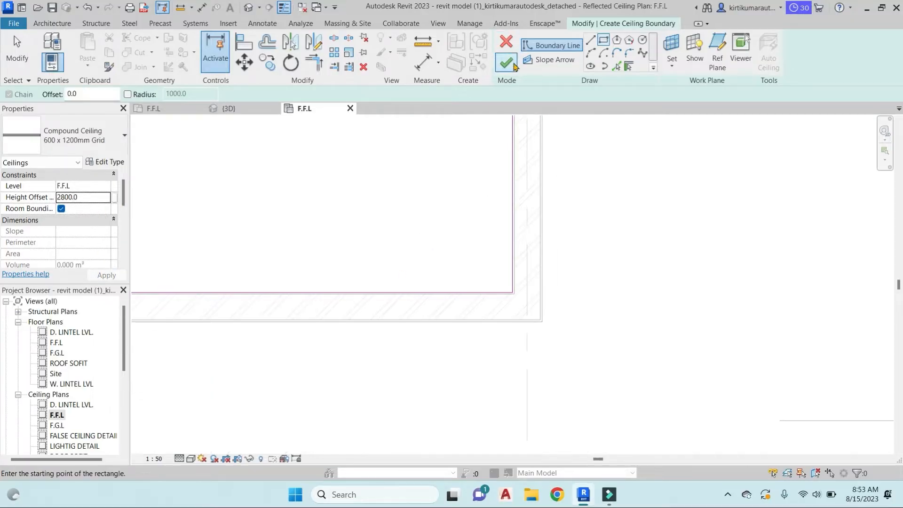
left_click(506, 63)
scroll(383, 261, "down", 2)
middle_click_drag(303, 241, 529, 350)
scroll(582, 325, "down", 1)
key("Escape")
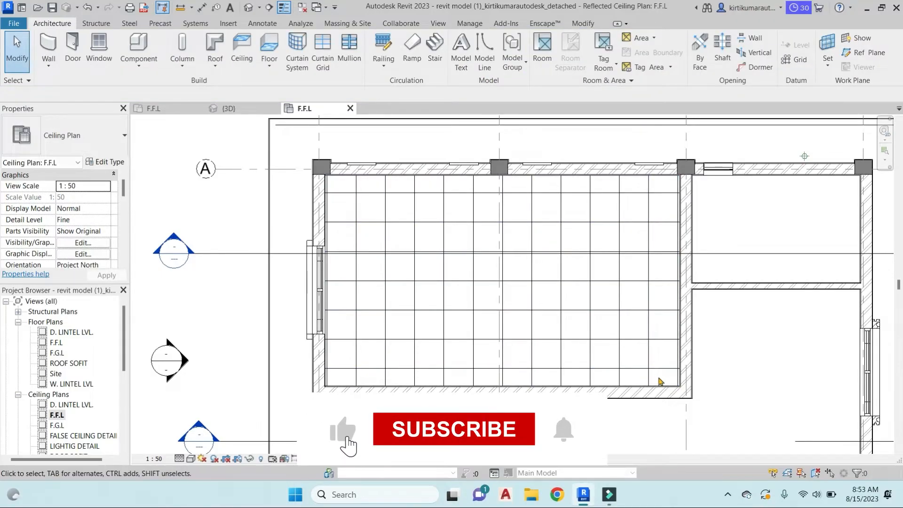
Align the ceiling grid lines with the inner faces of the room's right and lower walls.
scroll(683, 395, "up", 3)
middle_click_drag(683, 395, 656, 355)
scroll(671, 335, "up", 3)
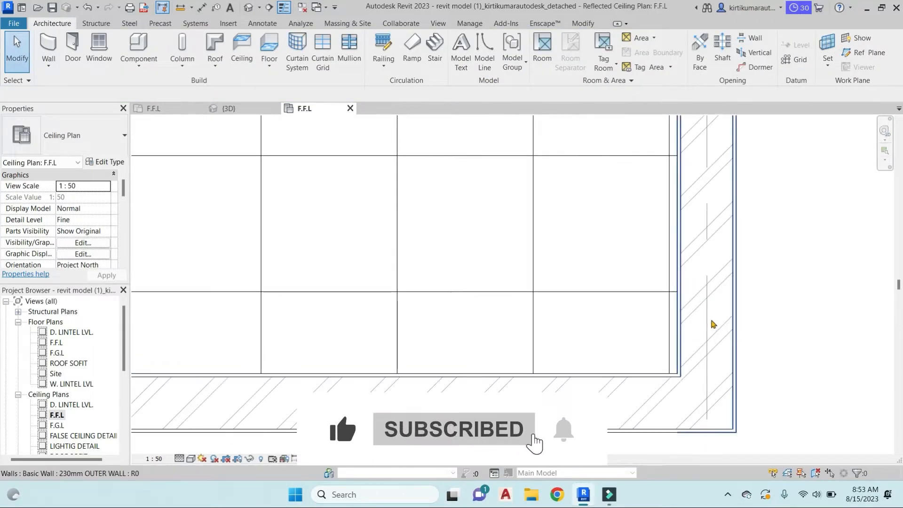
key("a")
key("l")
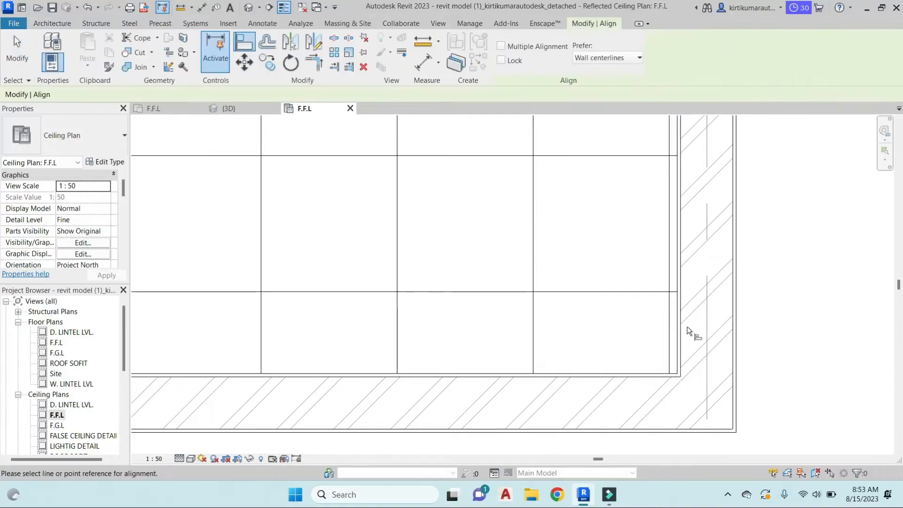
scroll(675, 338, "up", 1)
left_click(677, 324)
left_click(665, 329)
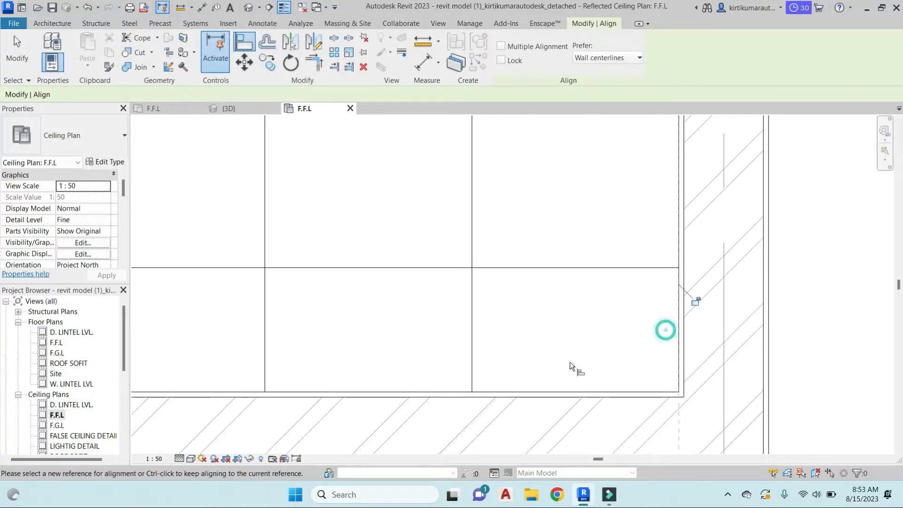
left_click(563, 392)
left_click(584, 269)
scroll(582, 297, "down", 2)
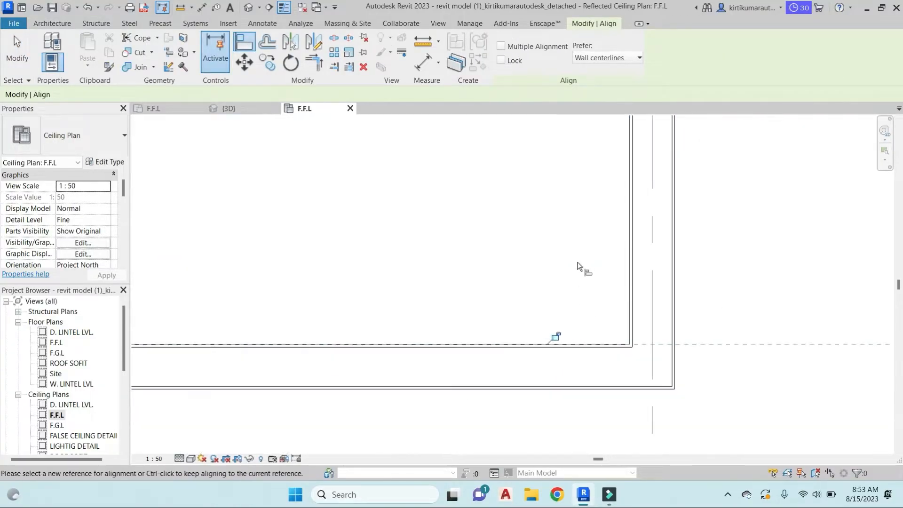
key("Escape")
Measure the spacing between the lowest horizontal ceiling grid line and the lower wall with a trial aligned dimension.
scroll(607, 329, "down", 2)
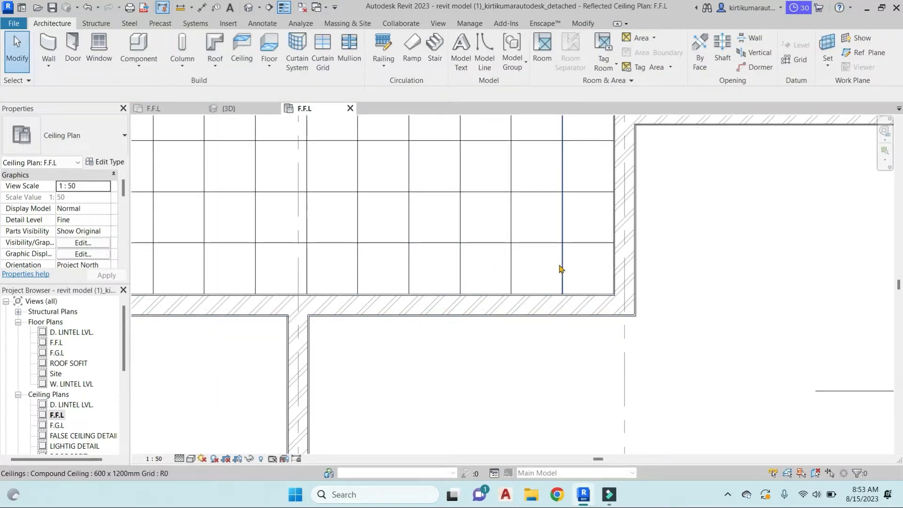
key("d")
key("i")
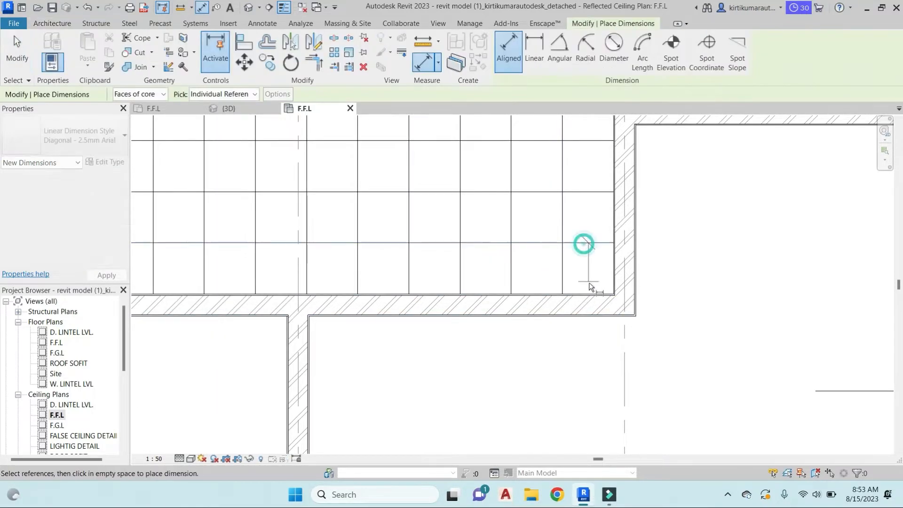
left_click(585, 243)
scroll(593, 247, "up", 2)
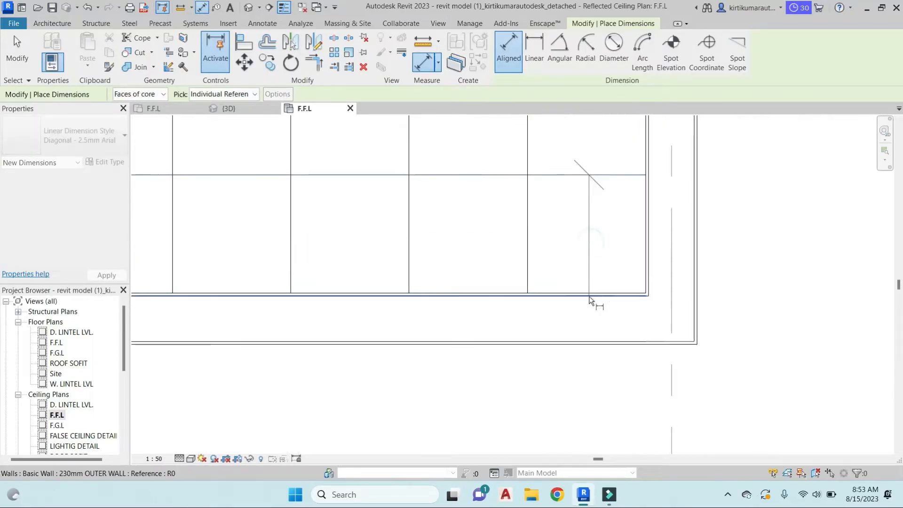
left_click(596, 290)
scroll(589, 294, "down", 2)
key("Escape")
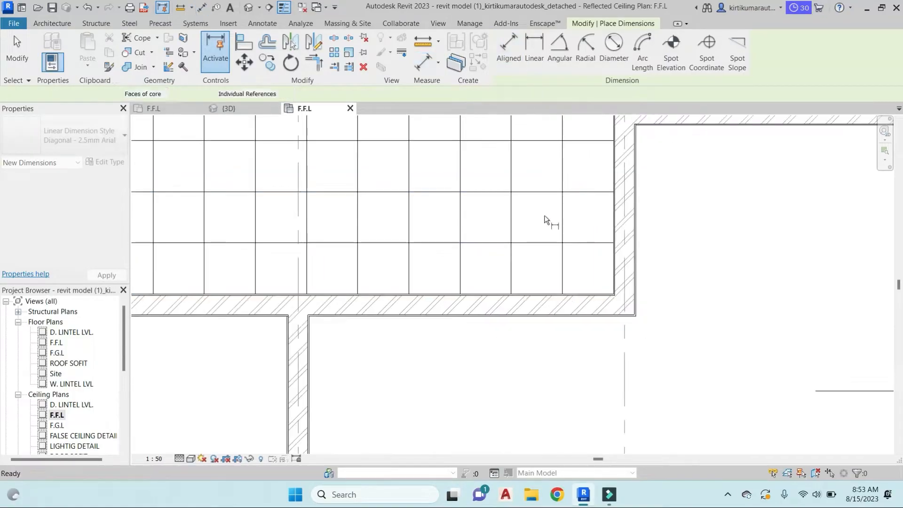
Measure the spacing between two adjacent vertical ceiling grid lines near the right wall.
left_click(512, 259)
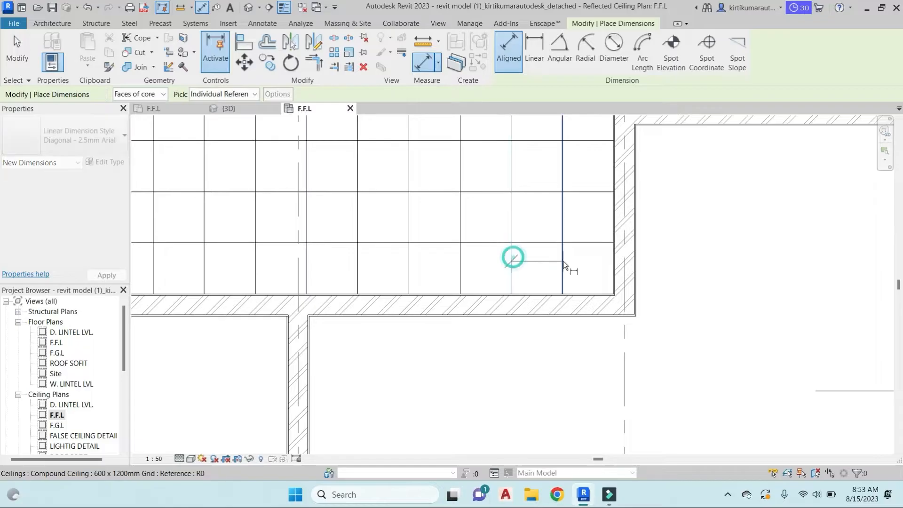
left_click(563, 260)
key("Escape")
Measure the distance from the lowest horizontal ceiling grid line to the lower wall near the room's lower-right corner.
left_click(546, 245)
scroll(546, 288, "up", 2)
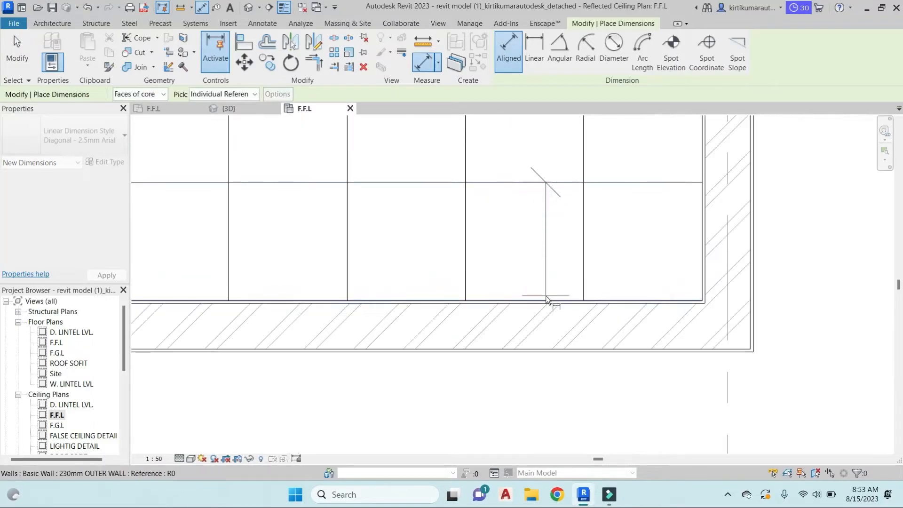
left_click(546, 298)
key("Escape")
scroll(544, 239, "down", 1)
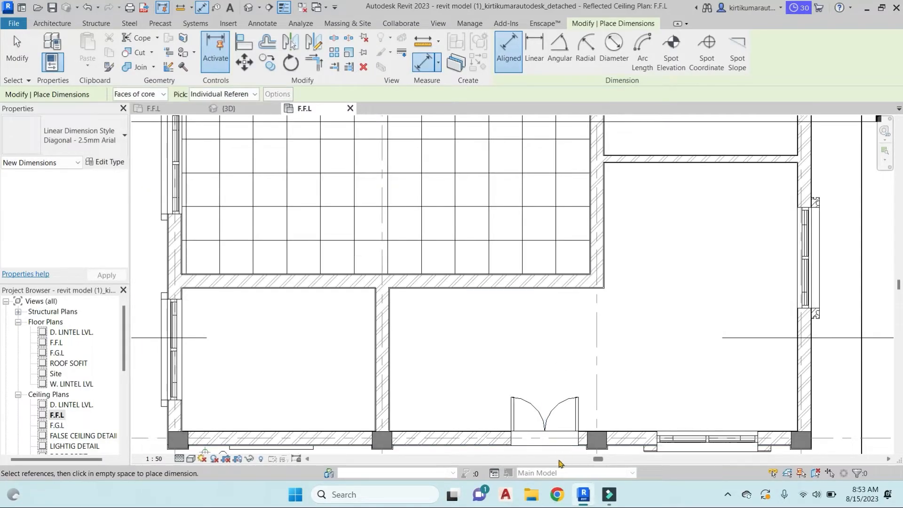
scroll(527, 265, "down", 1)
scroll(524, 250, "up", 1)
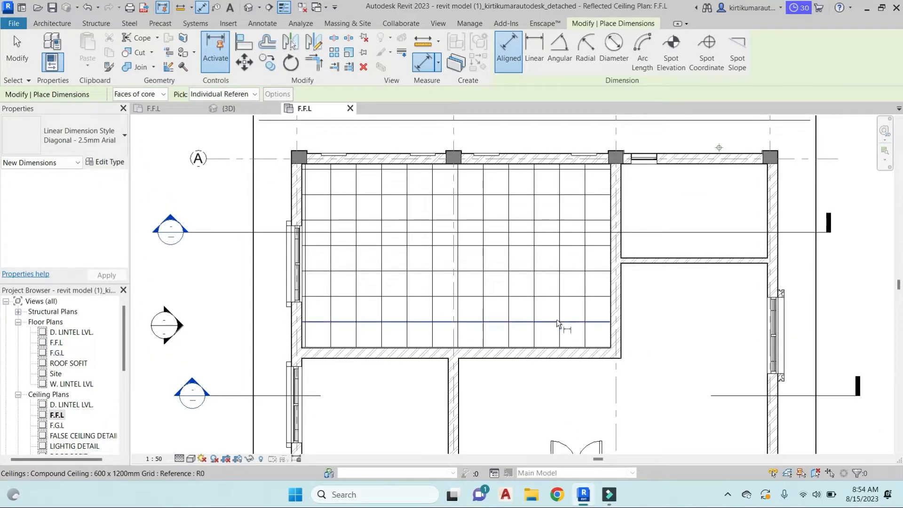
scroll(502, 227, "up", 1)
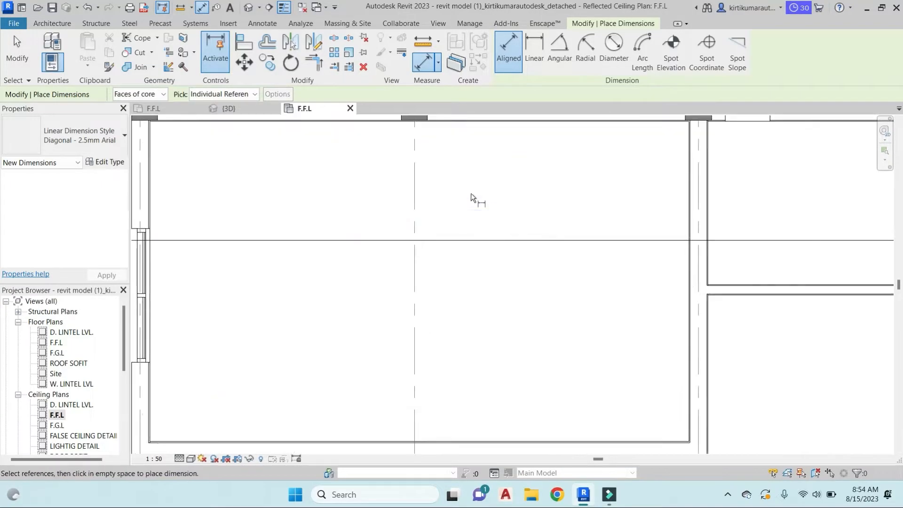
scroll(486, 193, "down", 2)
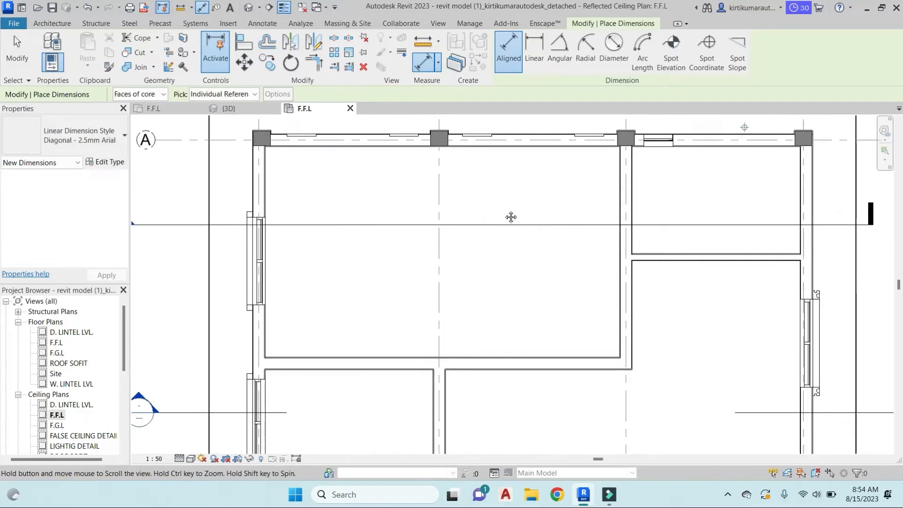
middle_click_drag(510, 216, 532, 225)
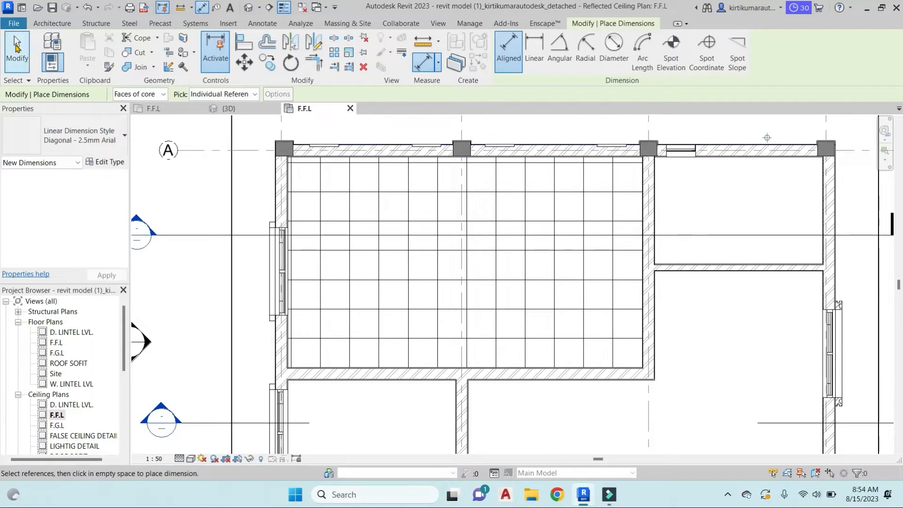
Place six 600X600 CEILING LIGHT fixtures of the M_Ceiling Light - Linear Box family on the grid ceiling, in two rows of three.
left_click(52, 23)
left_click(198, 24)
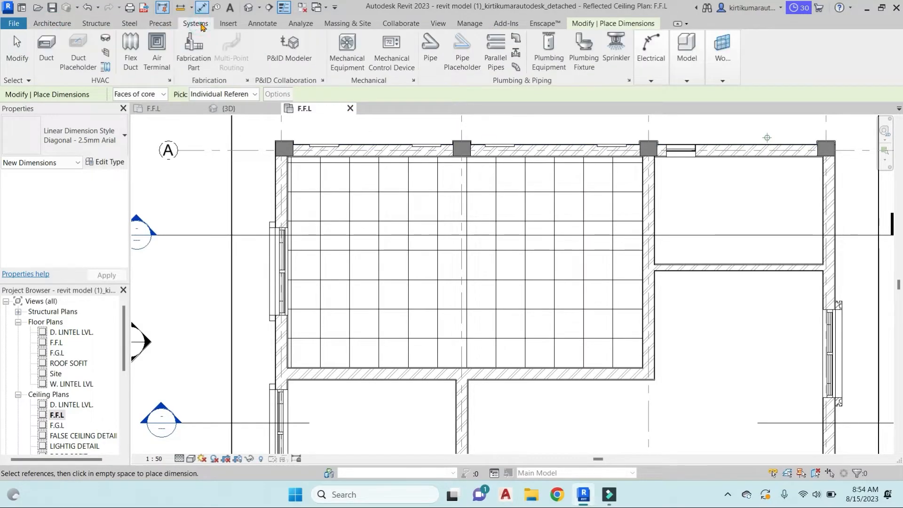
left_click(656, 81)
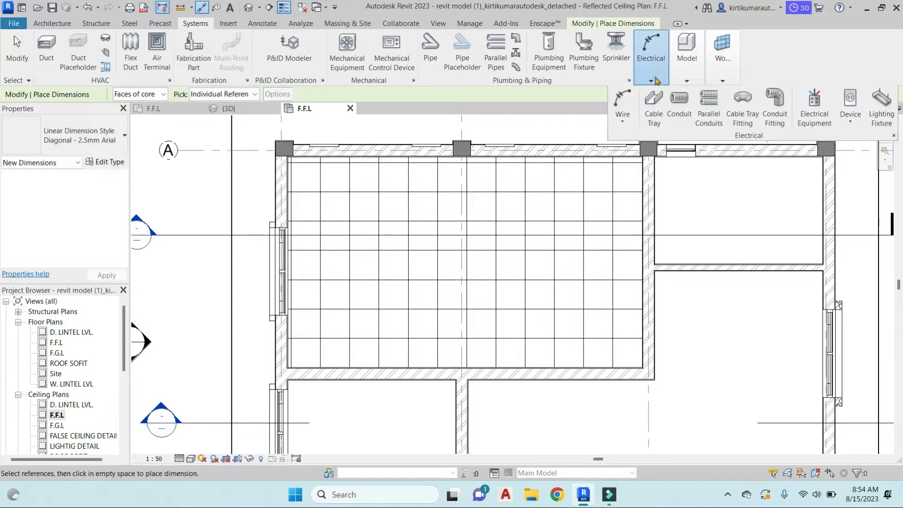
left_click(884, 99)
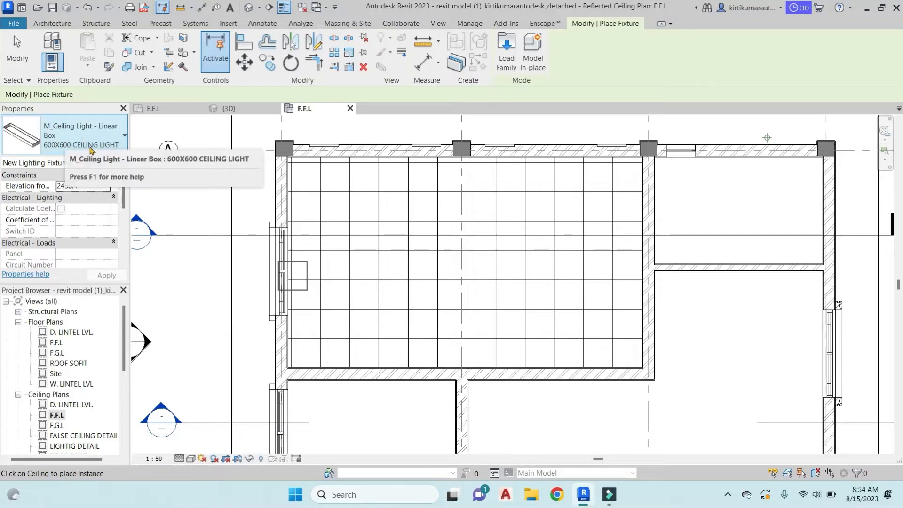
scroll(325, 202, "up", 3)
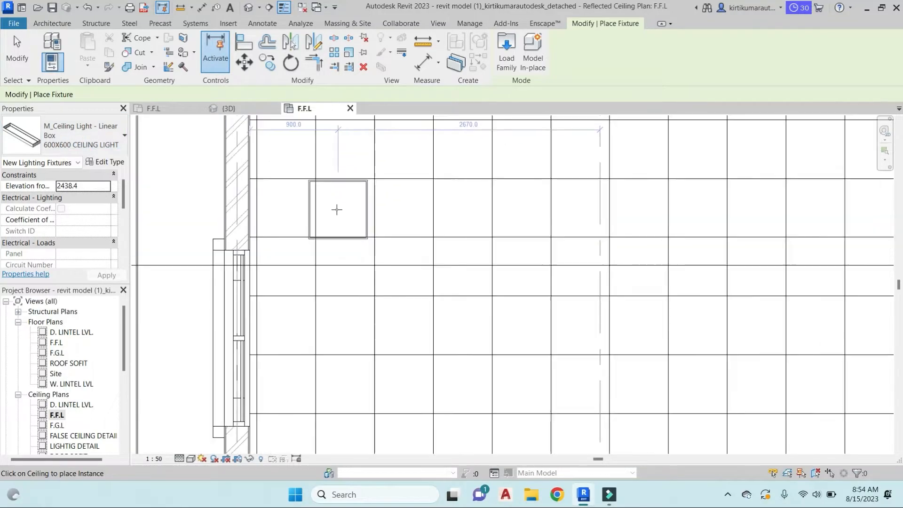
left_click(350, 211)
scroll(403, 214, "down", 2)
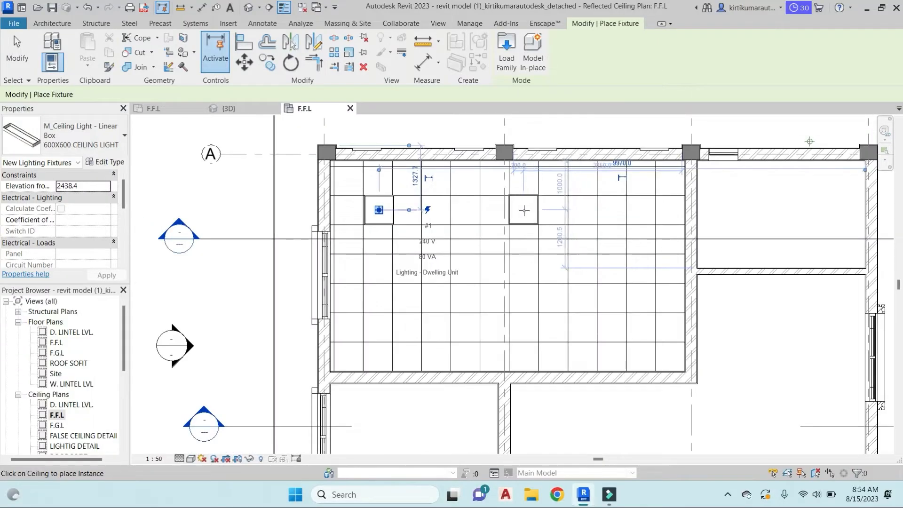
left_click(524, 210)
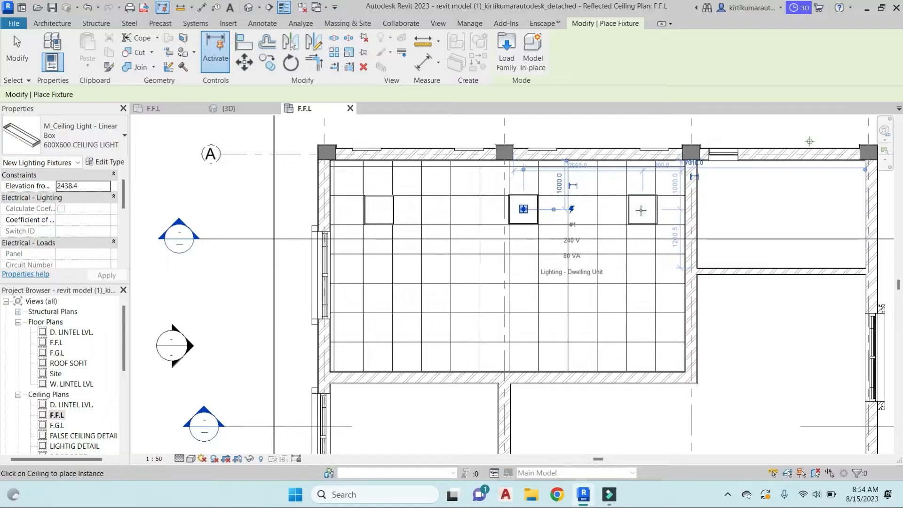
left_click(643, 209)
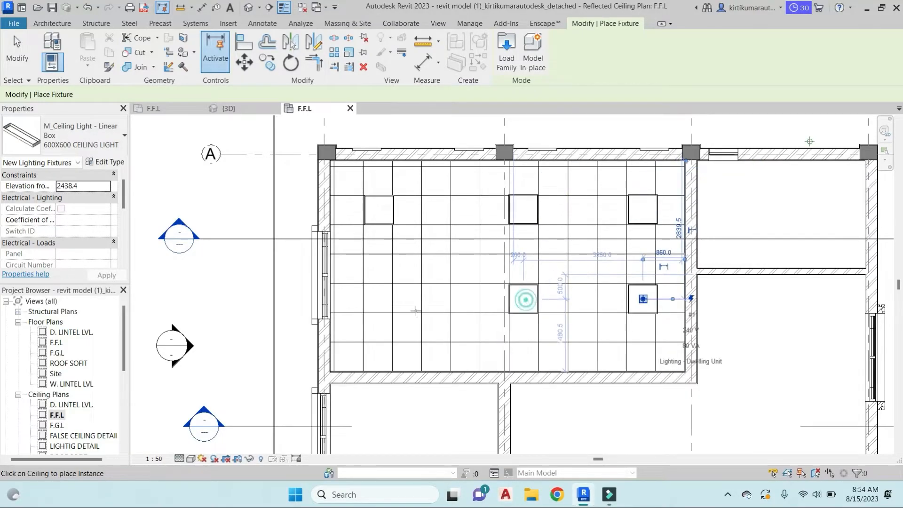
key("Escape")
key("Escape")
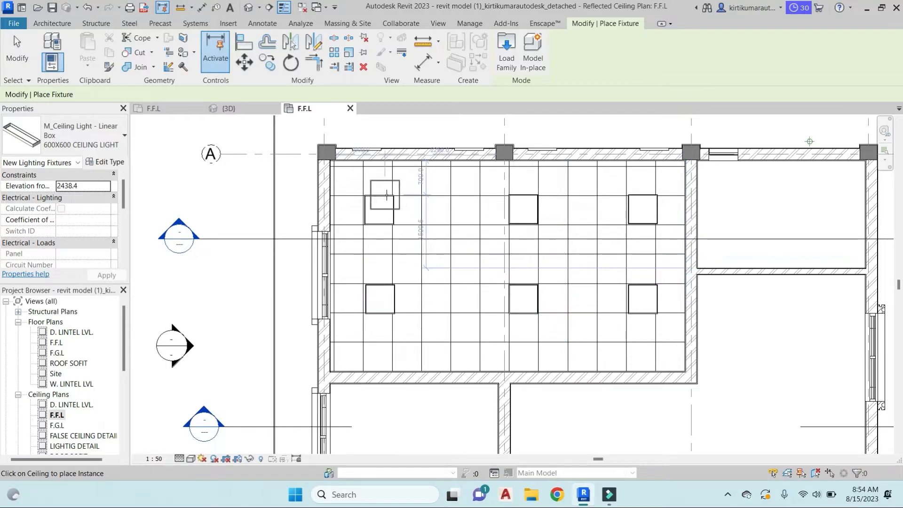
Align the top and left edges of the upper-left light fixture with the adjacent ceiling grid lines.
scroll(400, 200, "up", 3)
key("l")
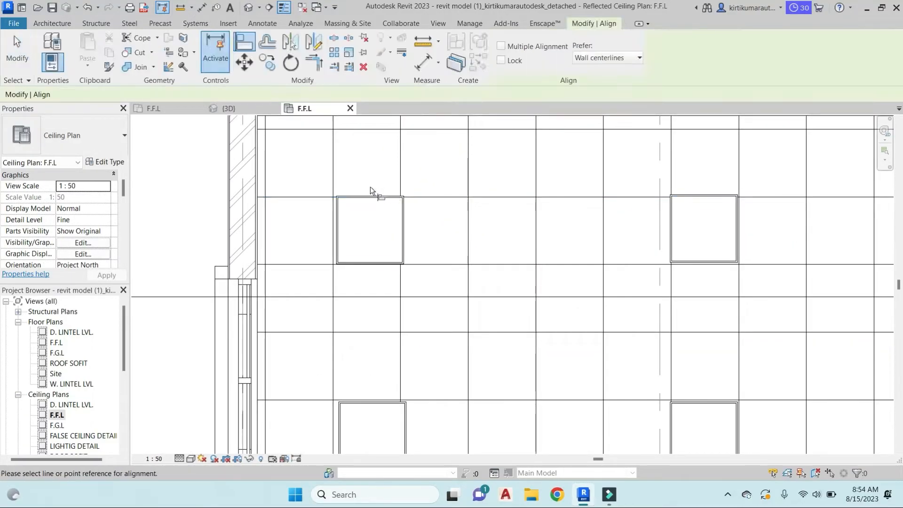
scroll(330, 197, "up", 5)
left_click(269, 203)
left_click(357, 194)
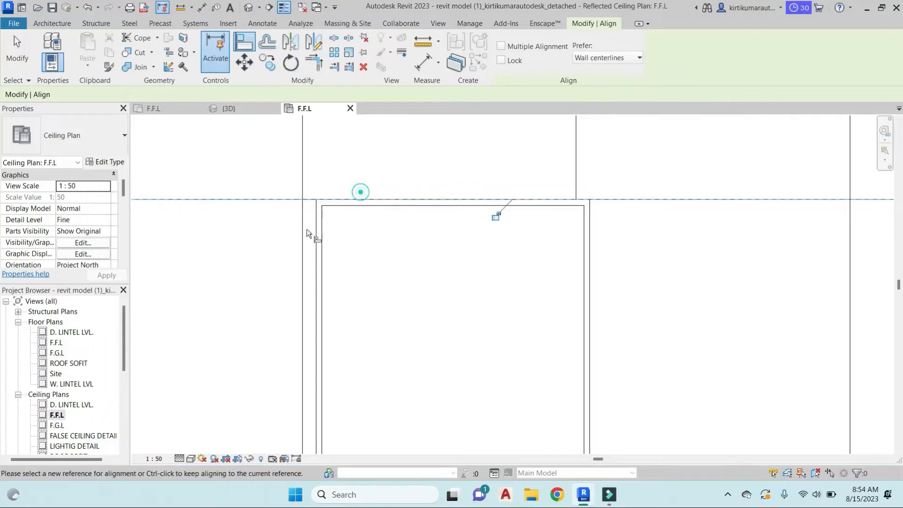
left_click(303, 244)
left_click(316, 252)
scroll(330, 268, "down", 3)
left_click(336, 272)
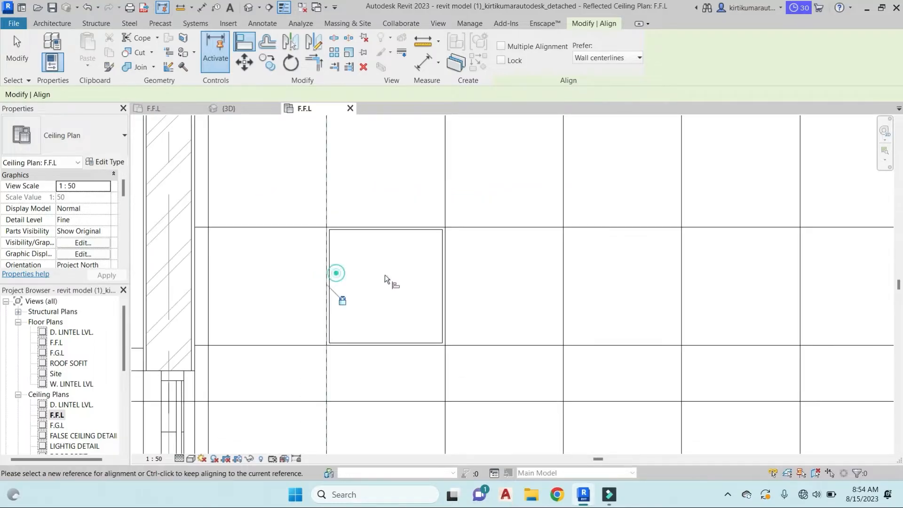
Align the top and right edges of the upper-middle light fixture with the adjacent ceiling grid lines.
scroll(527, 294, "down", 2)
middle_click_drag(527, 294, 352, 269)
scroll(594, 225, "up", 3)
scroll(721, 230, "up", 3)
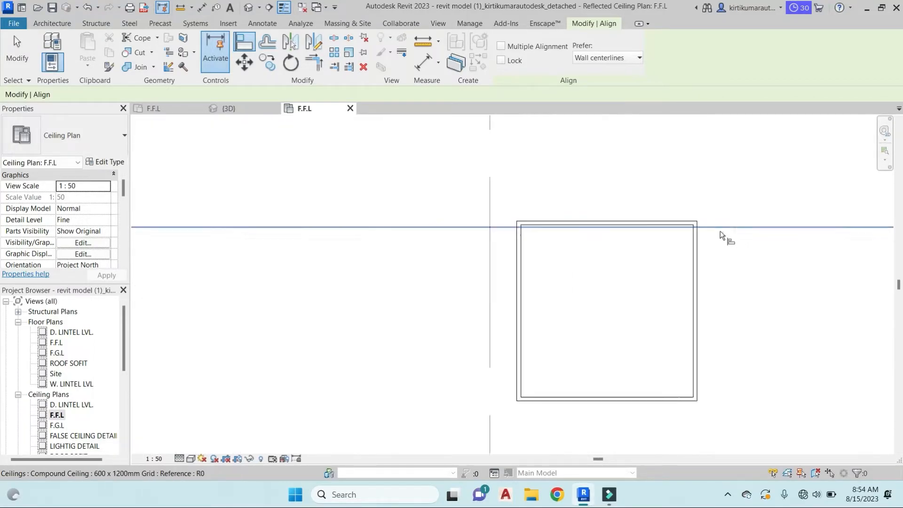
left_click(669, 220)
left_click(691, 261)
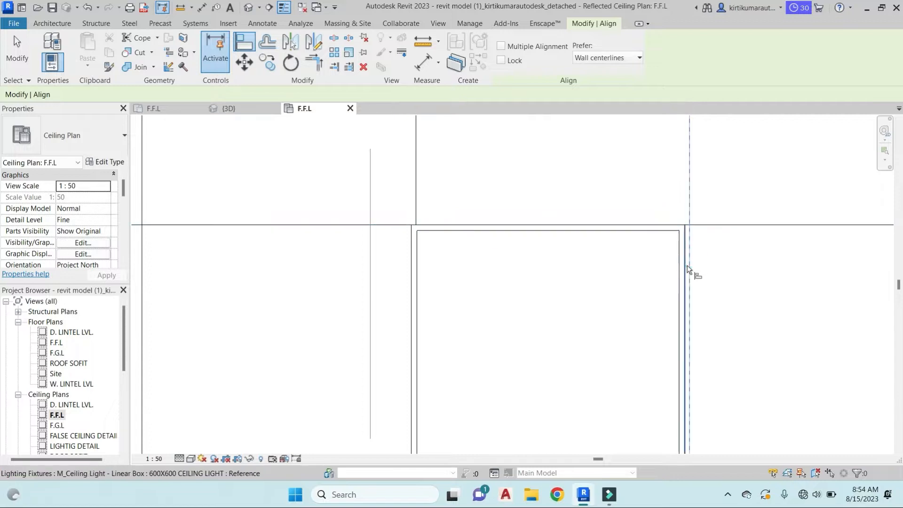
left_click(687, 266)
Align the edges of the upper-right and lower-right light fixtures with their adjacent ceiling grid lines.
scroll(687, 267, "down", 3)
middle_click_drag(781, 292, 422, 263)
scroll(735, 235, "up", 1)
left_click(736, 236)
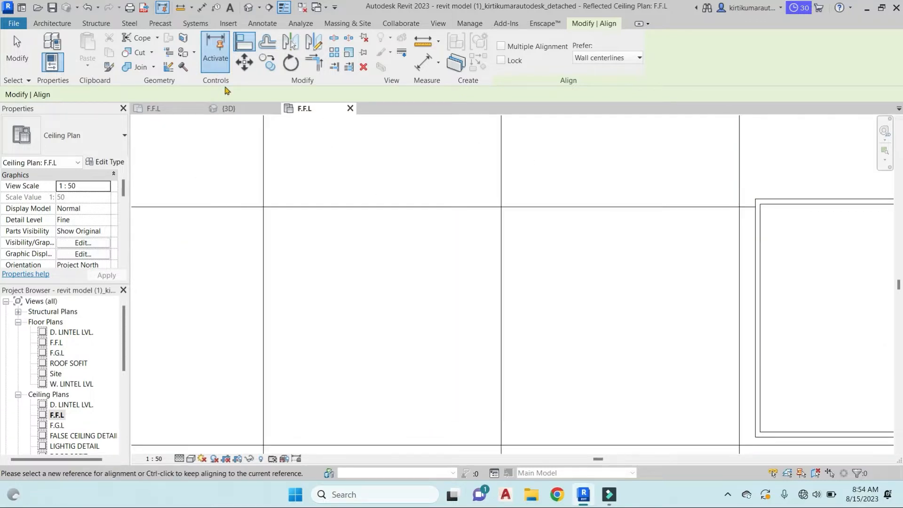
left_click(245, 46)
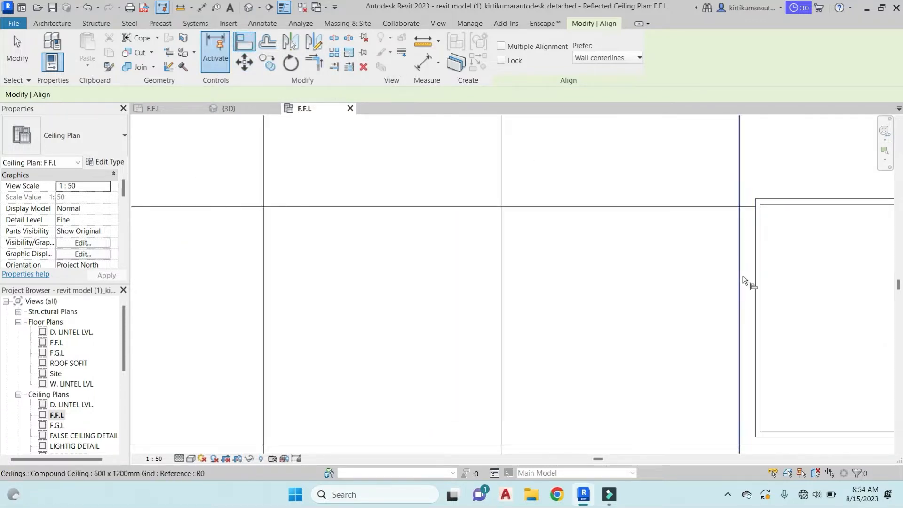
scroll(808, 312, "up", 2)
left_click(808, 312)
left_click(724, 323)
scroll(736, 329, "down", 2)
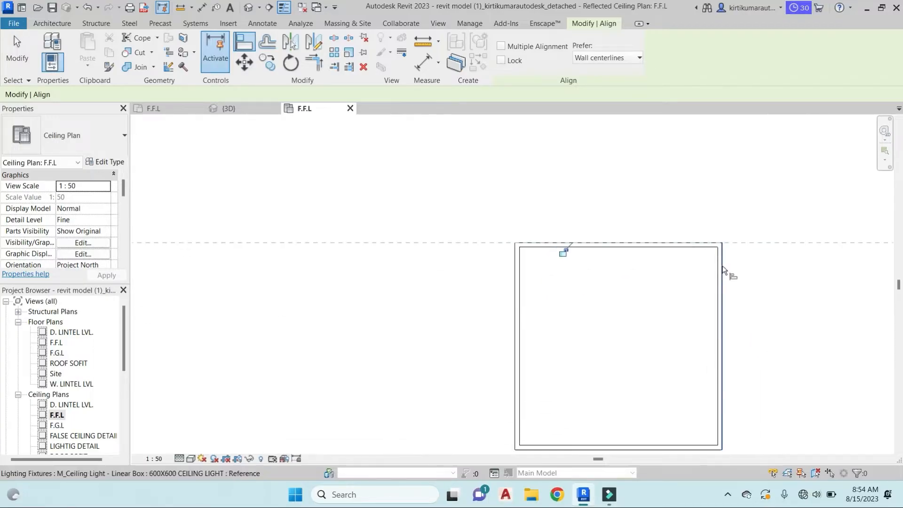
left_click(501, 309)
scroll(502, 309, "down", 1)
left_click(517, 311)
scroll(564, 301, "down", 4)
Align the lower-middle light fixture with the adjacent ceiling grid lines.
middle_click_drag(511, 342, 772, 285)
scroll(490, 256, "up", 2)
left_click(500, 181)
left_click(482, 188)
scroll(539, 264, "down", 2)
middle_click_drag(540, 264, 893, 234)
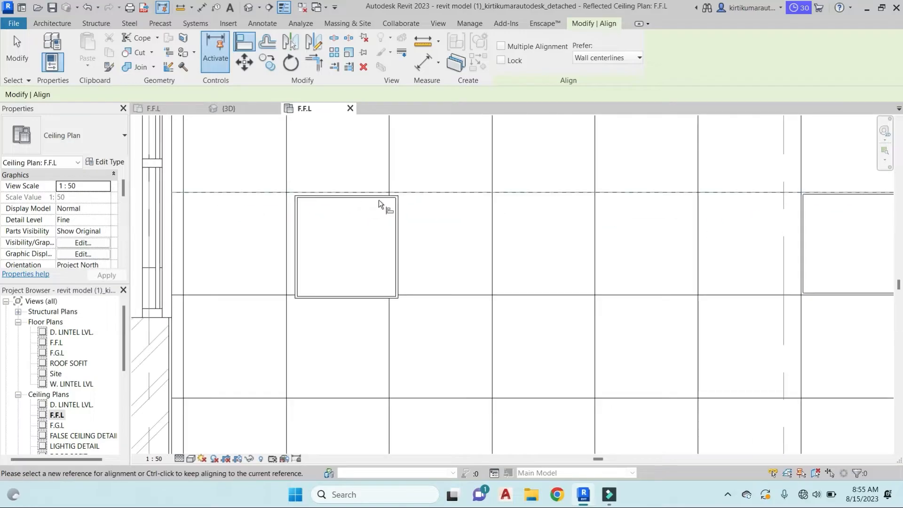
Align the top and left edges of the lower-left light fixture with the adjacent ceiling grid lines and end the alignment.
scroll(379, 200, "up", 2)
left_click(363, 190)
left_click(364, 195)
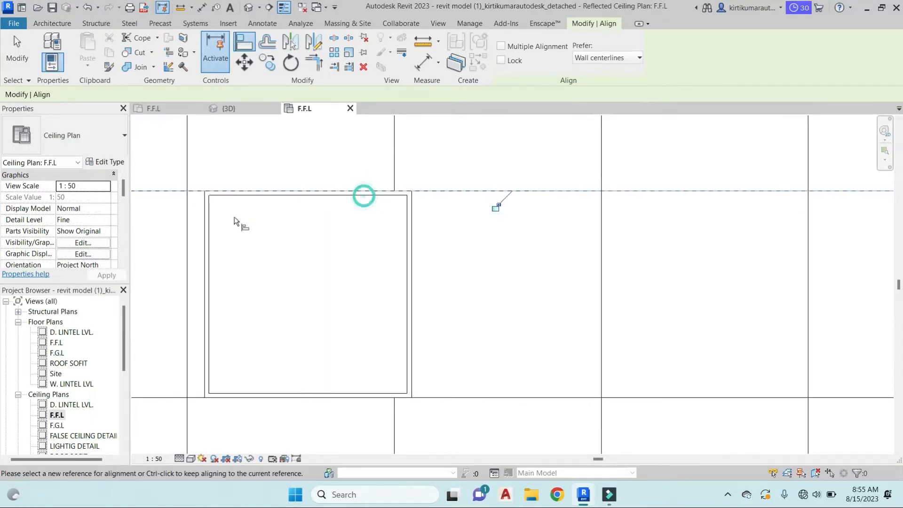
left_click(189, 255)
left_click(209, 251)
scroll(269, 222, "down", 2)
scroll(403, 234, "down", 3)
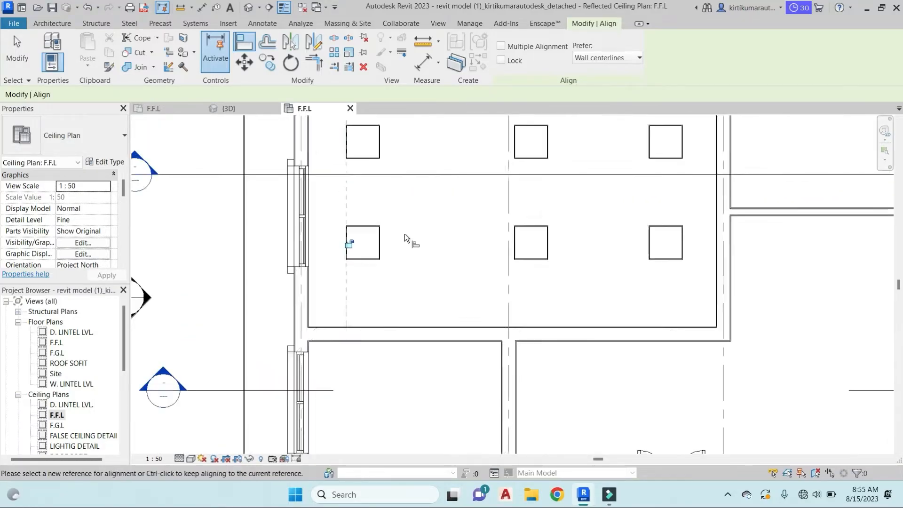
scroll(408, 217, "down", 2)
middle_click_drag(487, 225, 486, 294)
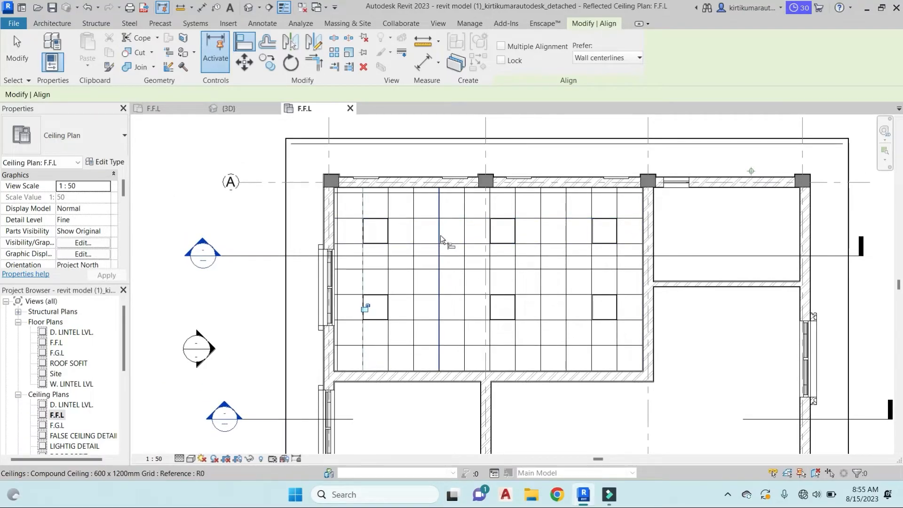
key("Escape")
key("Escape")
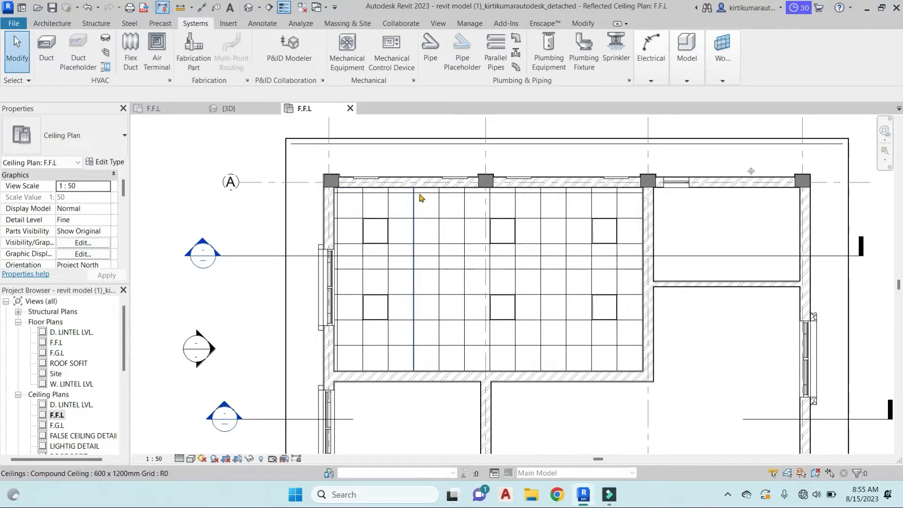
Start placing a lighting fixture and review the fixture types already loaded in the project, including SPOT LIGHT.
left_click(52, 24)
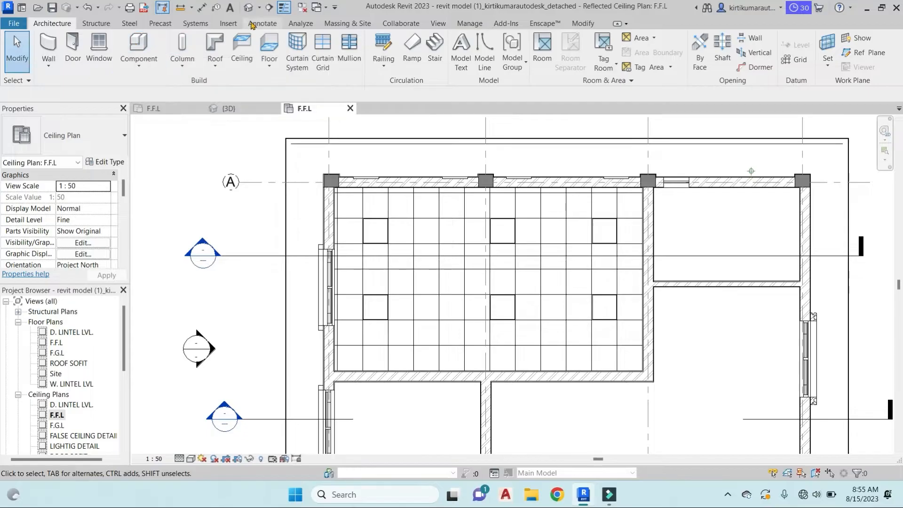
left_click(195, 24)
left_click(651, 80)
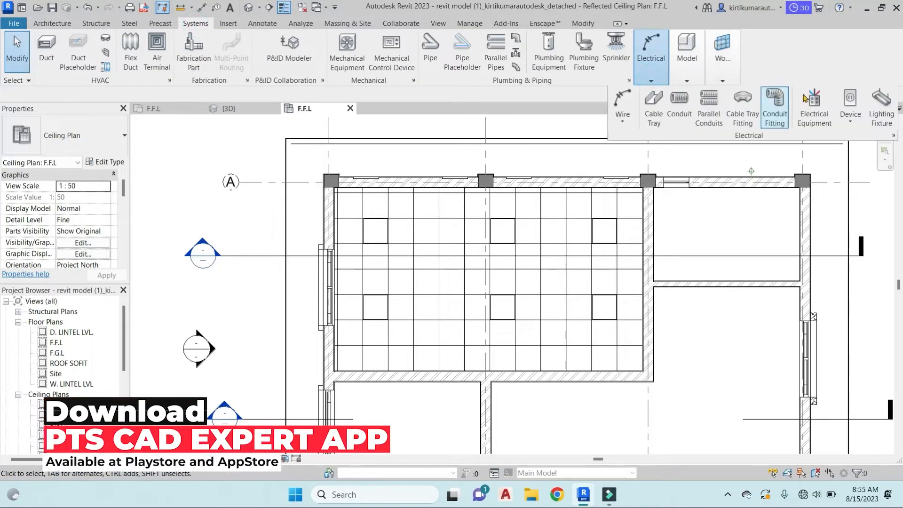
left_click(882, 111)
left_click(96, 133)
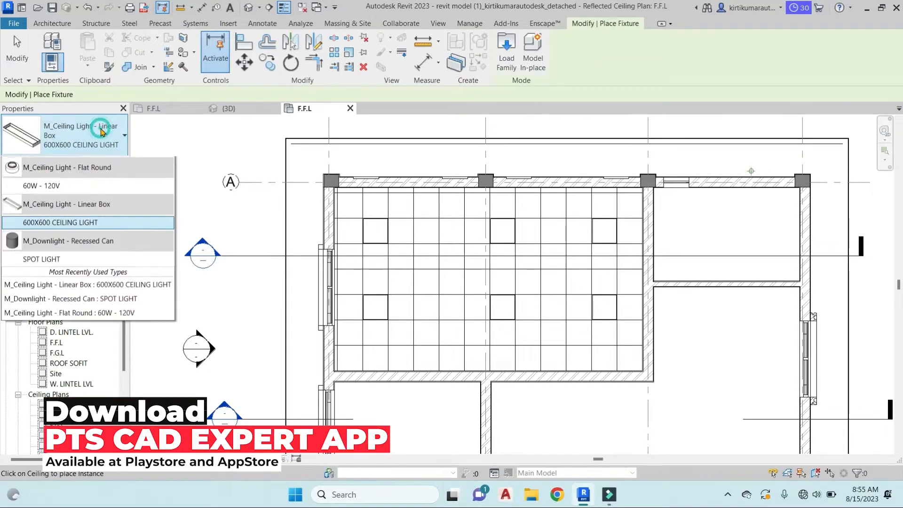
left_click(67, 275)
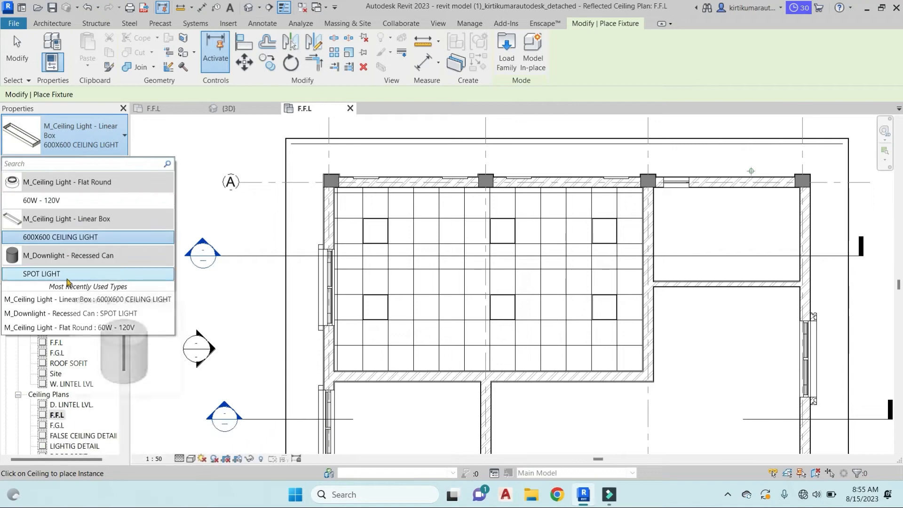
Start loading another fixture family from the type properties and browse to the Lighting folder in rac2014 lib.
left_click(111, 163)
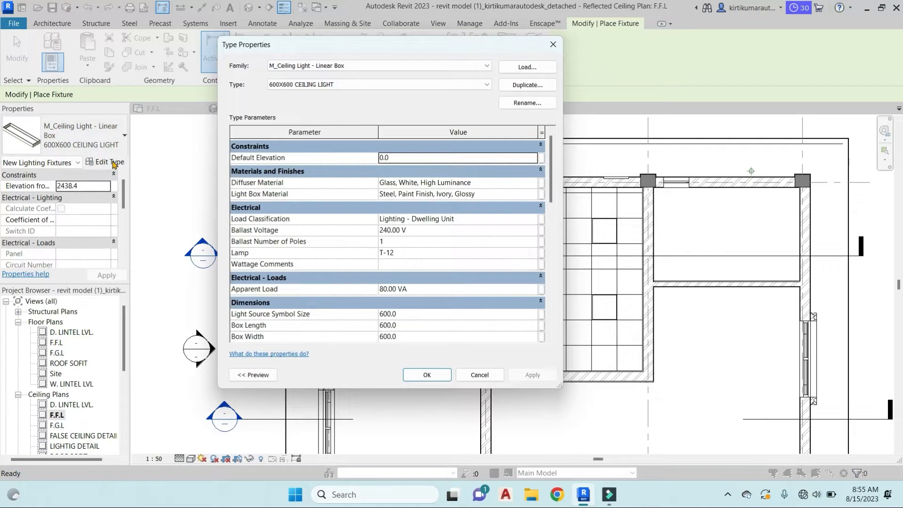
left_click(525, 69)
left_click(265, 287)
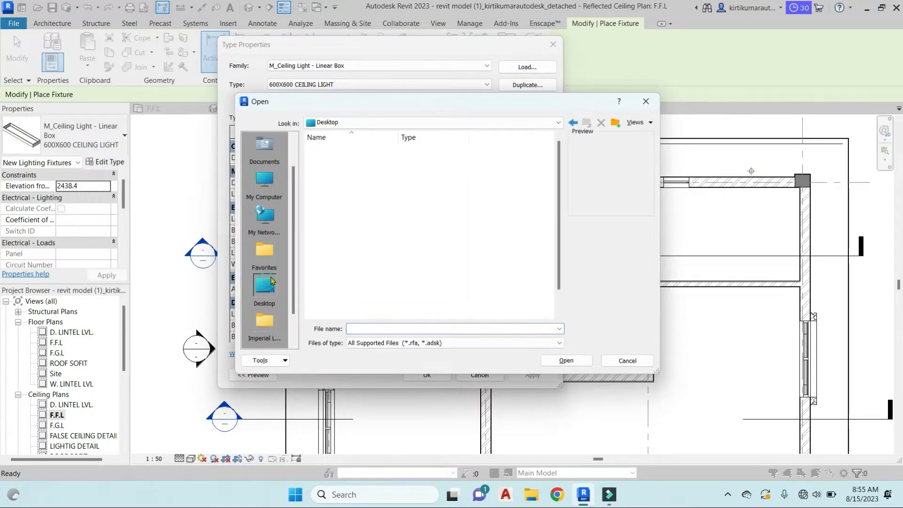
double_click(329, 308)
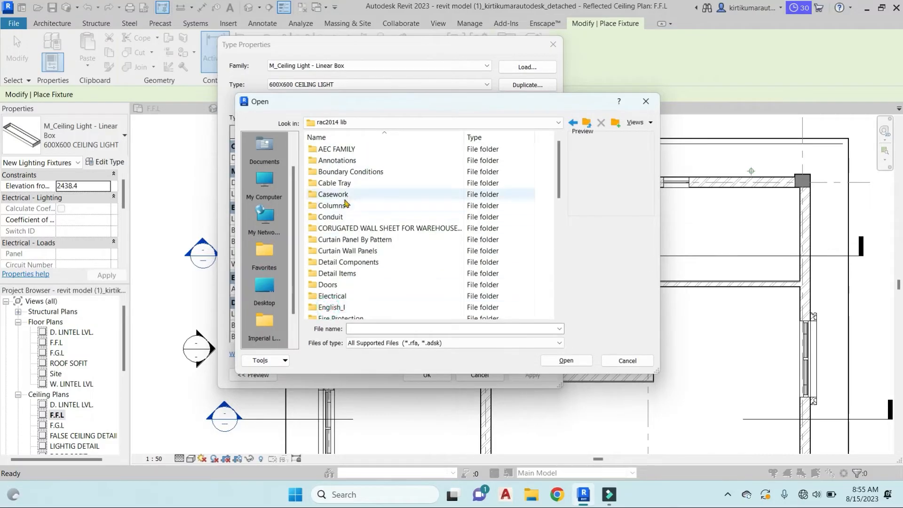
left_click(336, 205)
key("l")
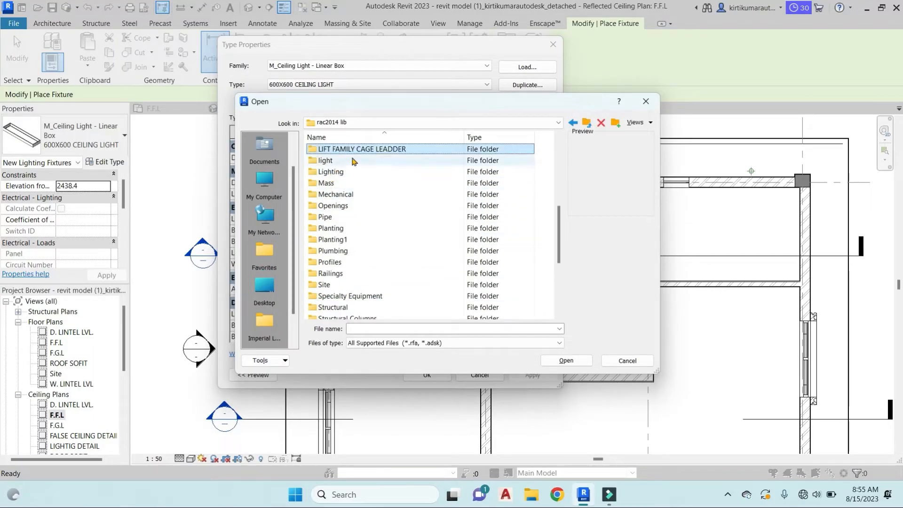
double_click(335, 171)
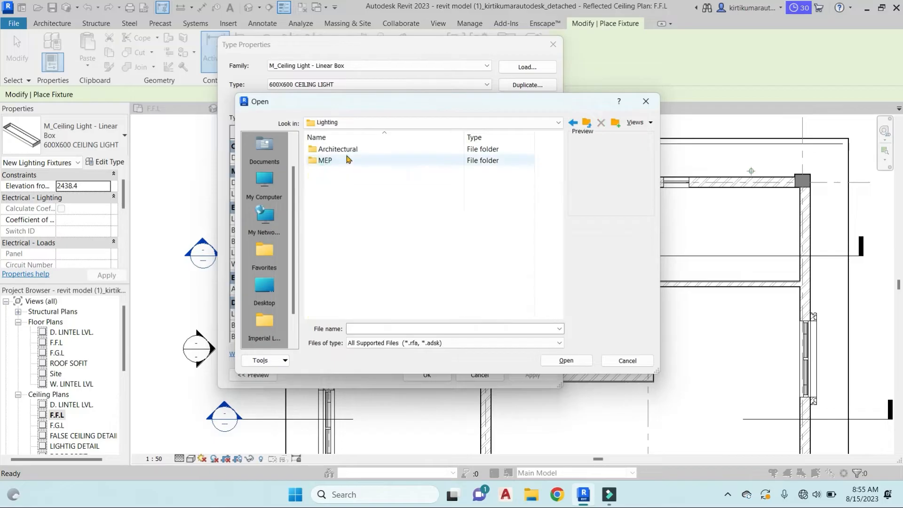
Look through the Architectural folder and the MEP External and Internal folders of the lighting library.
double_click(332, 148)
left_click(573, 123)
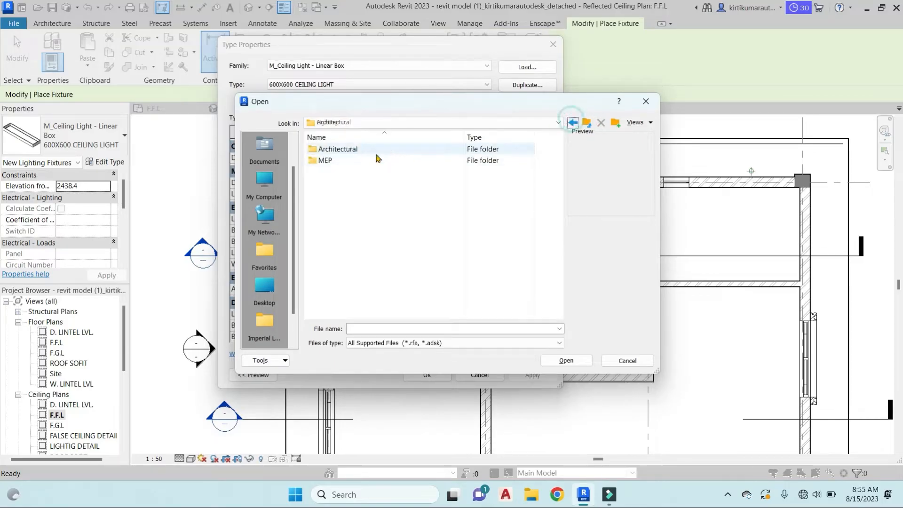
double_click(333, 161)
double_click(354, 149)
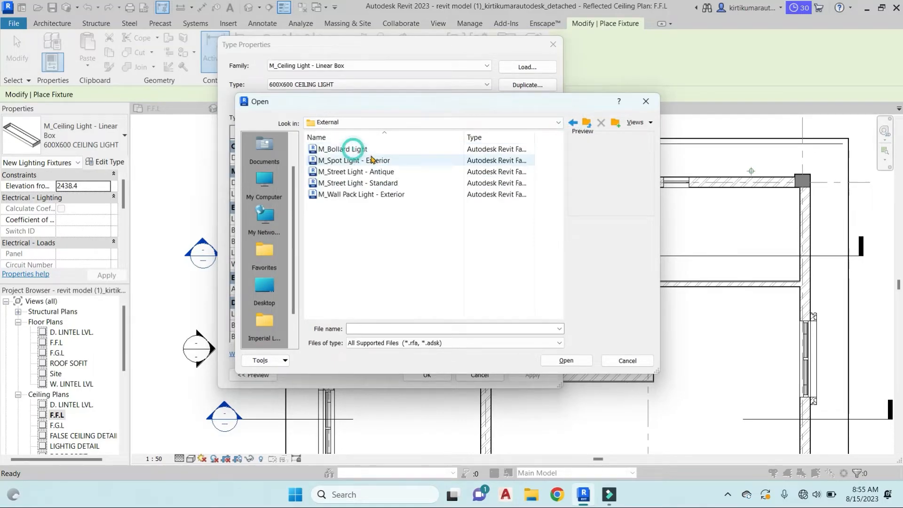
left_click(573, 122)
double_click(343, 160)
Preview several internal lighting families, from M_Downlight - Strip to M_Plain Recessed Lighting Fixture, and cancel the loading and fixture placement.
left_click(357, 160)
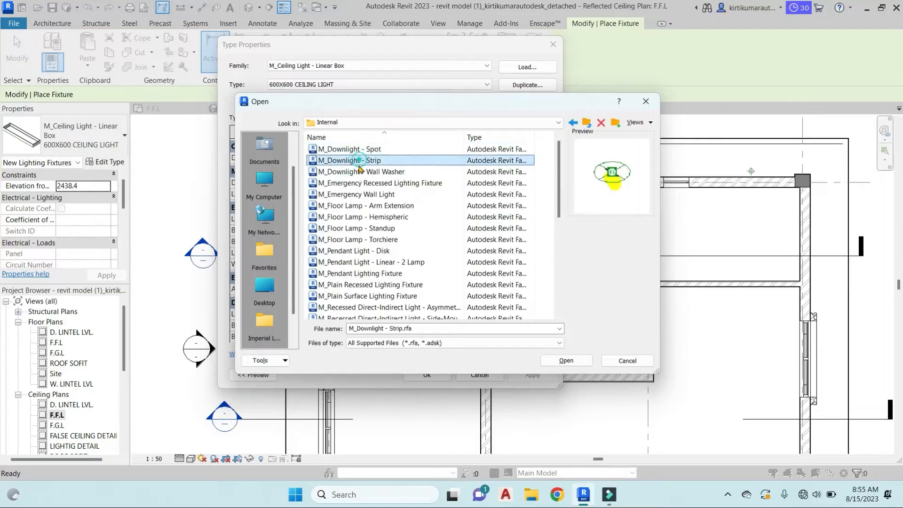
left_click(341, 172)
left_click(351, 217)
left_click(362, 272)
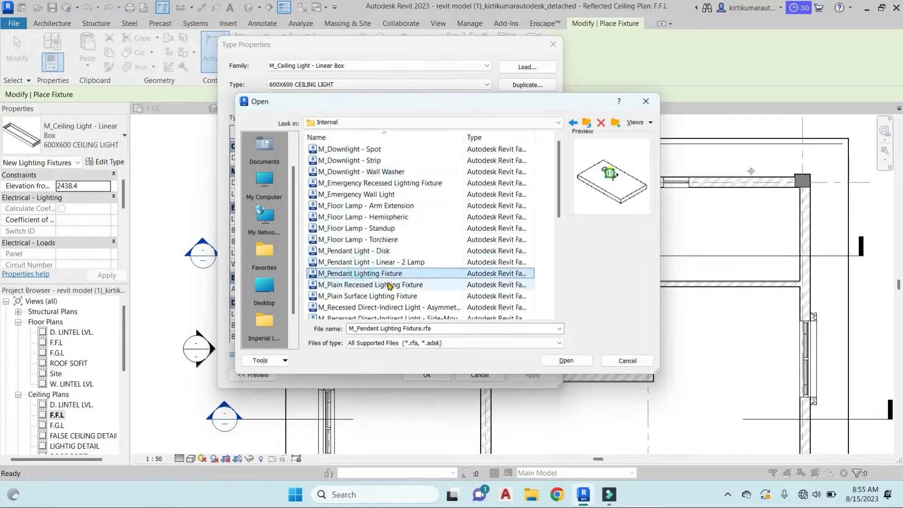
left_click(387, 286)
left_click(646, 101)
left_click(552, 44)
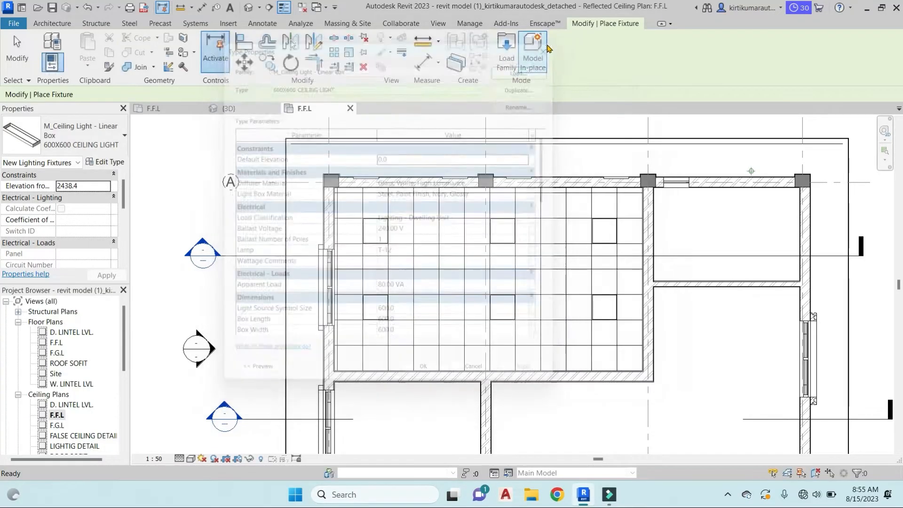
key("Escape")
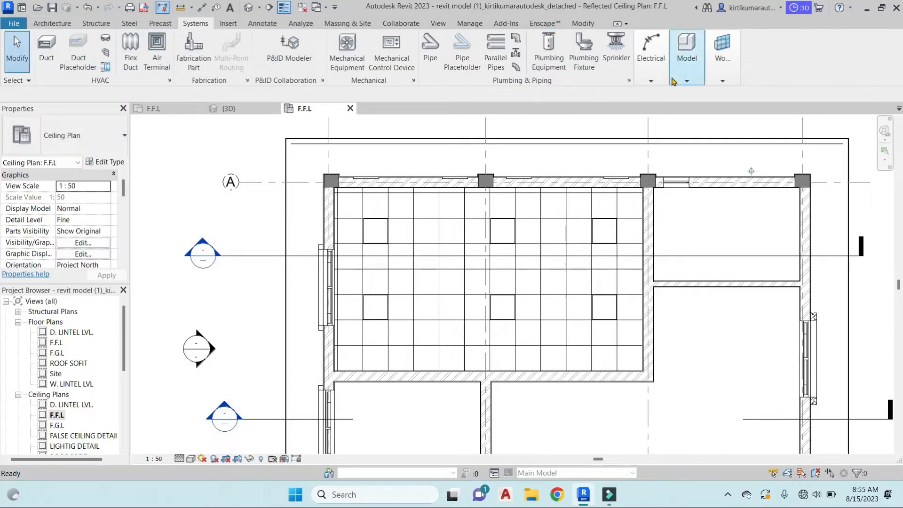
Place an M_Downlight - Recessed Can SPOT LIGHT by the gridded room's lower wall, about 500 mm from its left wall.
left_click(651, 54)
left_click(882, 106)
left_click(79, 135)
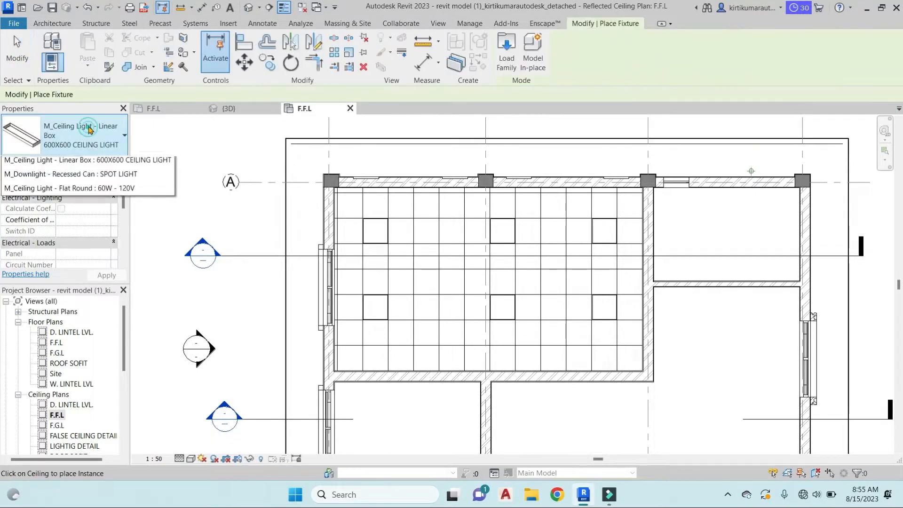
left_click(52, 273)
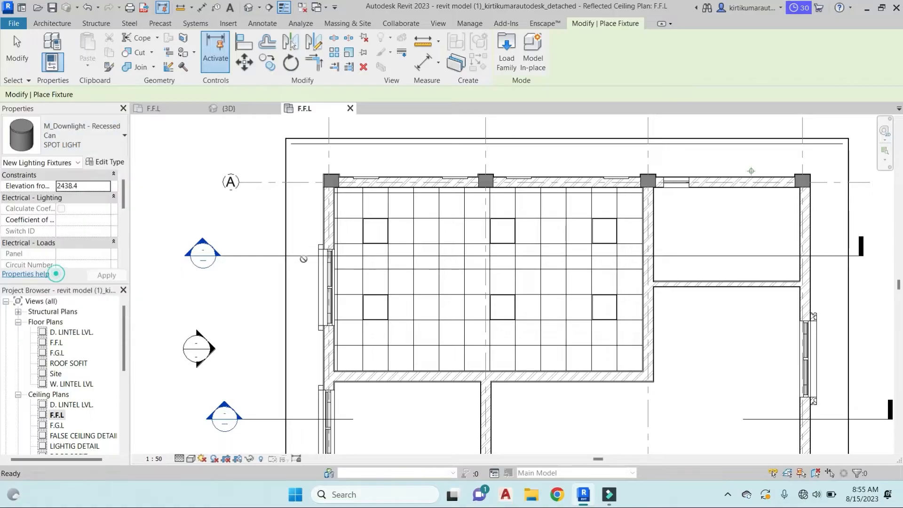
scroll(376, 193, "up", 3)
scroll(382, 185, "up", 4)
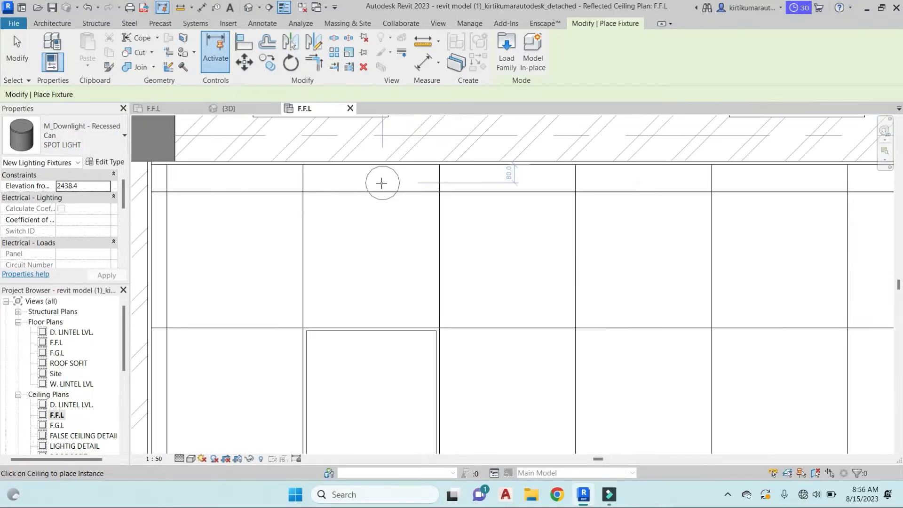
scroll(326, 182, "down", 5)
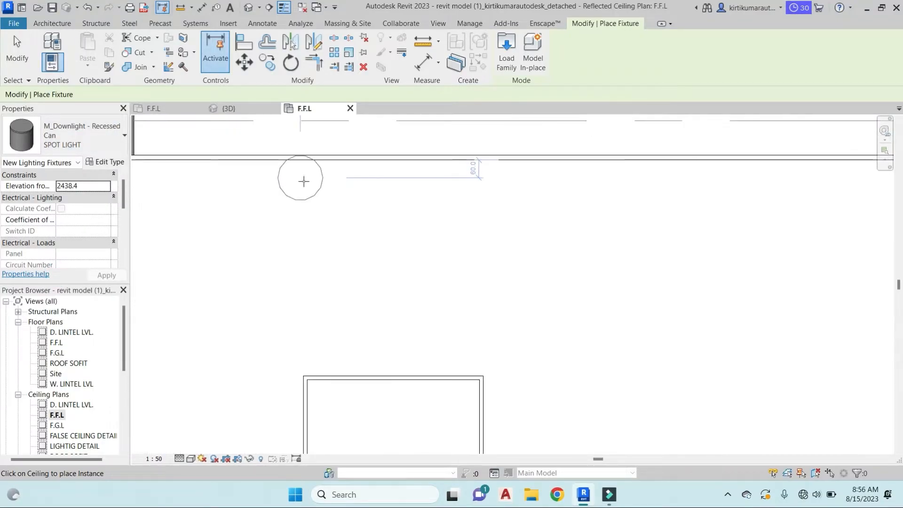
middle_click_drag(371, 188, 447, 195)
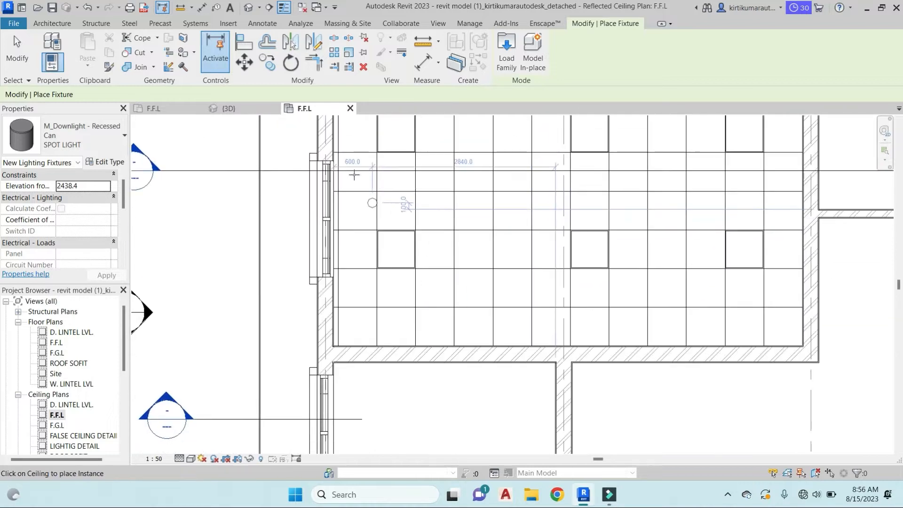
middle_click_drag(364, 342, 325, 277)
scroll(324, 278, "up", 3)
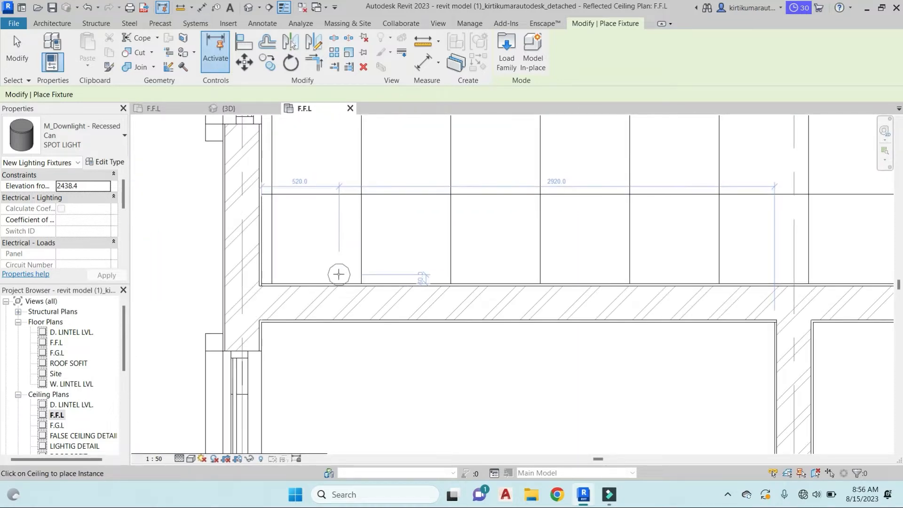
left_click(336, 271)
Place two more spot lights along the lower wall, about 3240 mm from the left wall and about 1500 mm from the right wall.
scroll(574, 273, "down", 4)
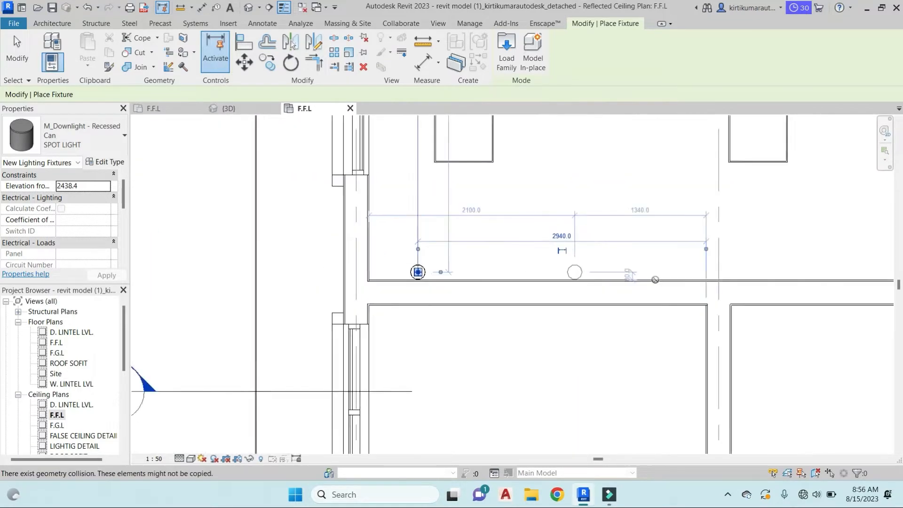
middle_click_drag(685, 282, 530, 272)
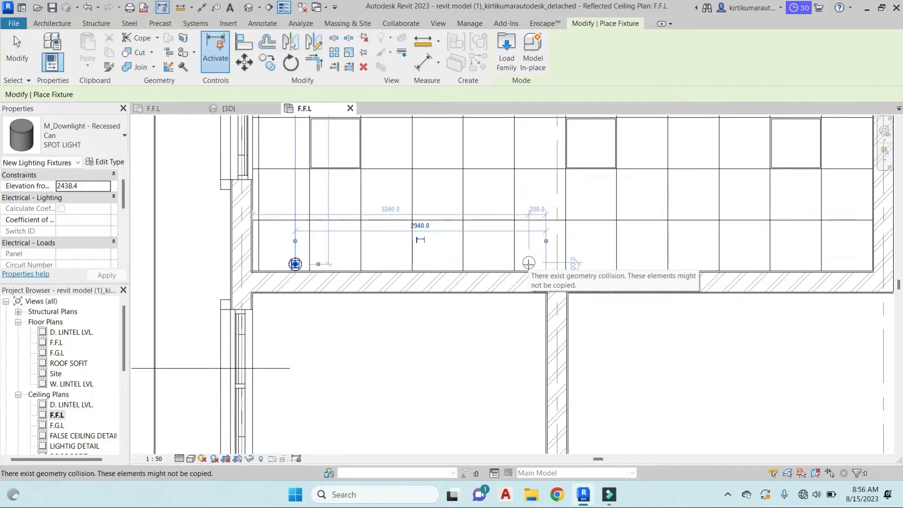
left_click(528, 263)
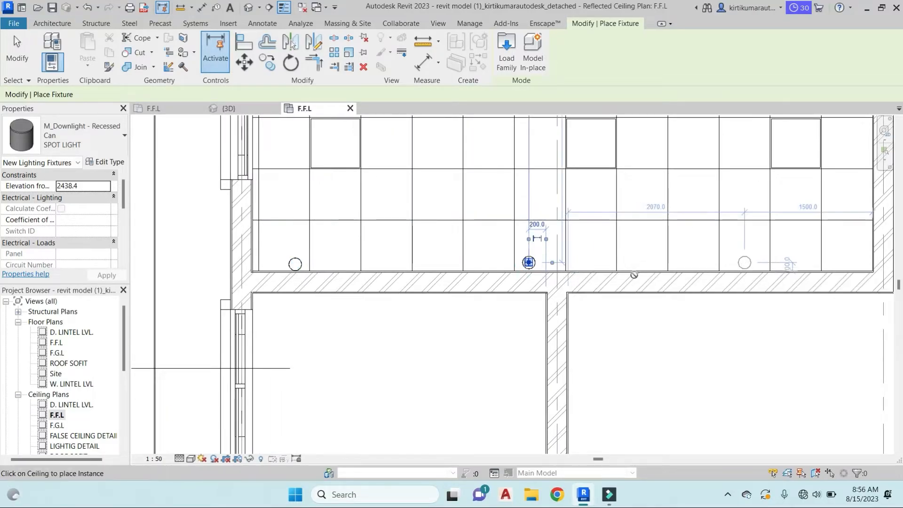
key("Escape")
key("Escape")
Align the middle spot light with the horizontal center line of the left spot light.
key("a")
key("l")
scroll(291, 265, "up", 3)
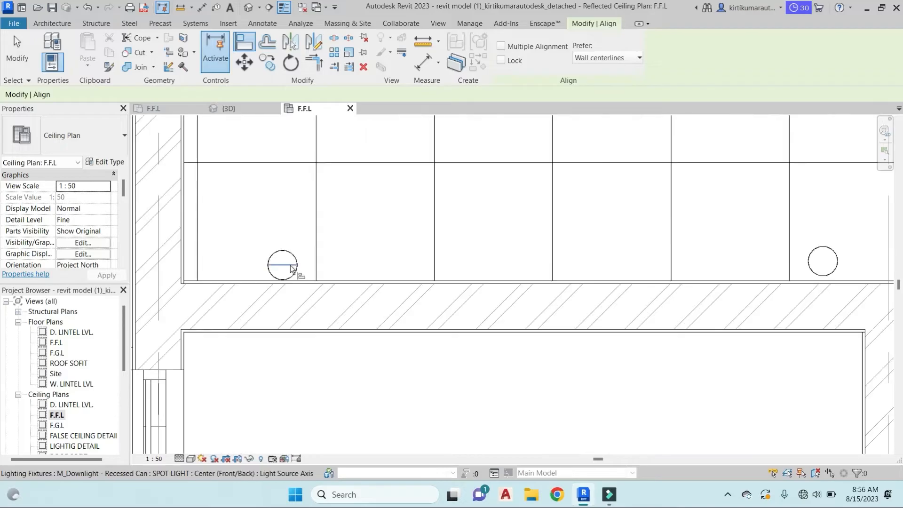
left_click(292, 265)
left_click(806, 263)
Align the right spot light with the horizontal center line of the middle spot light and end the alignment.
middle_click_drag(842, 277, 218, 274)
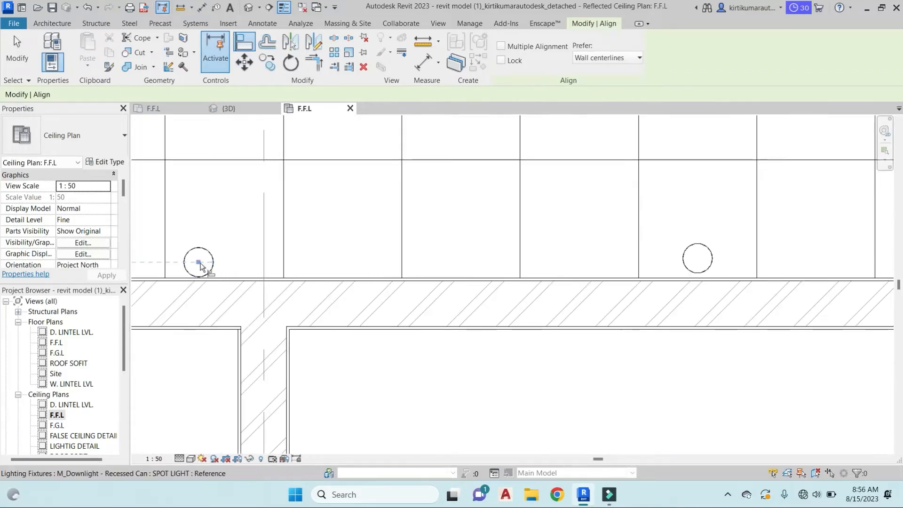
key("Escape")
key("a")
key("l")
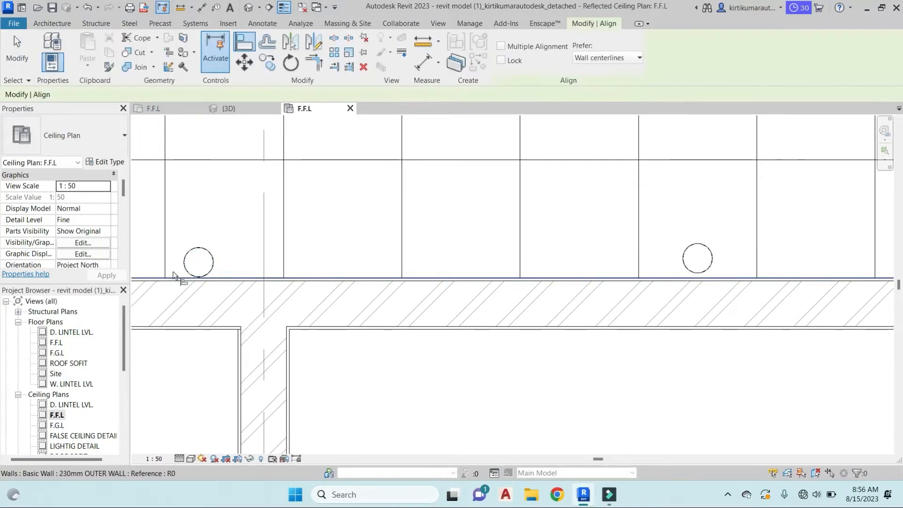
left_click(214, 265)
left_click(695, 256)
scroll(709, 235, "down", 2)
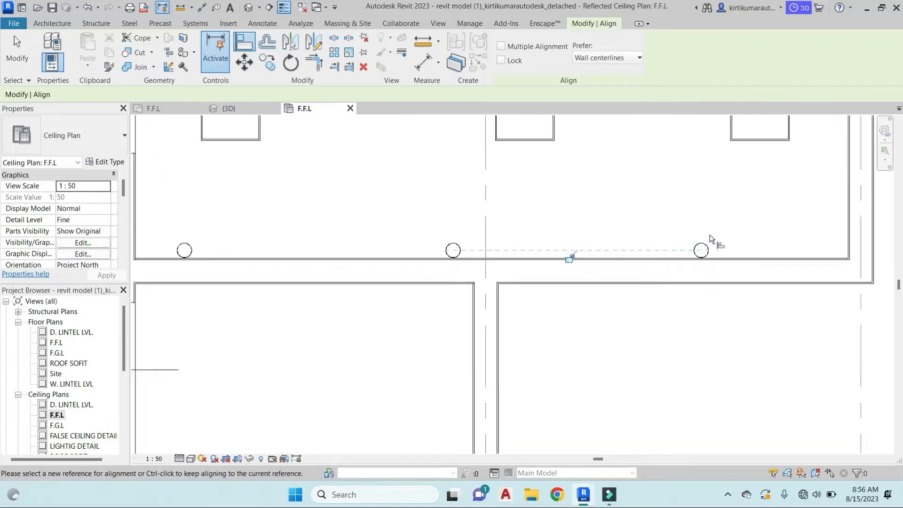
scroll(710, 235, "down", 5)
key("Escape")
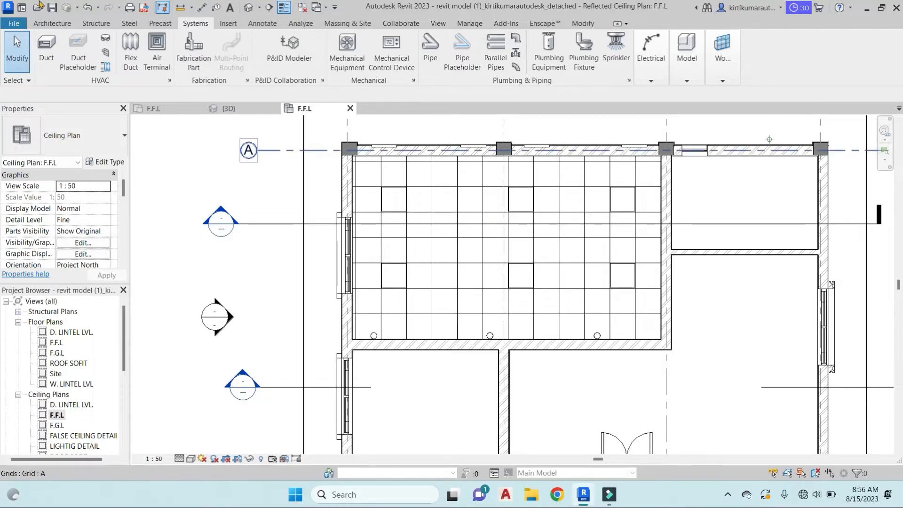
Tag the three upper ceiling light fixtures by category with horizontal, attached-end leader tags placed to their right.
left_click(253, 24)
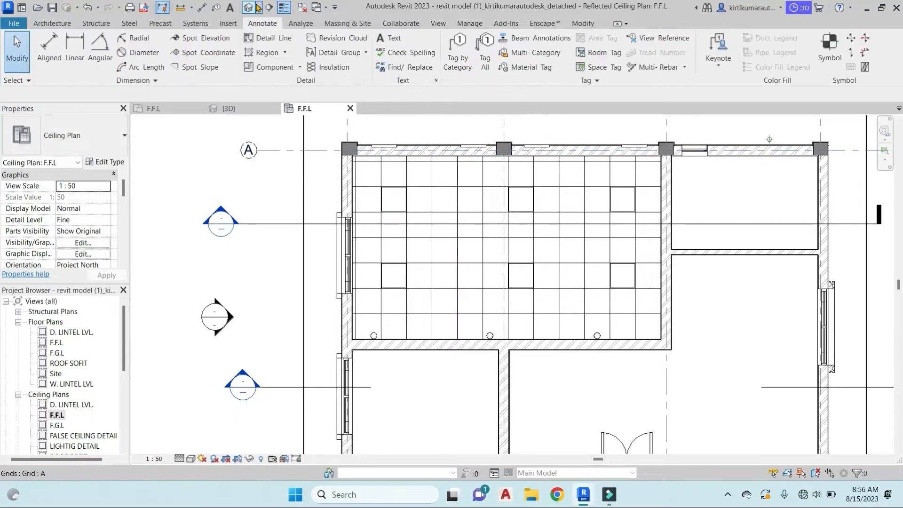
left_click(457, 52)
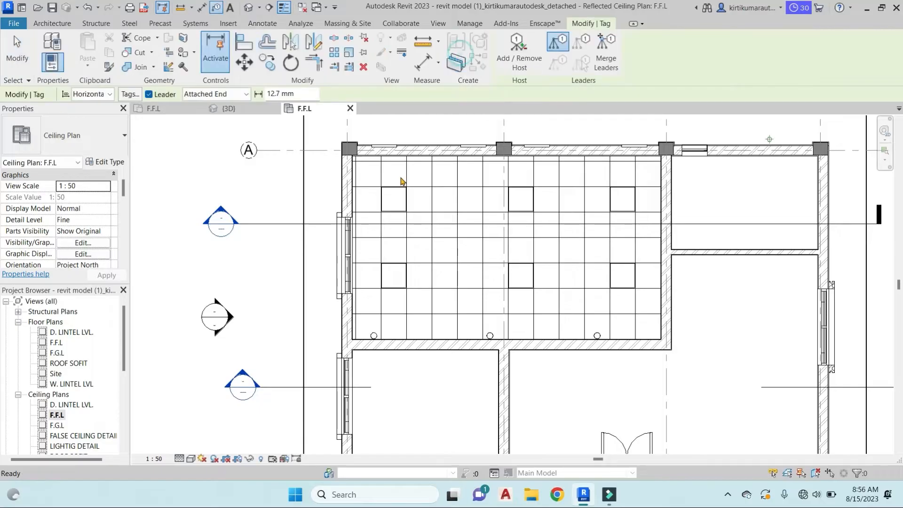
left_click(394, 202)
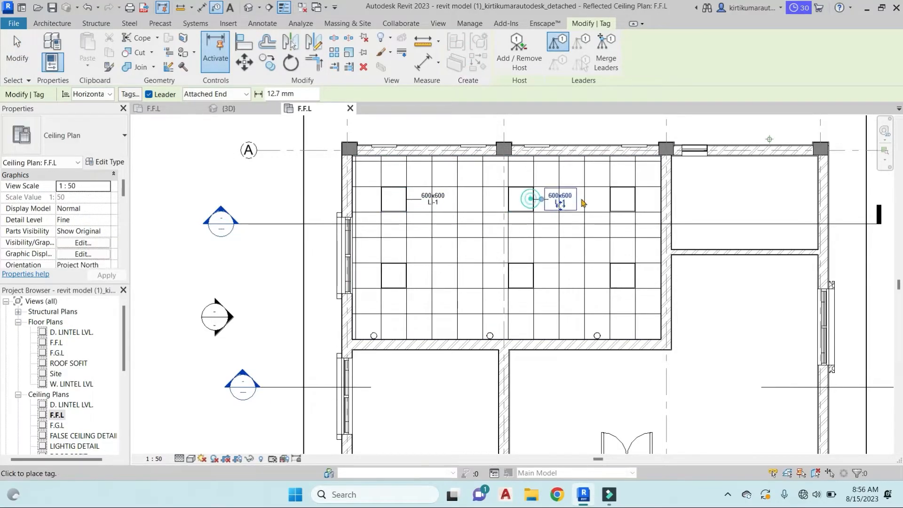
left_click(534, 201)
scroll(658, 201, "up", 4)
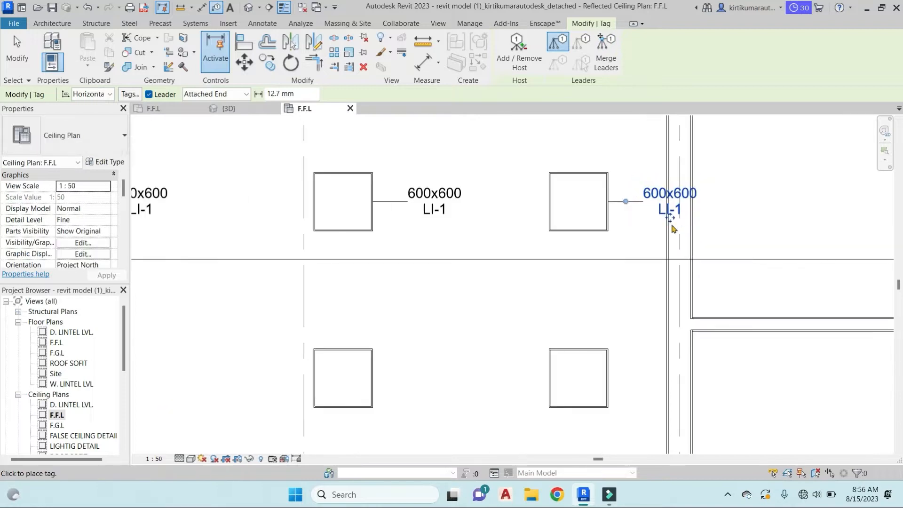
left_click(651, 214)
scroll(642, 214, "down", 5)
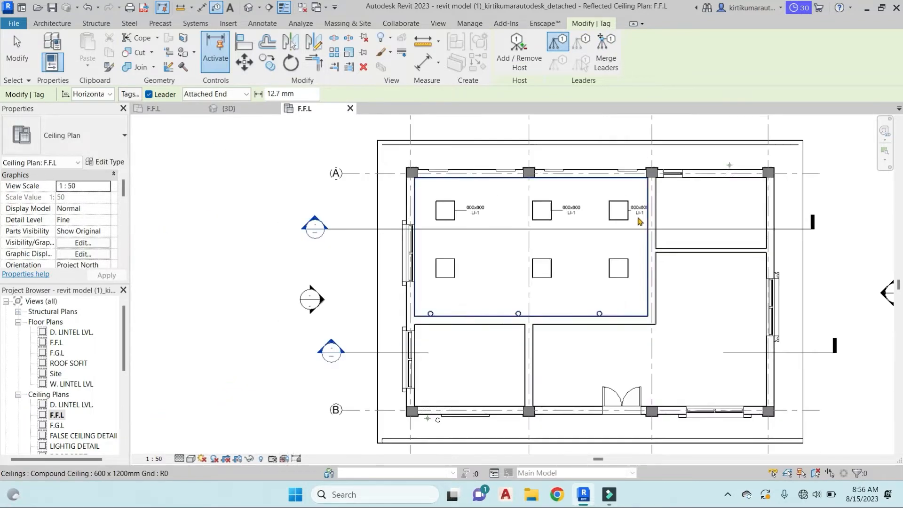
key("Escape")
Duplicate the type of the three lower ceiling lights under the name 450x450 light_L-2.
scroll(635, 248, "up", 4)
left_click(635, 234)
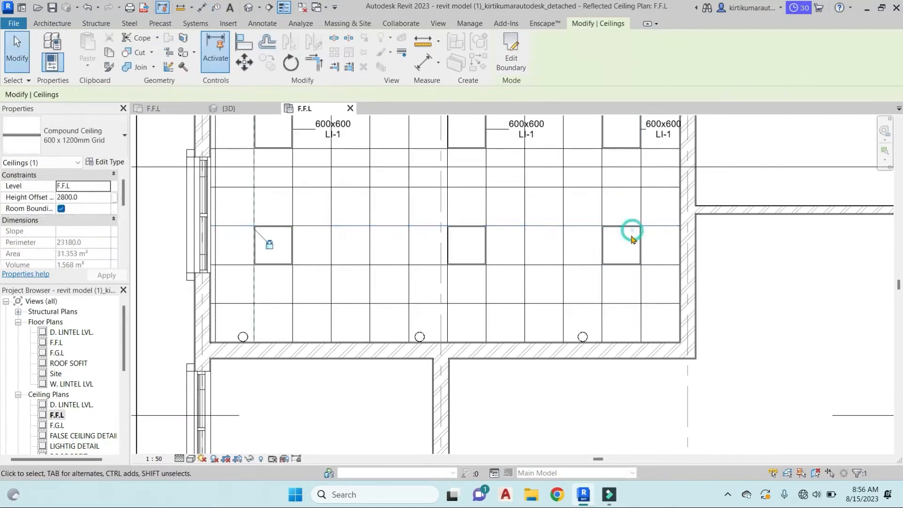
key("Escape")
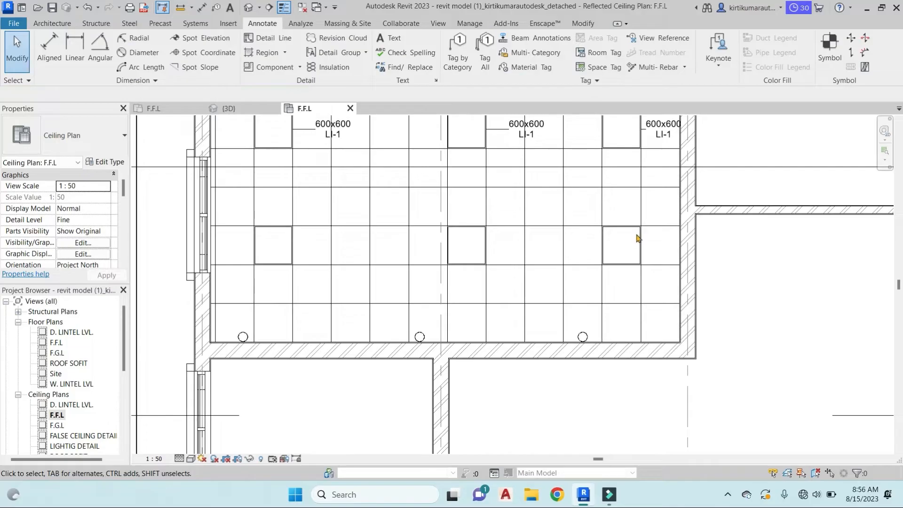
left_click(607, 243)
left_click(478, 245, "ctrl")
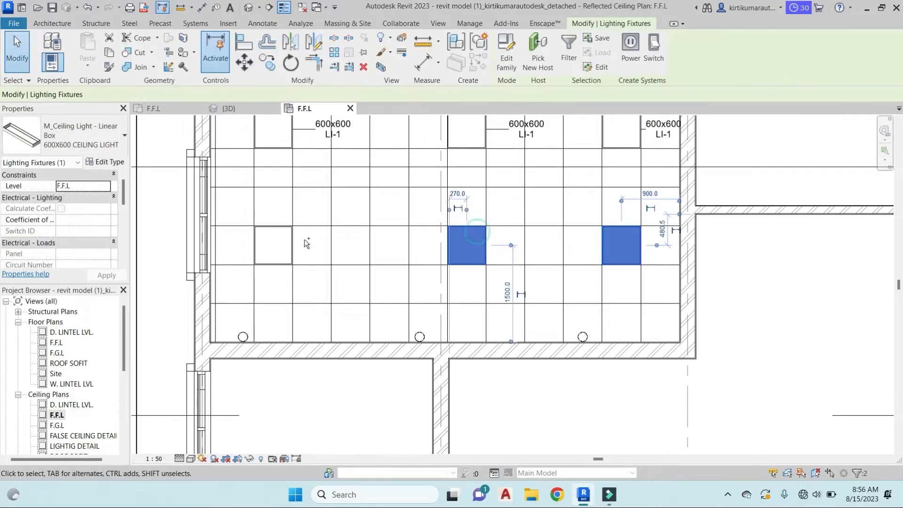
left_click(285, 232, "ctrl")
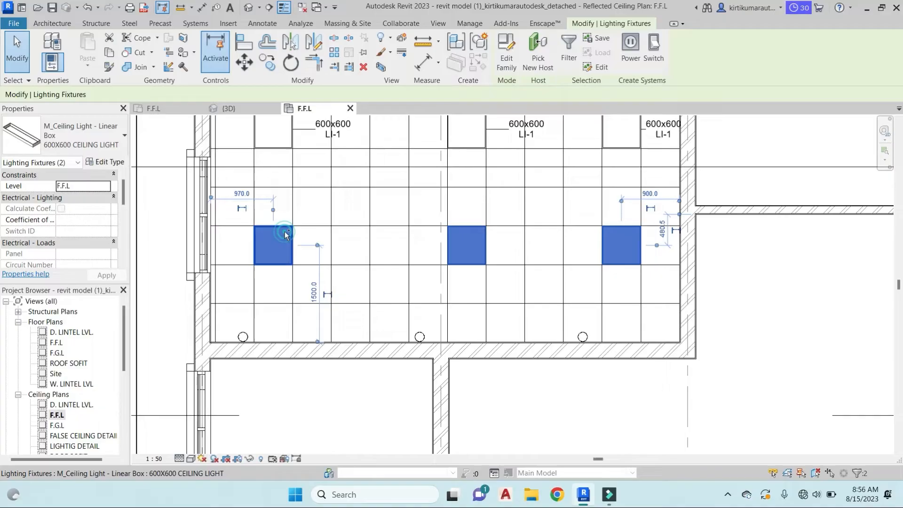
left_click(104, 162)
left_click(527, 85)
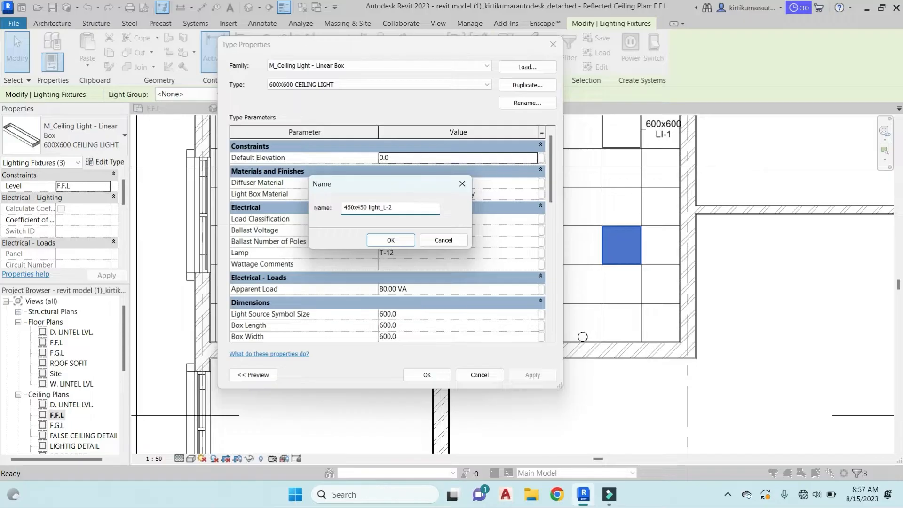
left_click(402, 243)
scroll(421, 269, "down", 8)
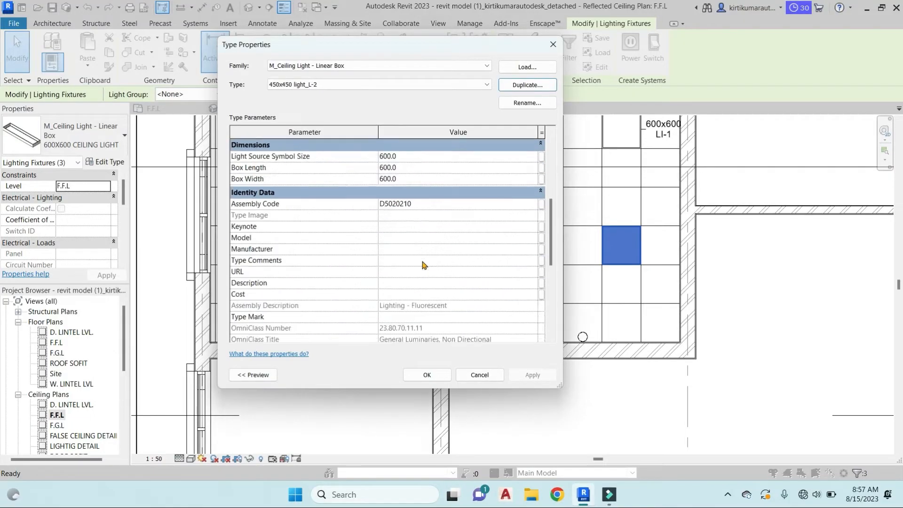
scroll(449, 295, "down", 3)
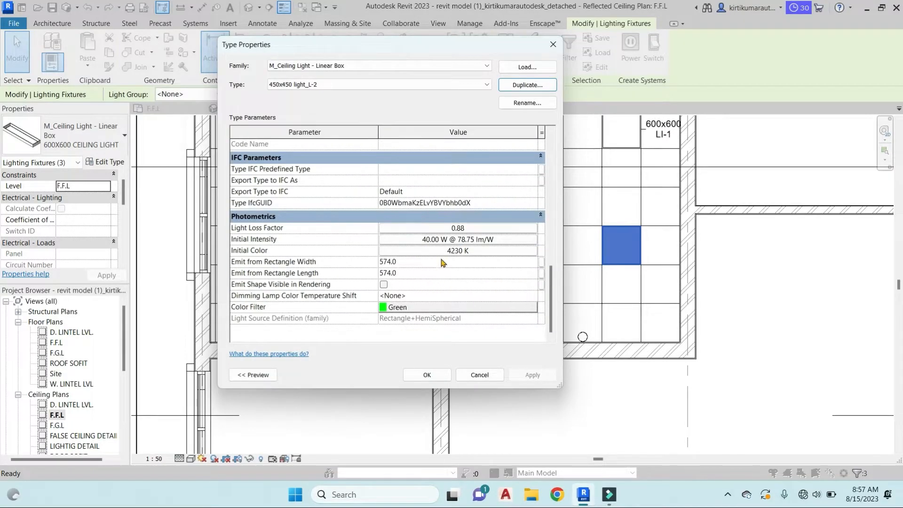
scroll(443, 263, "up", 5)
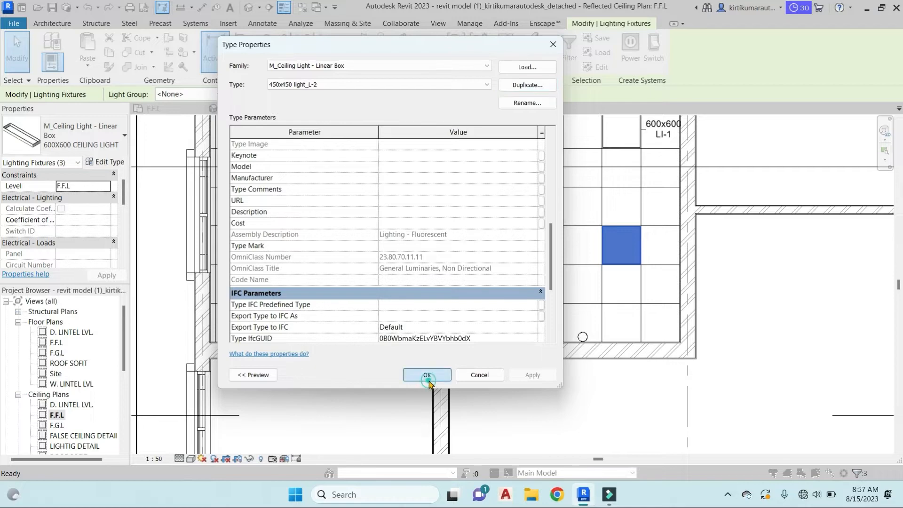
left_click(428, 379)
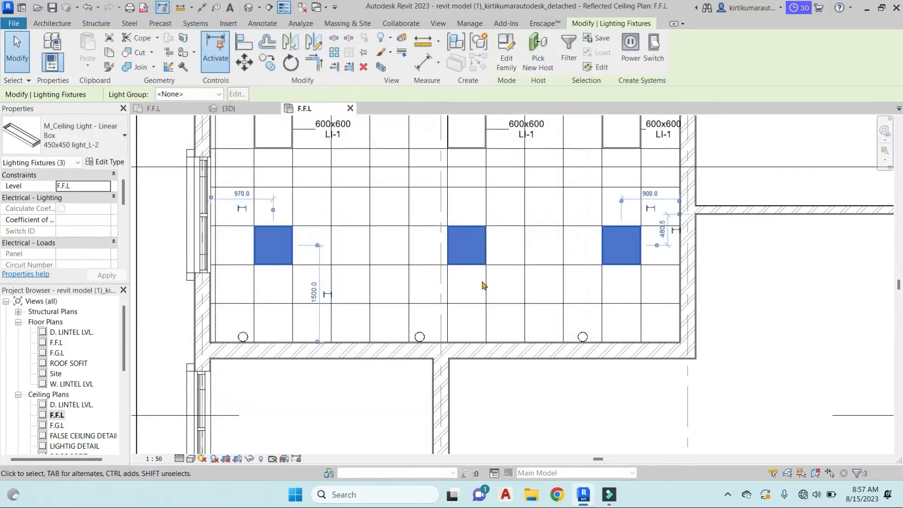
Set the Box Length and Box Width of the 450x450 light_L-2 type to 450.
left_click(107, 162)
scroll(428, 259, "down", 2)
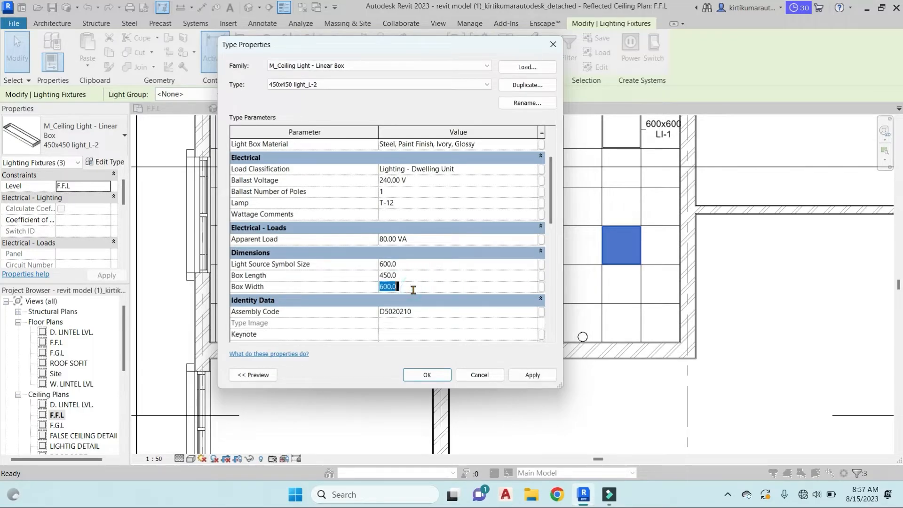
left_click(426, 375)
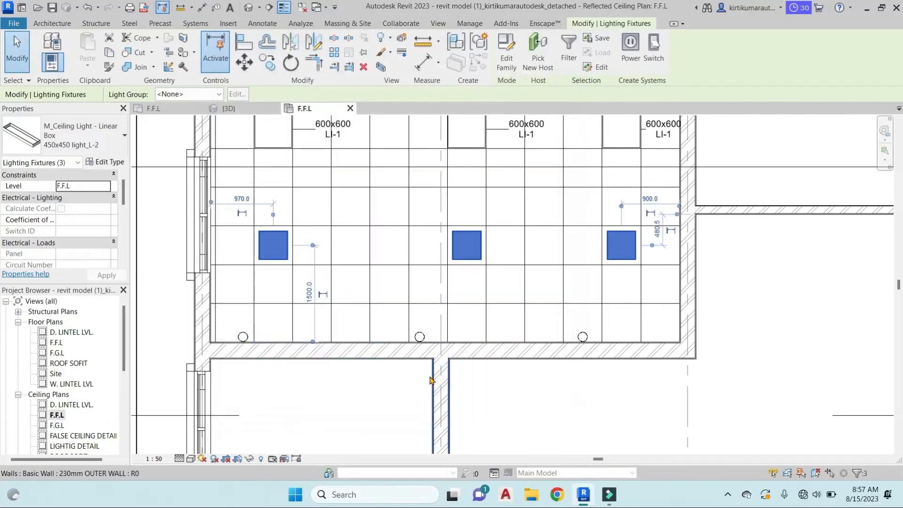
left_click(302, 252)
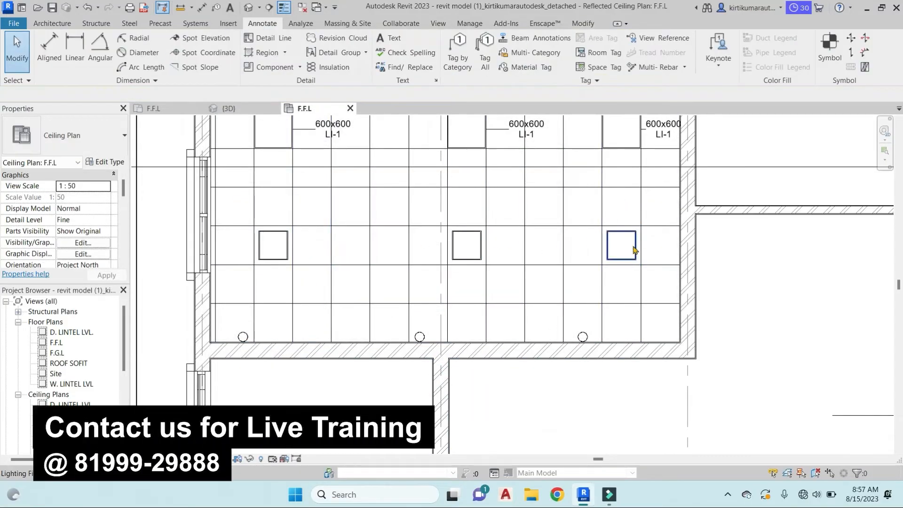
scroll(557, 246, "down", 4)
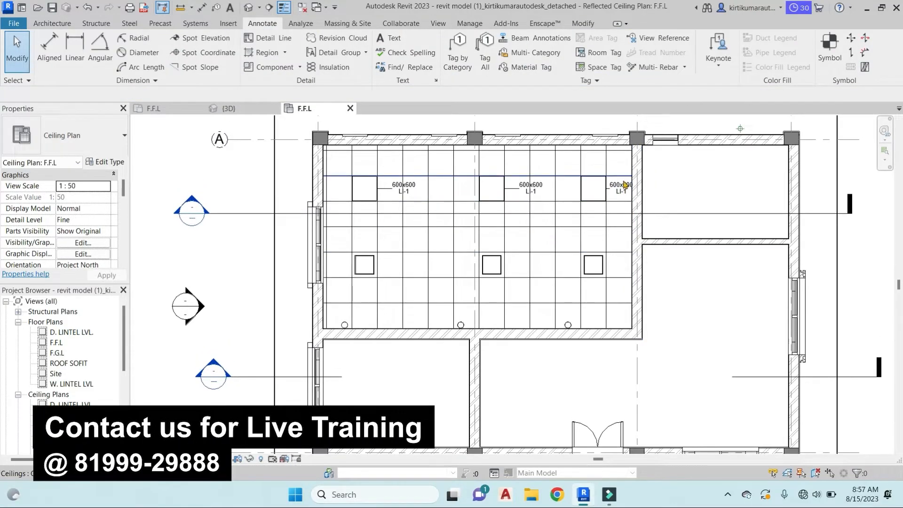
left_click(457, 51)
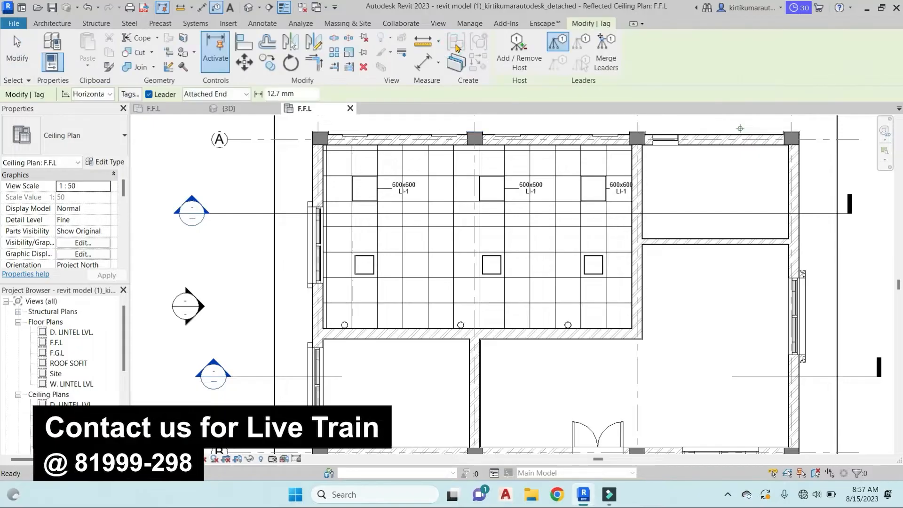
left_click(109, 162)
key("Escape")
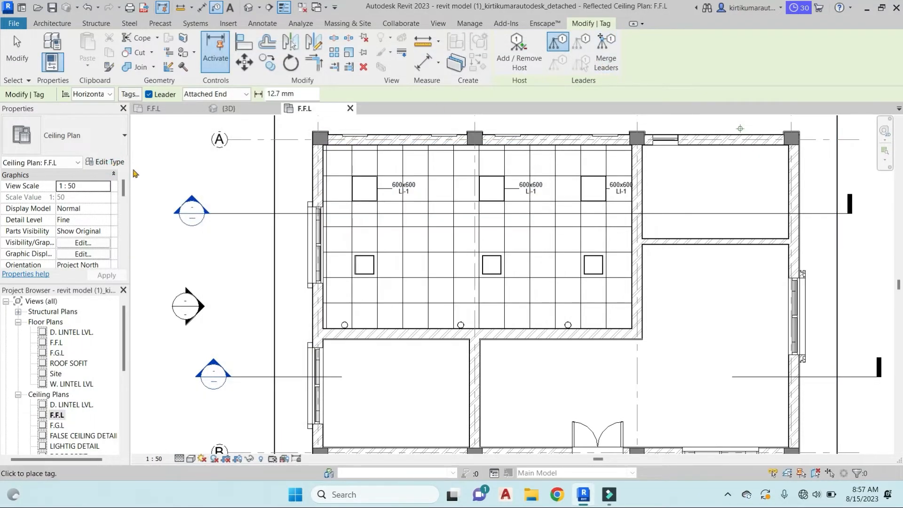
left_click(112, 163)
key("Escape")
key("Escape")
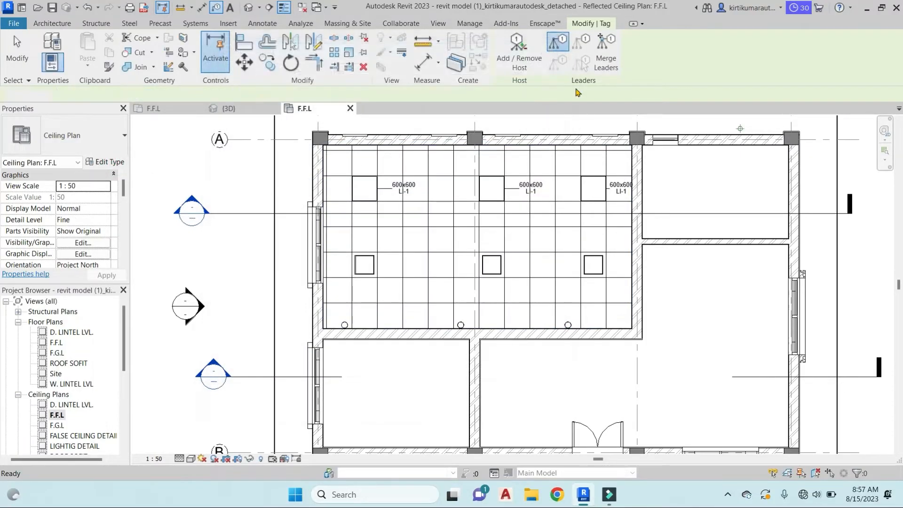
left_click(531, 188)
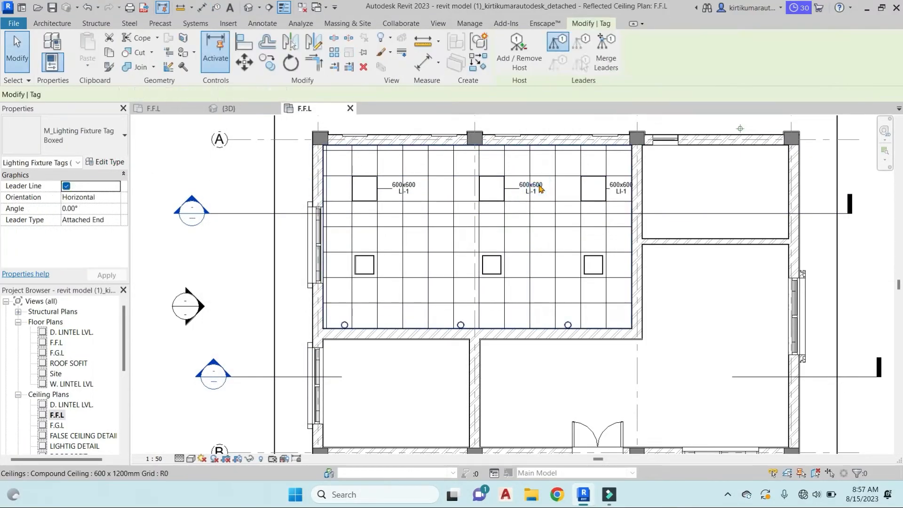
key("c")
key("s")
scroll(369, 267, "up", 1)
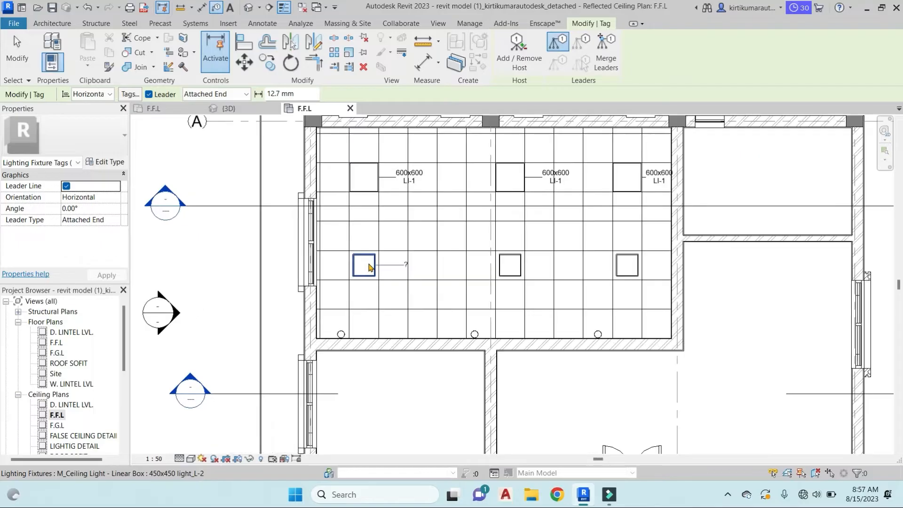
key("Escape")
key("Escape")
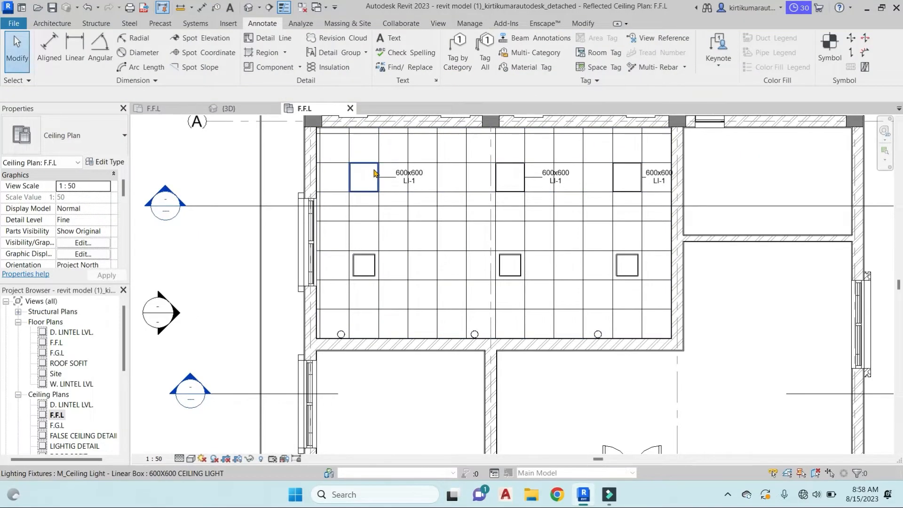
Select all 450x450 light_L-2 fixtures and set their Type Mark to 450x450-L-2, using the 600X600 CEILING LIGHT type properties as reference.
left_click(365, 177)
scroll(99, 209, "down", 6)
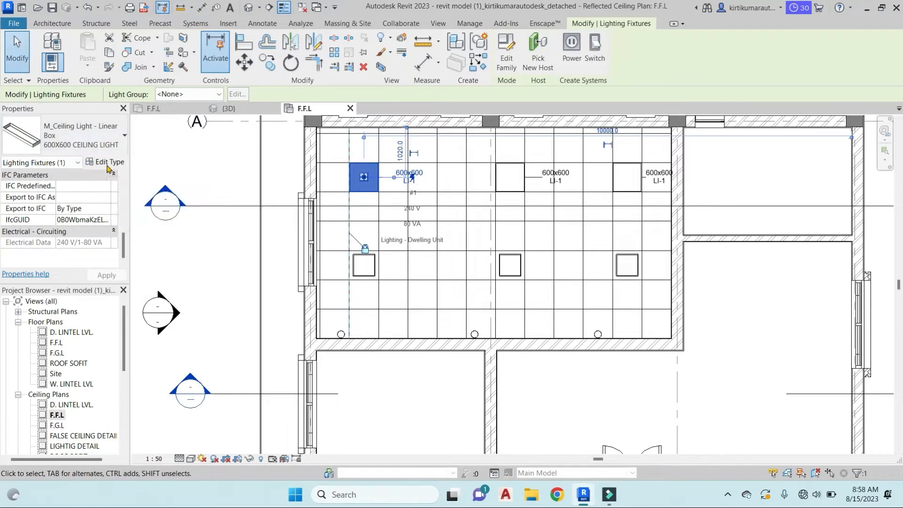
left_click(108, 162)
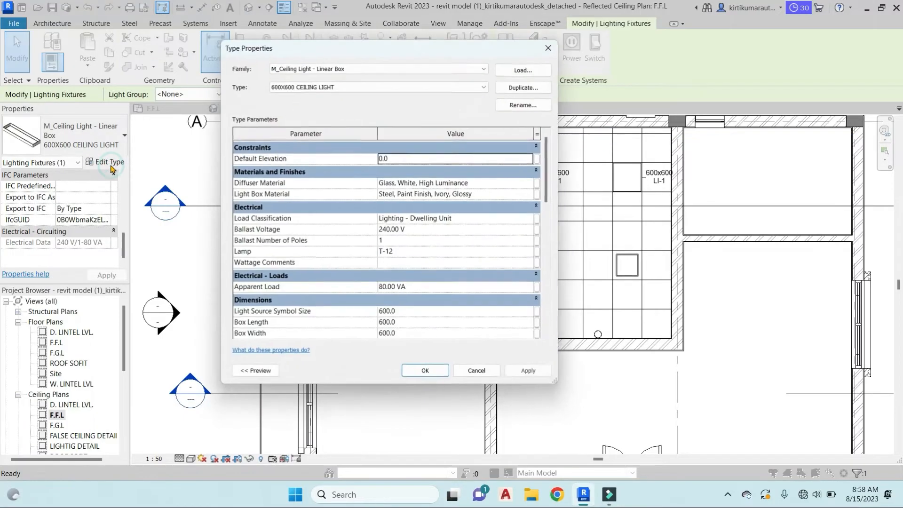
scroll(469, 251, "down", 6)
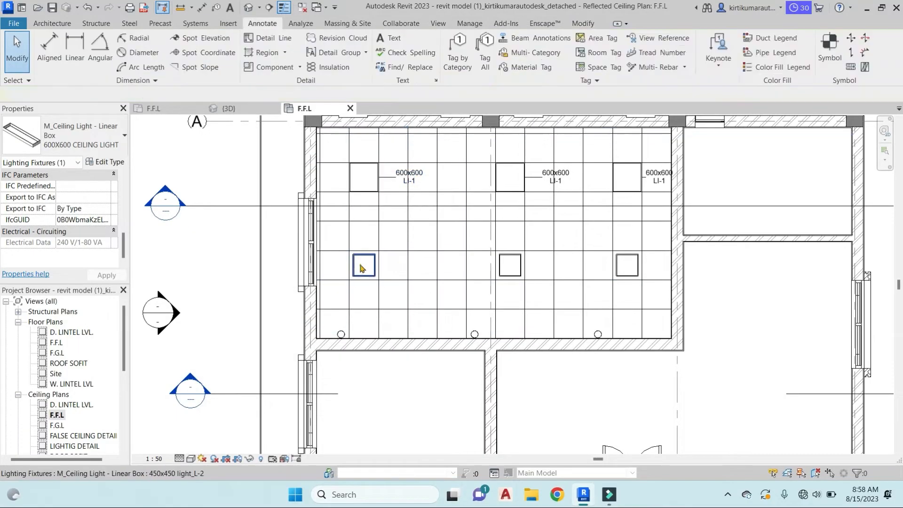
left_click(368, 266)
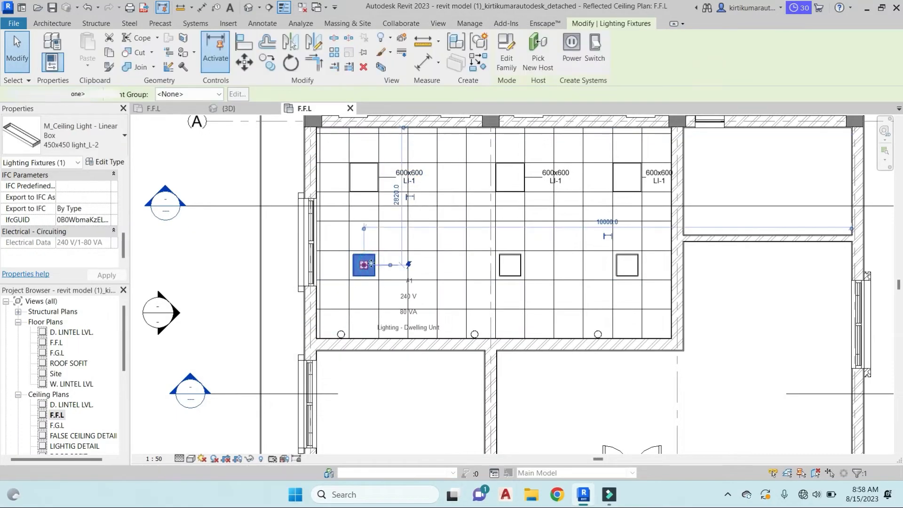
key("s")
key("a")
left_click(114, 163)
scroll(442, 296, "down", 10)
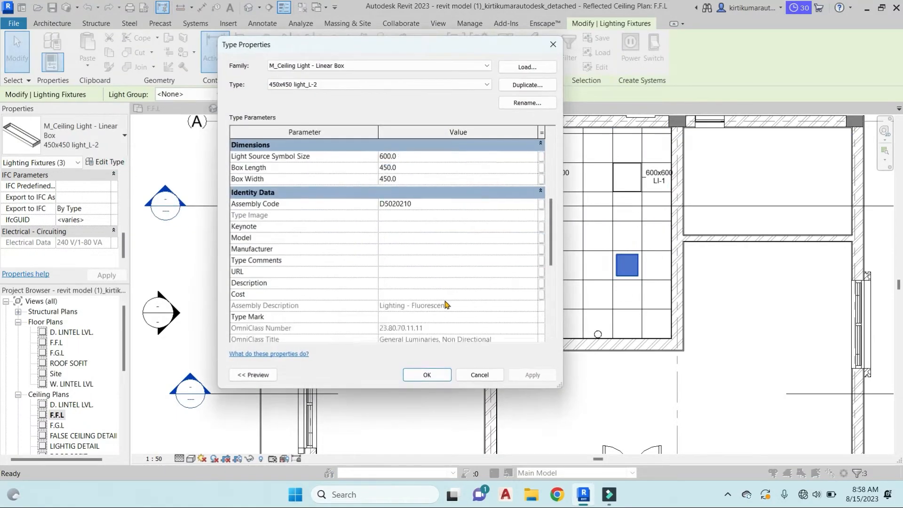
scroll(304, 210, "up", 2)
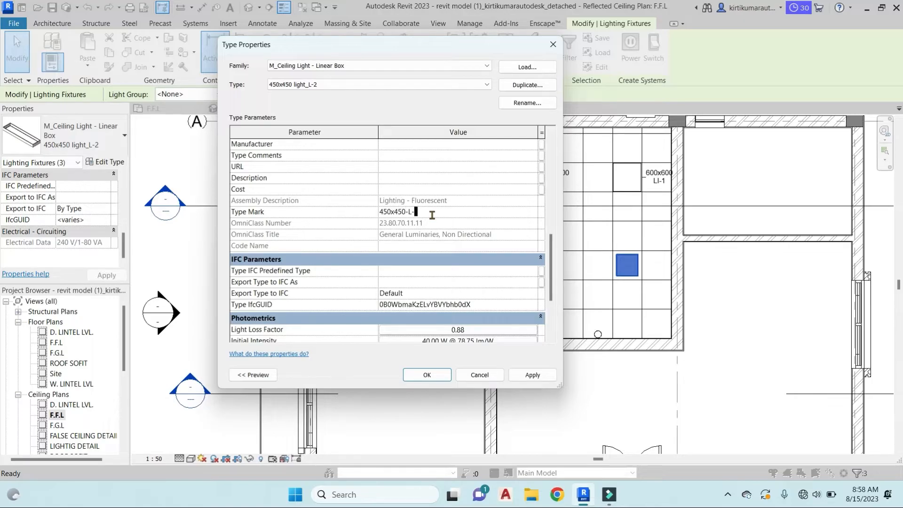
left_click(427, 375)
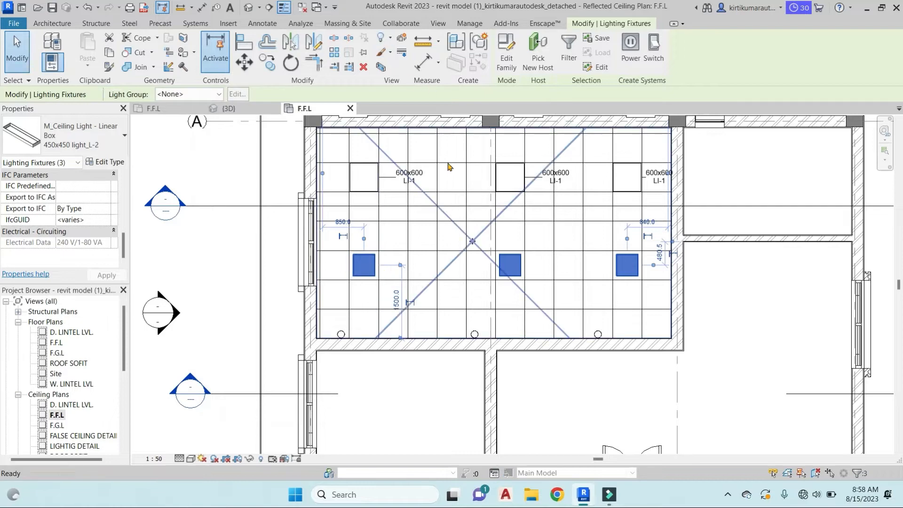
Tag the three lower ceiling lights by category, placing the right light's leader tag above its fixture.
key("t")
key("g")
left_click(374, 261)
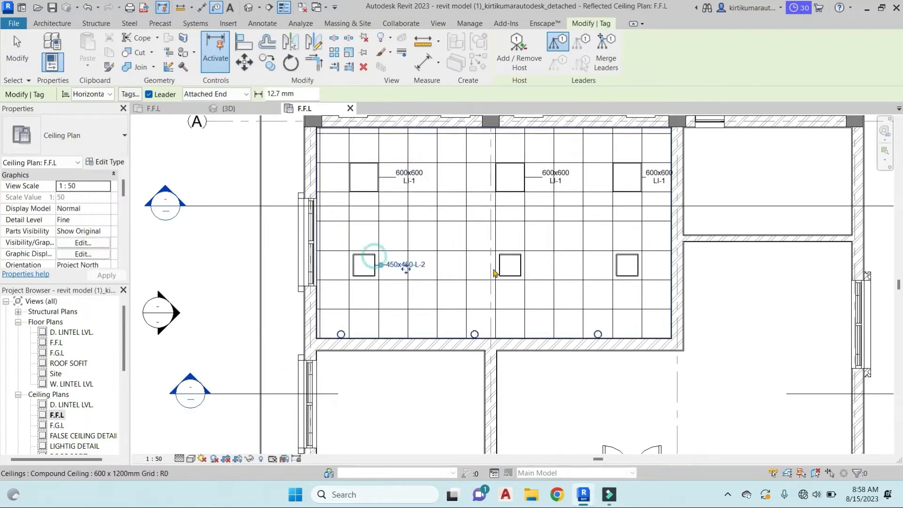
left_click(518, 262)
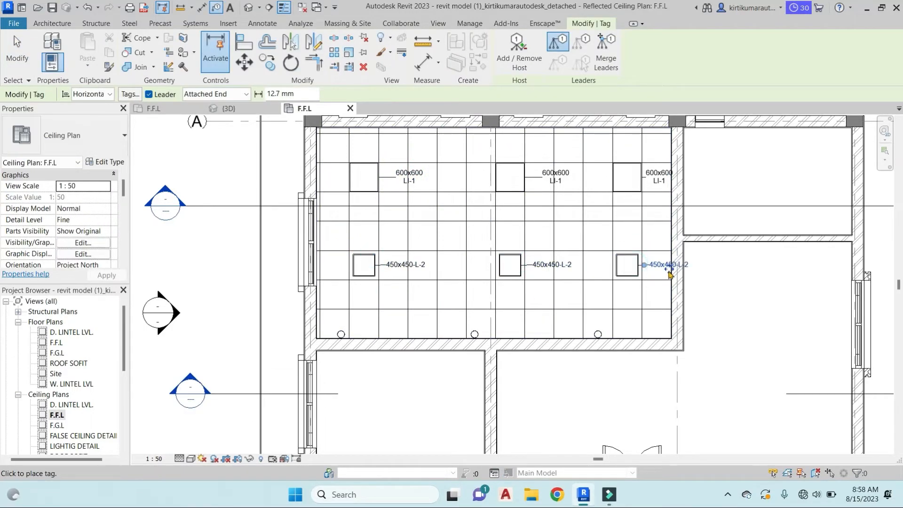
left_click_drag(625, 239, 626, 232)
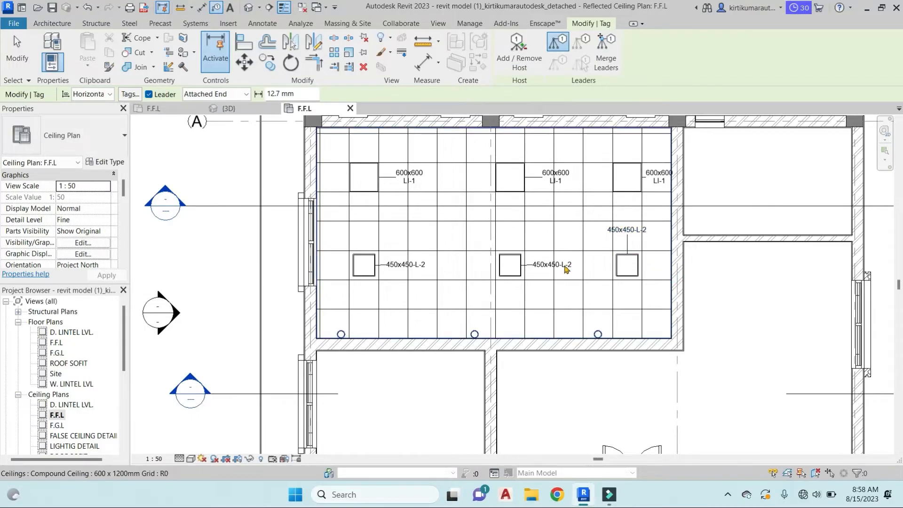
key("Escape")
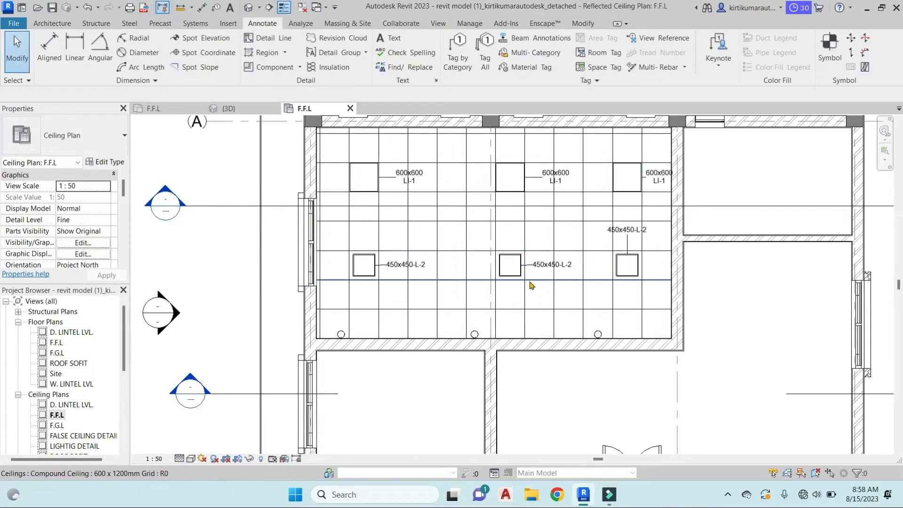
Tag the three spot lights along the lower wall with leader tags and move the middle tag above its fixture.
scroll(475, 334, "up", 2)
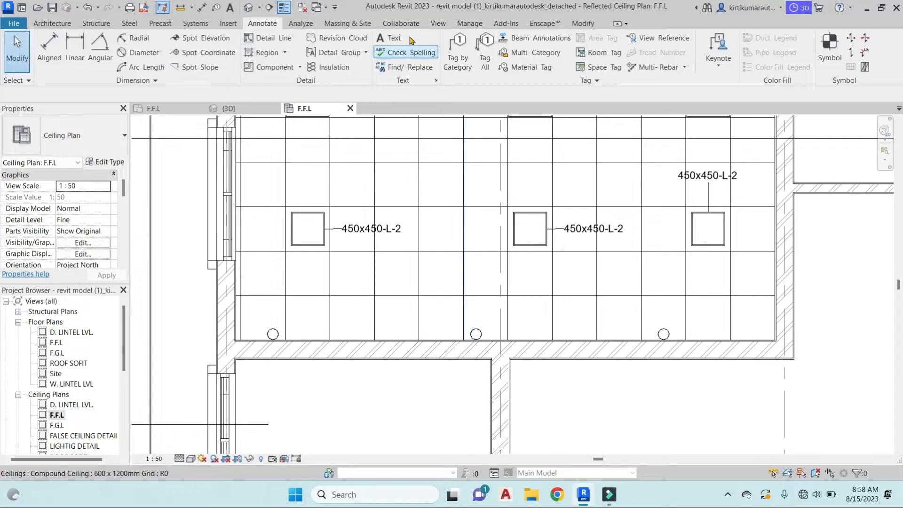
left_click(575, 229)
key("c")
key("s")
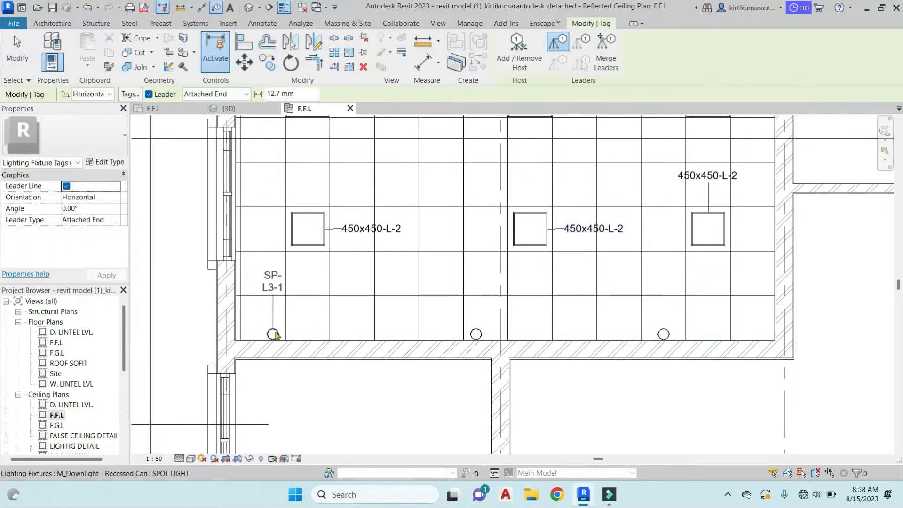
left_click(275, 333)
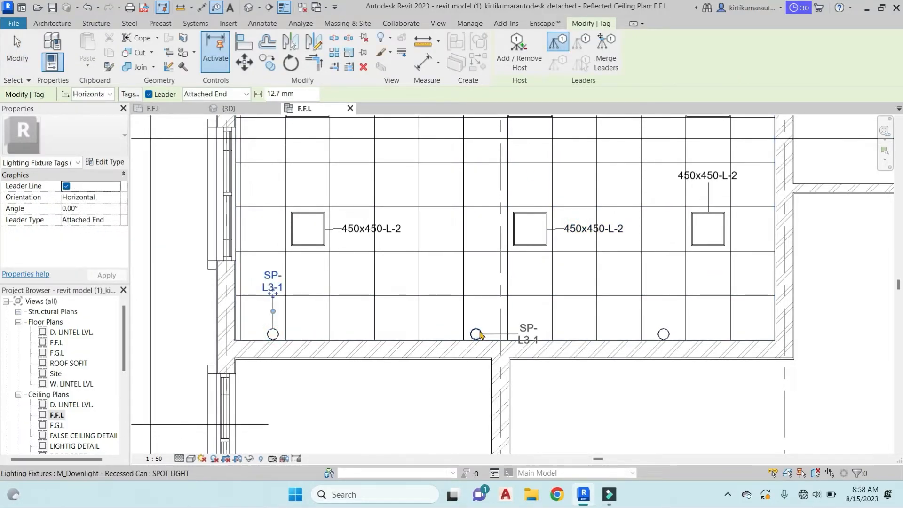
left_click(480, 335)
left_click(665, 334)
key("Escape")
key("Escape")
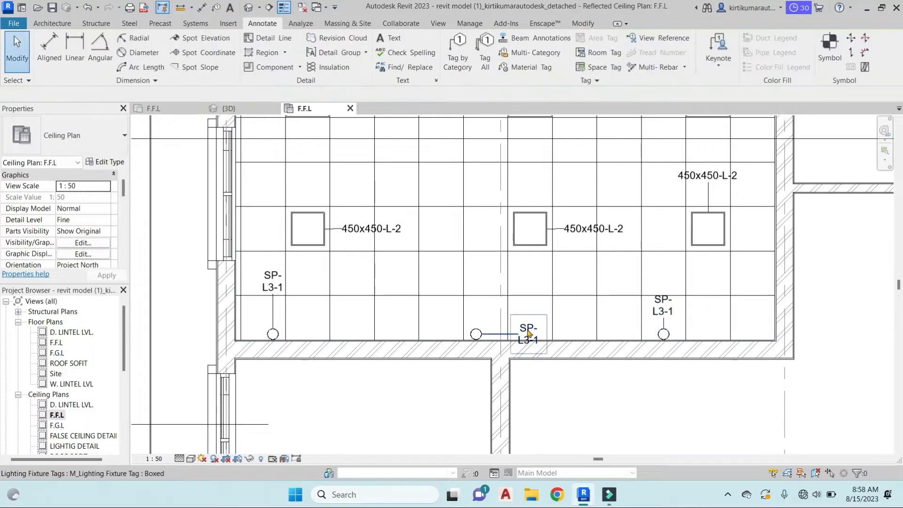
left_click(529, 333)
left_click_drag(481, 311, 476, 308)
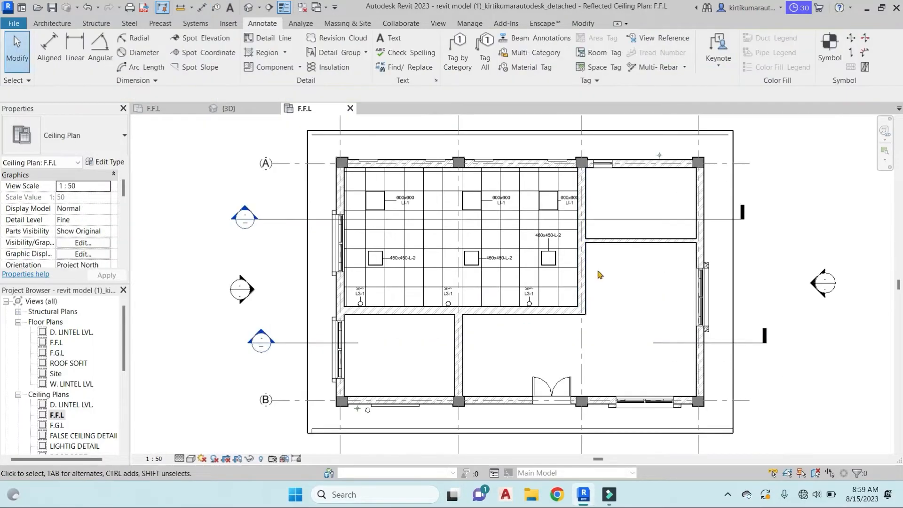
middle_click_drag(602, 336, 631, 274)
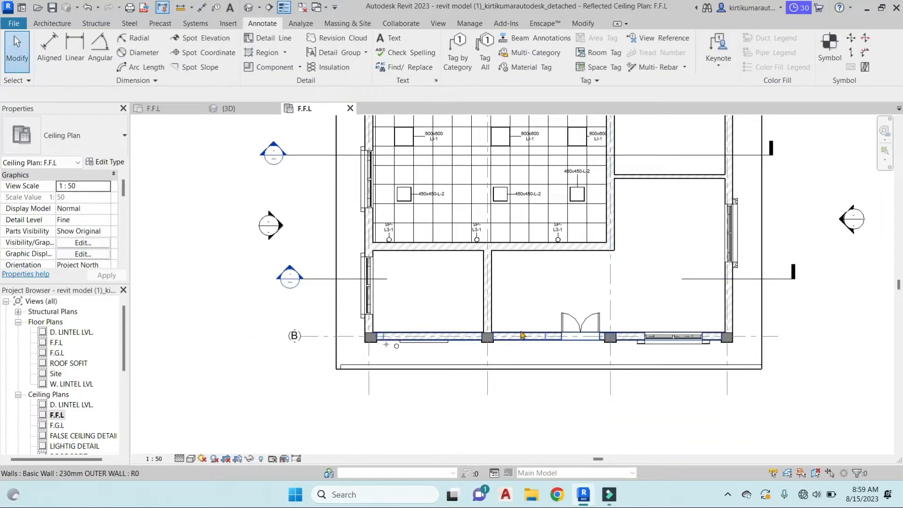
scroll(521, 335, "up", 3)
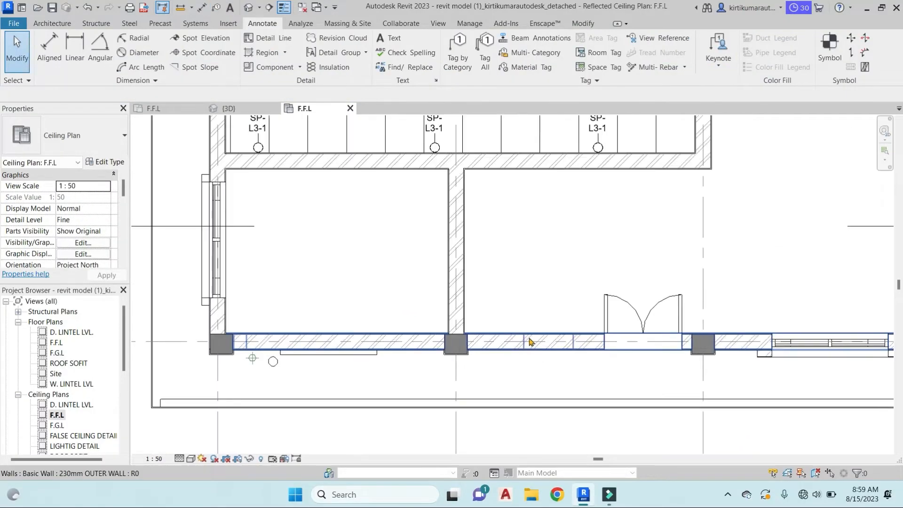
scroll(521, 341, "down", 3)
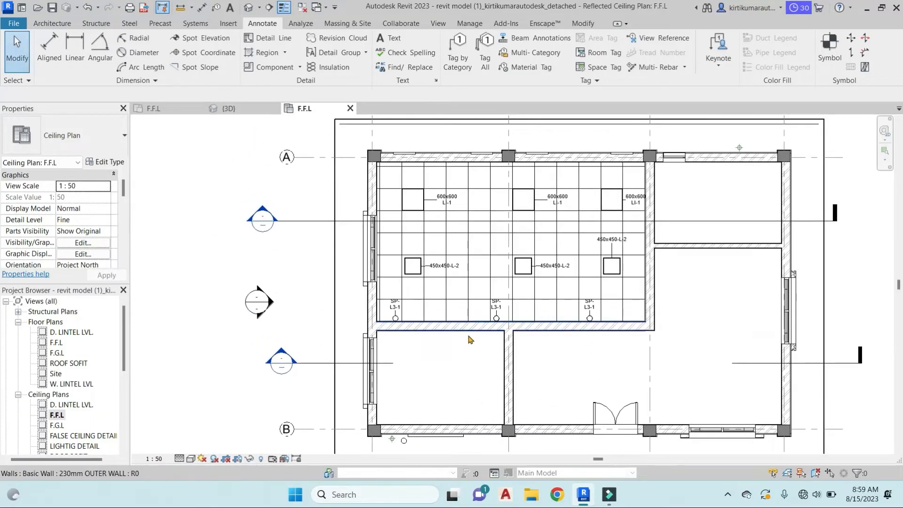
middle_click_drag(611, 370, 592, 339)
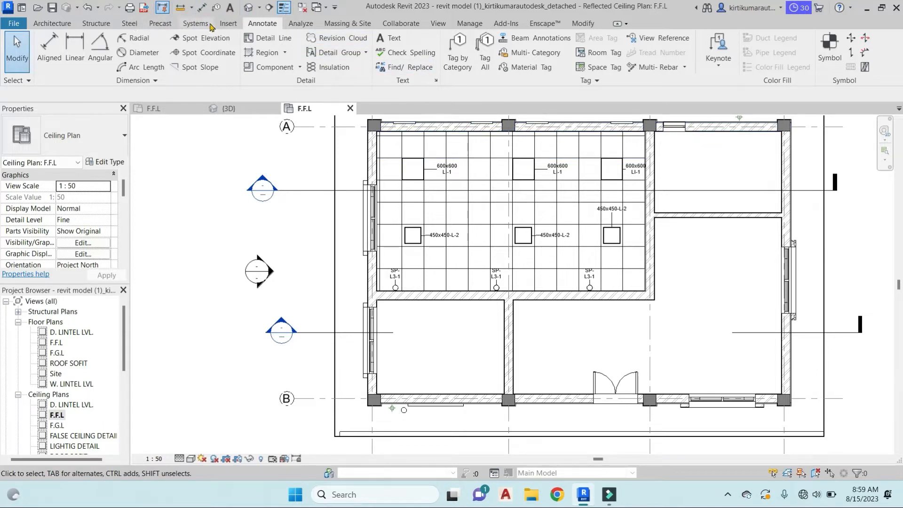
Start loading a family and browse the rac2014 lib library to its Annotations > Electrical folder.
left_click(224, 24)
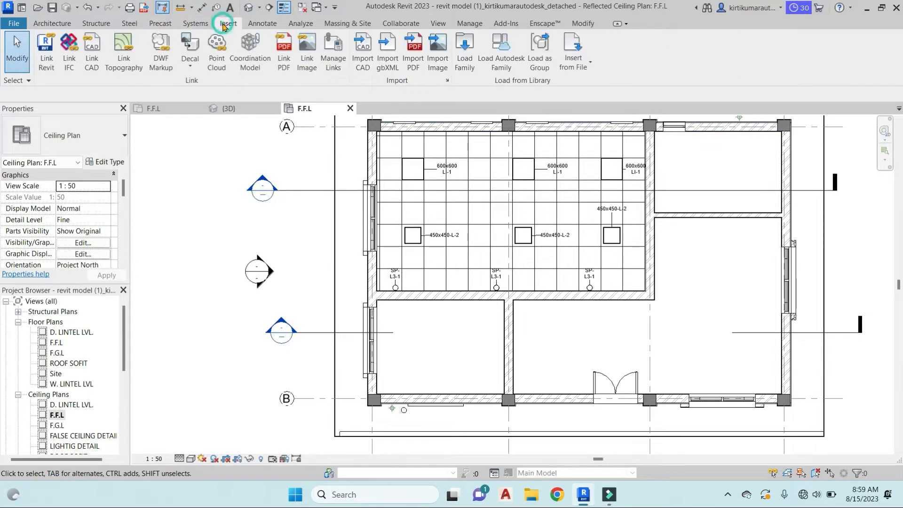
left_click(460, 52)
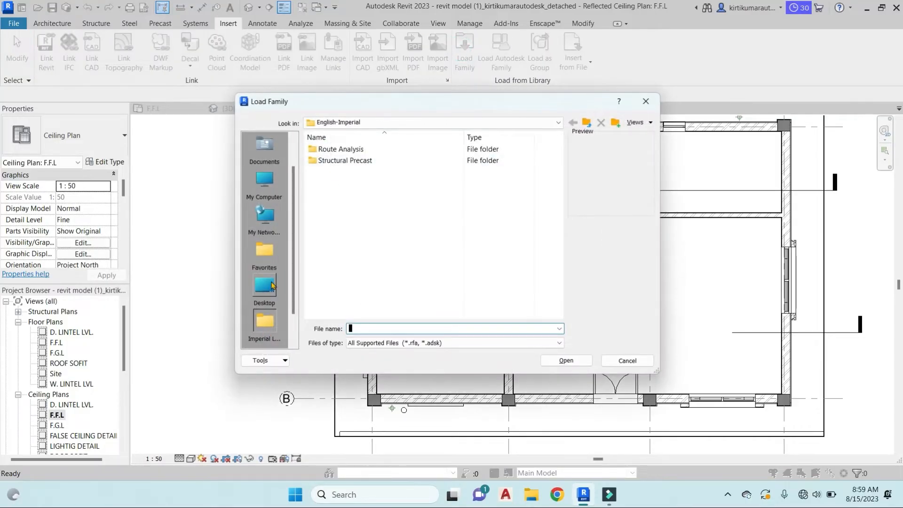
left_click(272, 285)
double_click(349, 306)
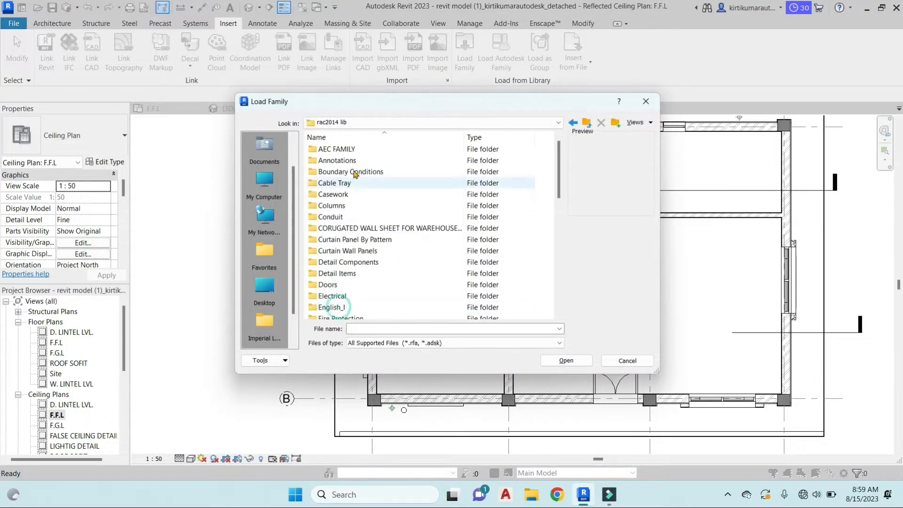
left_click(354, 229)
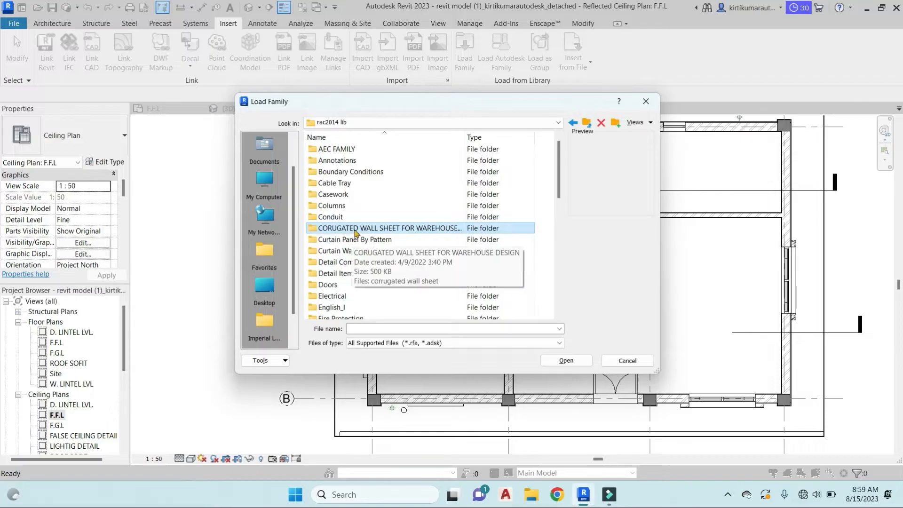
double_click(355, 160)
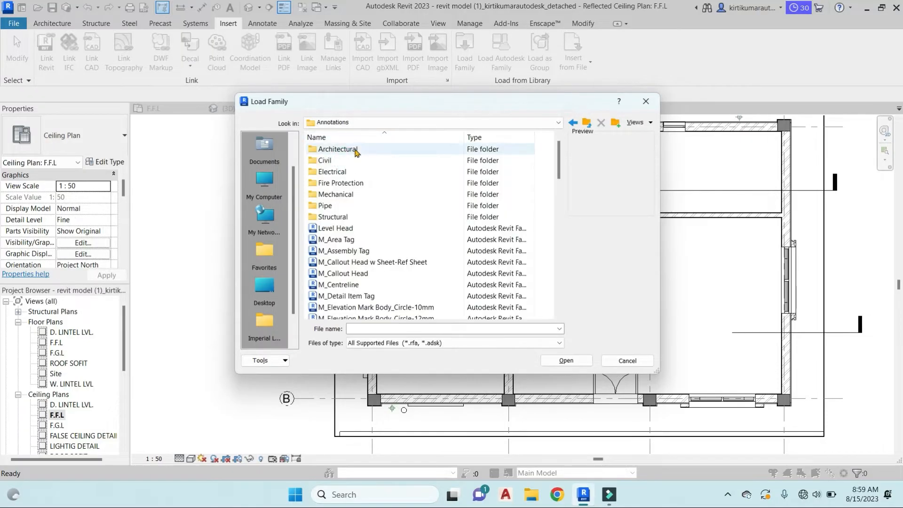
double_click(346, 172)
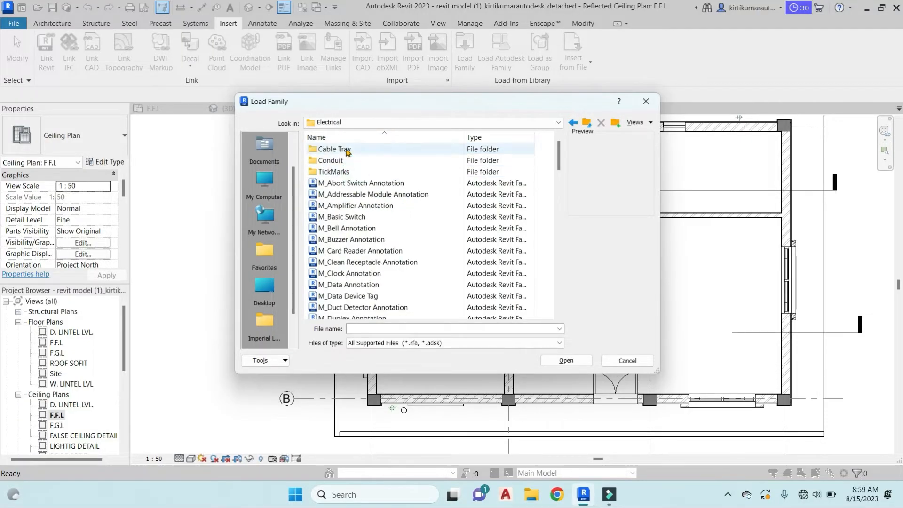
Load the M_Wire Tag annotation family and overwrite the existing version in the project.
scroll(350, 242, "down", 10)
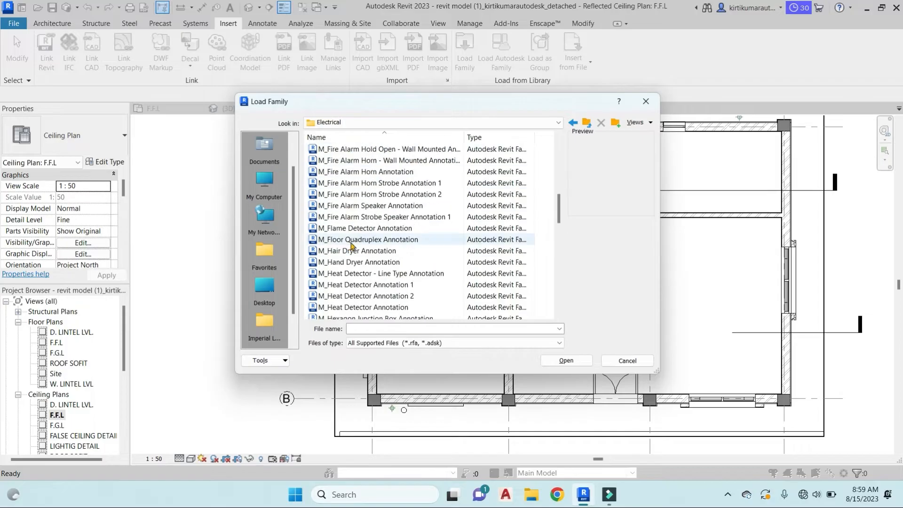
scroll(352, 246, "down", 4)
left_click(366, 274)
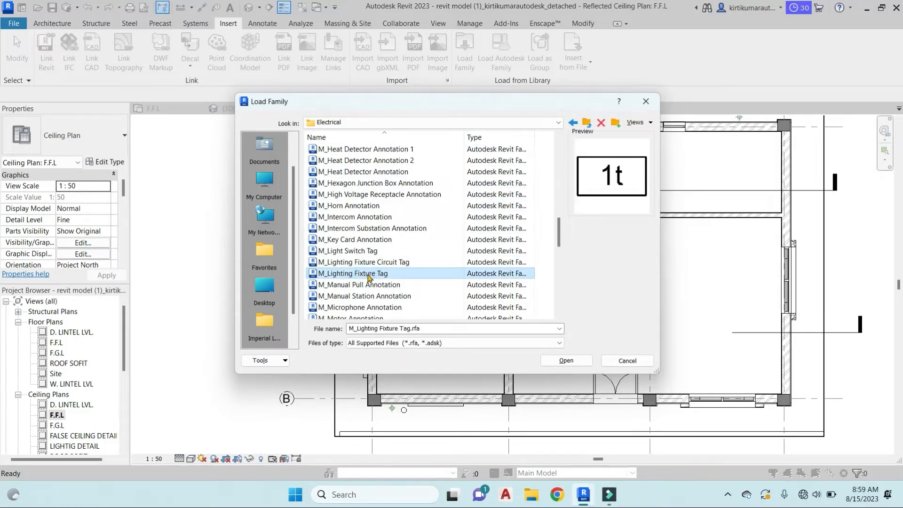
scroll(374, 276, "down", 10)
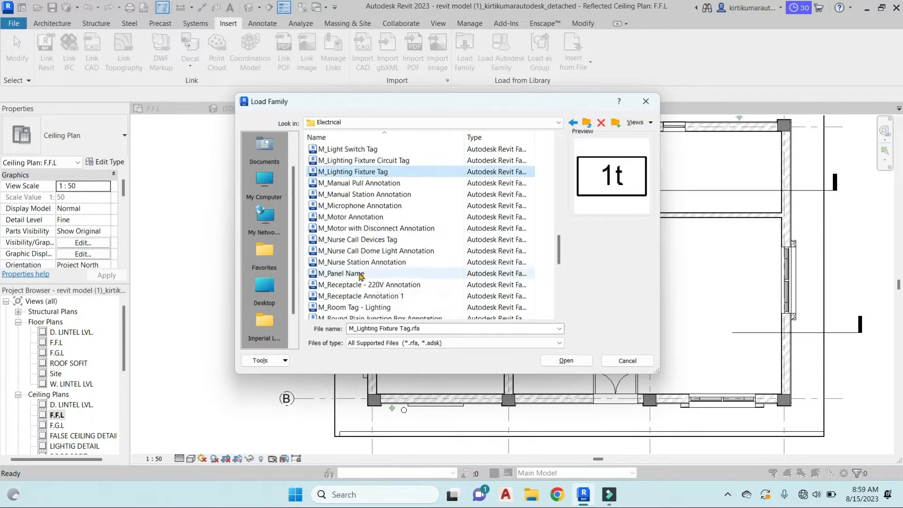
left_click(340, 296)
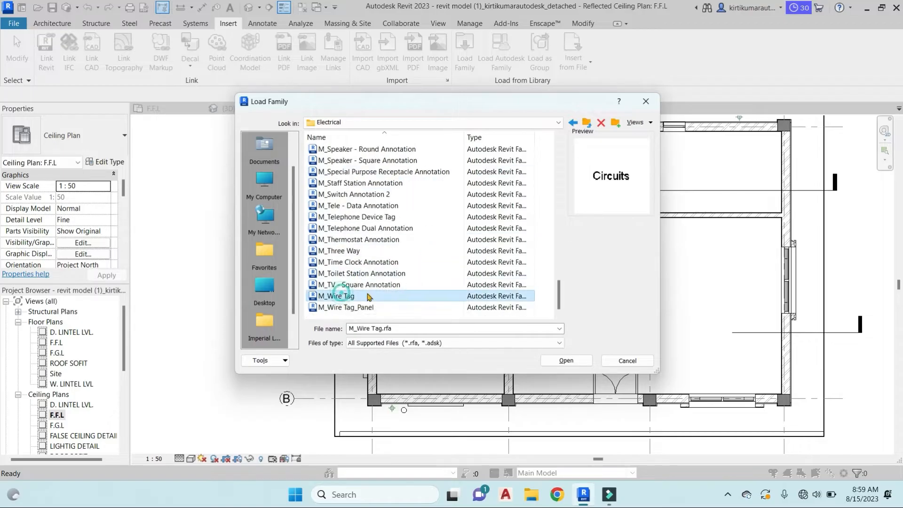
left_click(566, 360)
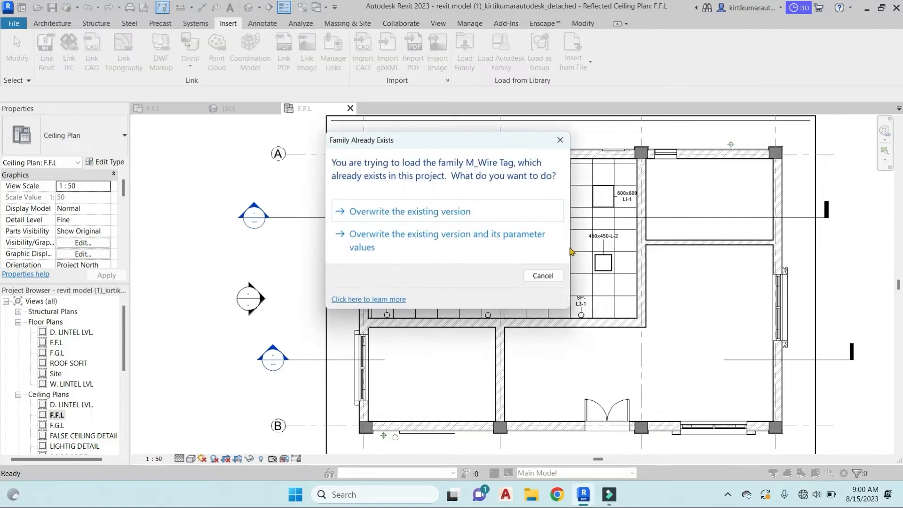
left_click(406, 212)
Draw spline wires connecting the three 600x600 ceiling lights in the upper row from left to right.
scroll(520, 232, "up", 2)
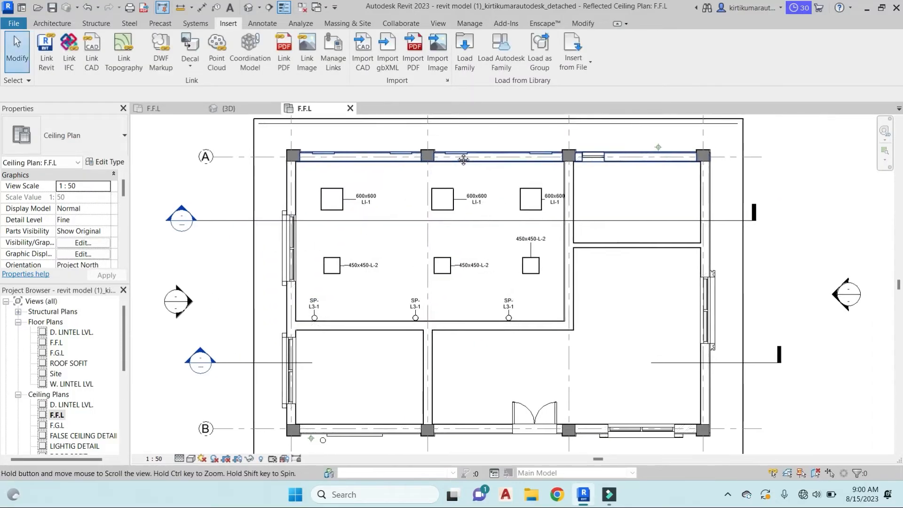
scroll(463, 135, "up", 1)
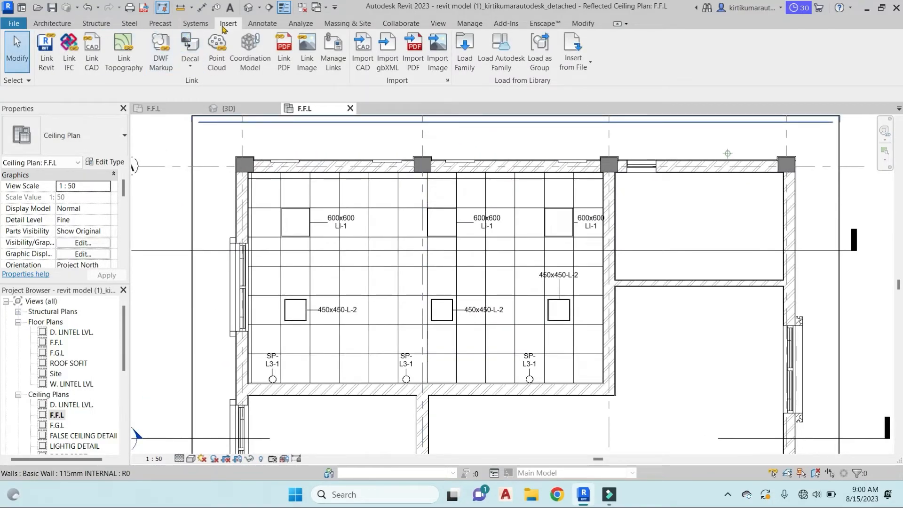
left_click(195, 24)
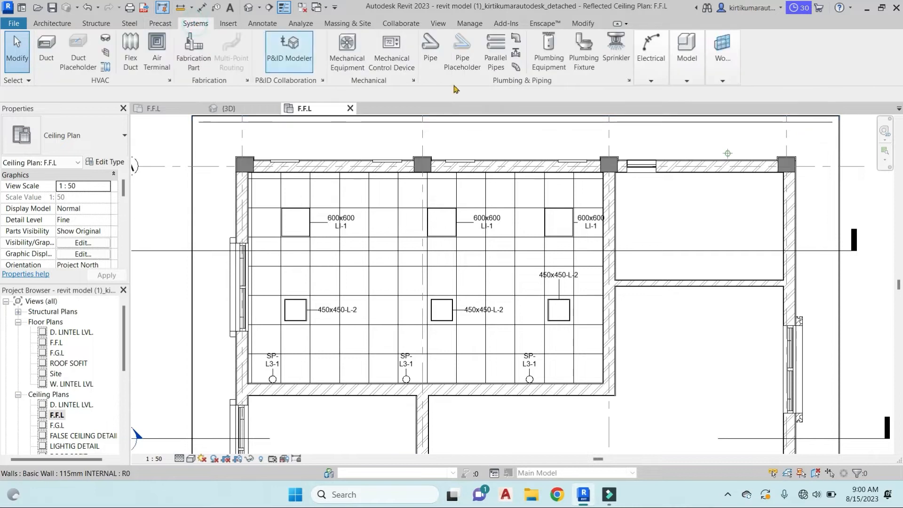
left_click(653, 81)
left_click(624, 119)
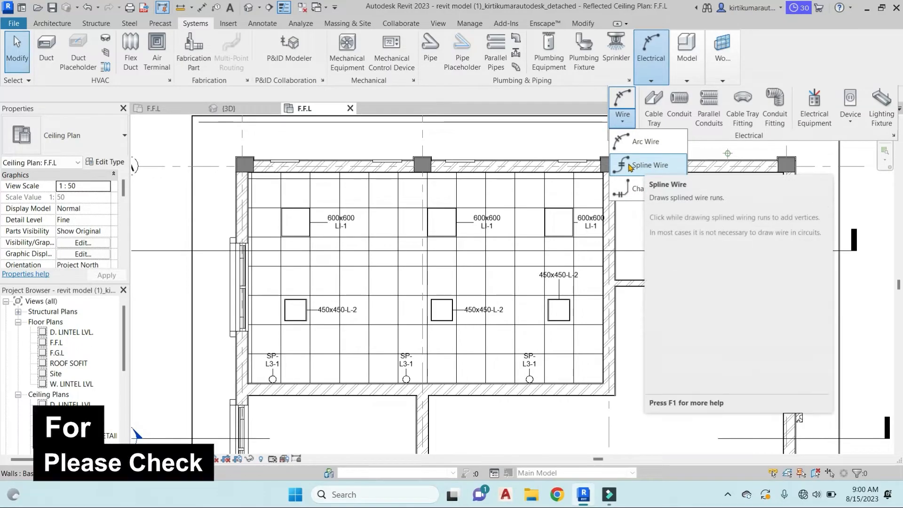
left_click(629, 166)
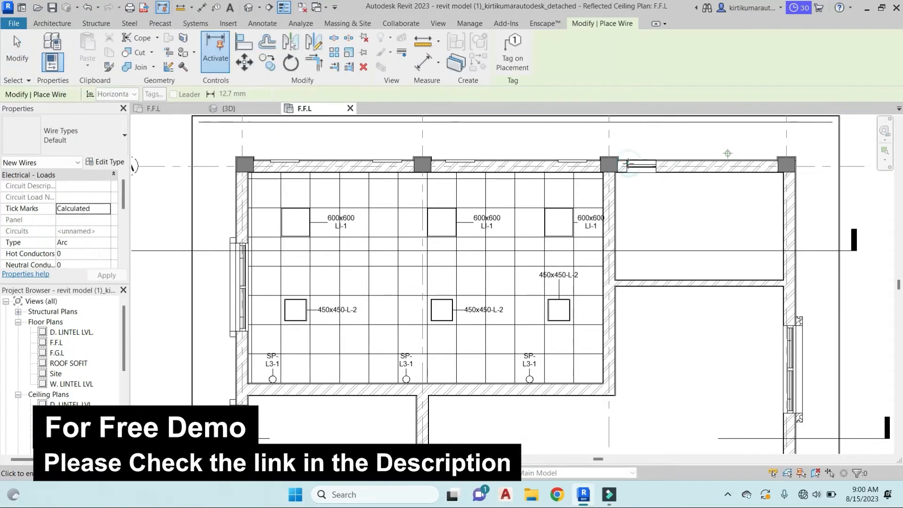
scroll(302, 222, "up", 2)
left_click(299, 218)
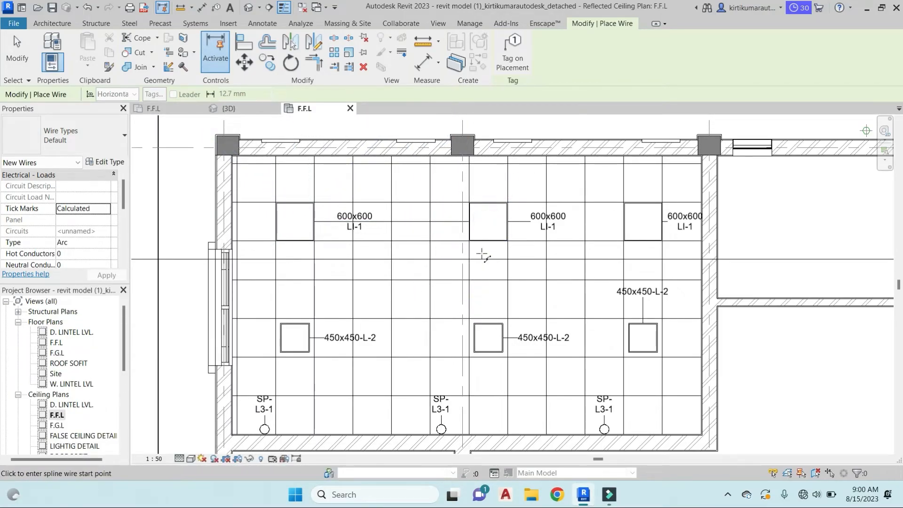
left_click(487, 221)
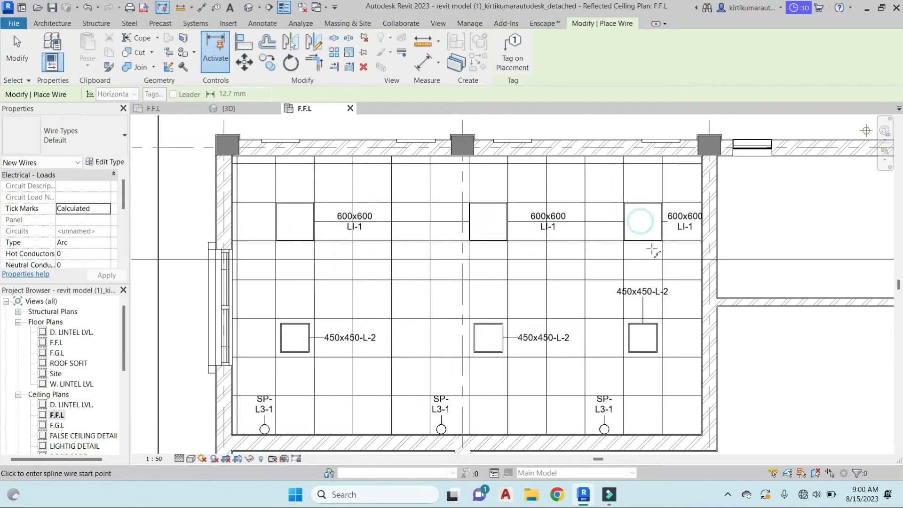
Wire the upper right 600x600 light to the middle 450x450 light, and run a curved spline wire from there down to the lower wall.
left_click(642, 221)
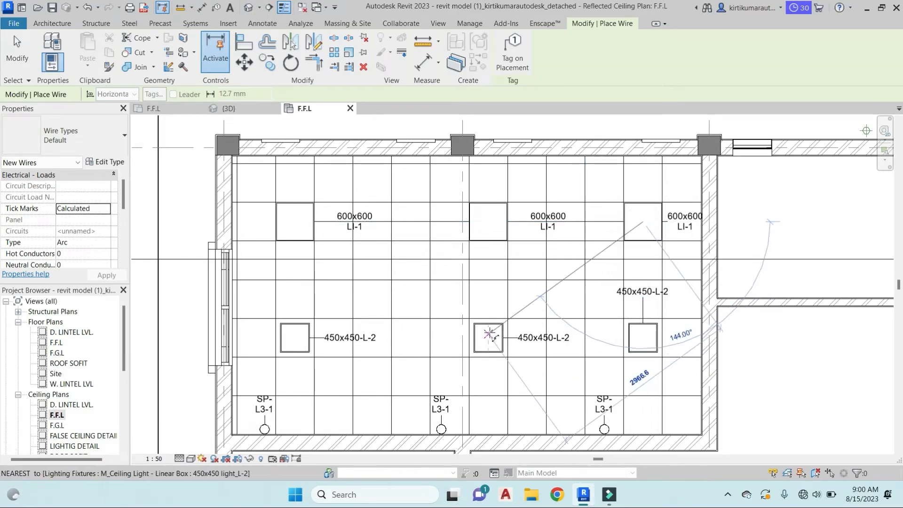
left_click(490, 337)
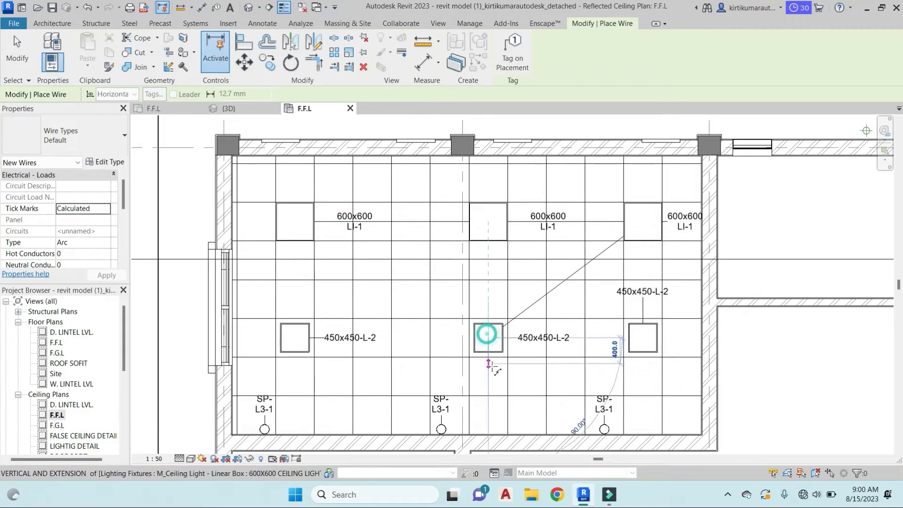
middle_click_drag(490, 368, 480, 216)
scroll(523, 360, "down", 2)
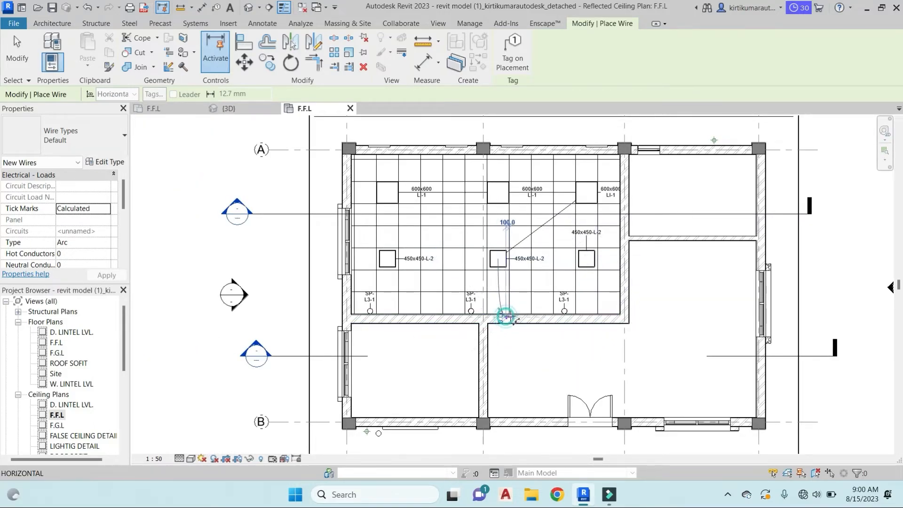
right_click(528, 314)
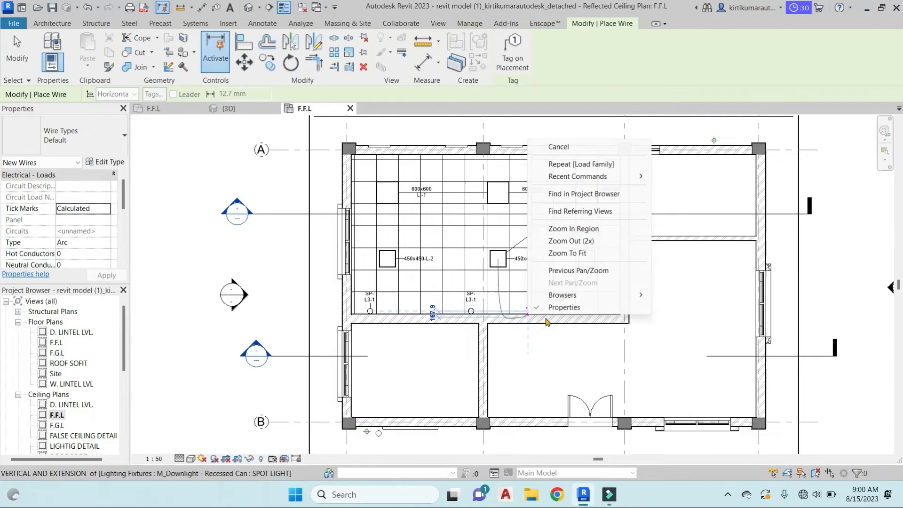
left_click(580, 146)
scroll(538, 279, "up", 3)
scroll(537, 278, "down", 3)
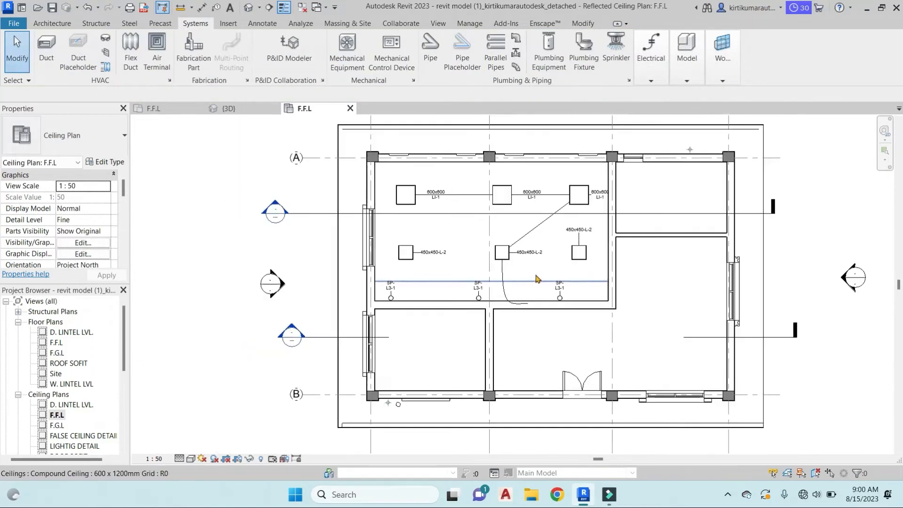
Draw spline wires linking the middle 450x450 light to the left and right 450x450 lights.
middle_click_drag(537, 279, 569, 304)
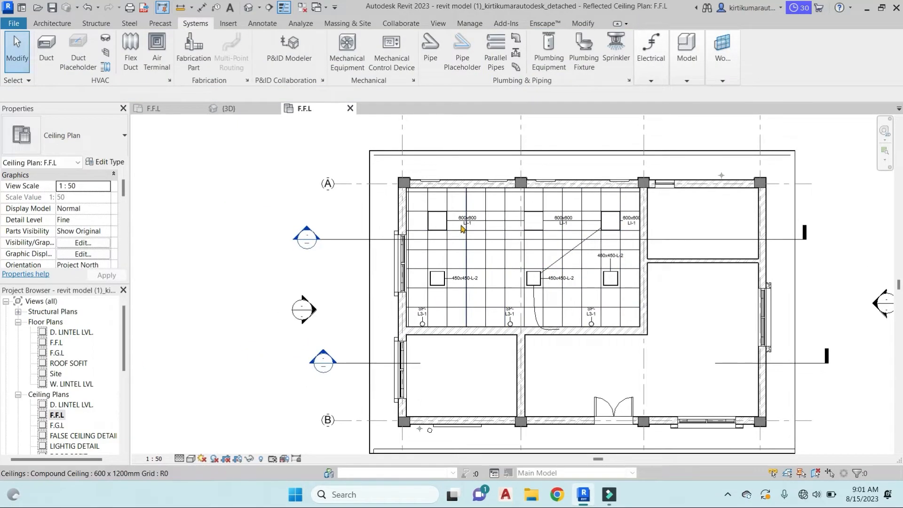
left_click(535, 297)
left_click(540, 272)
left_click(438, 278)
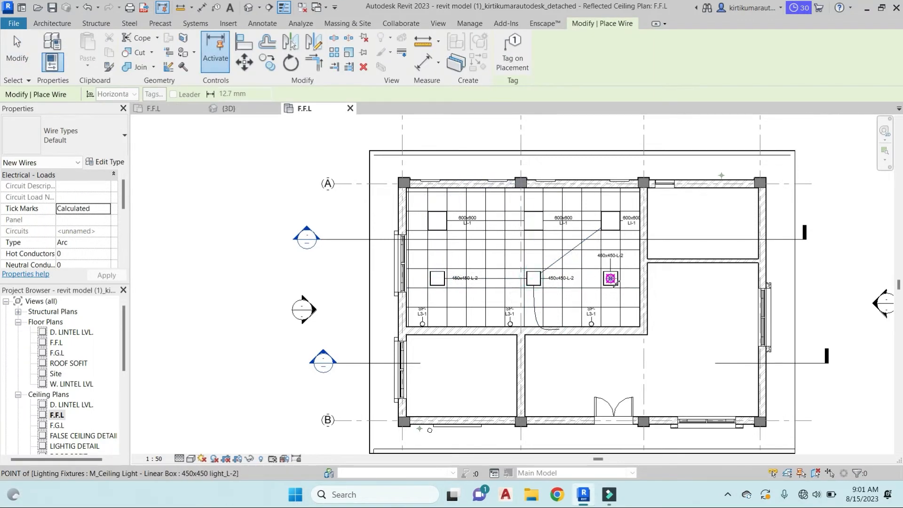
key("Escape")
key("Escape")
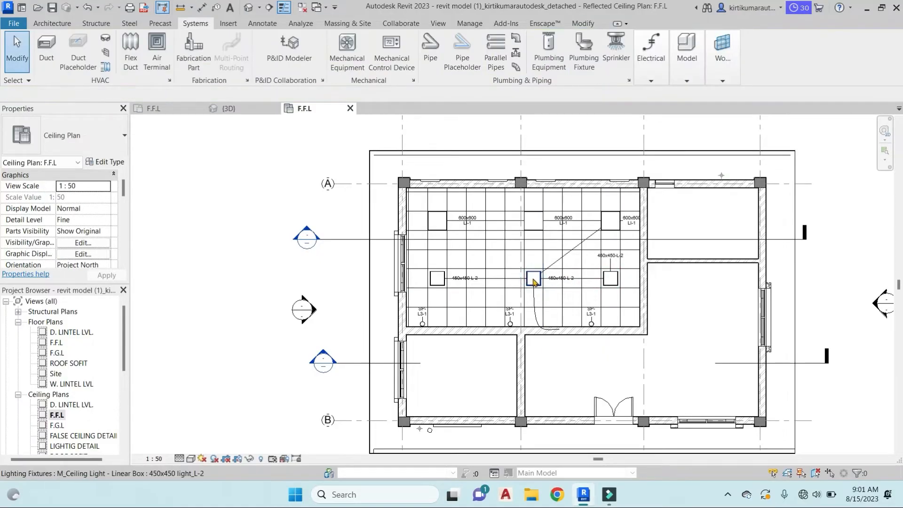
Create a similar second spline wire from the middle 450x450 light to the end of the curved wire at the lower wall.
left_click(598, 278)
key("Escape")
left_click(594, 277)
key("c")
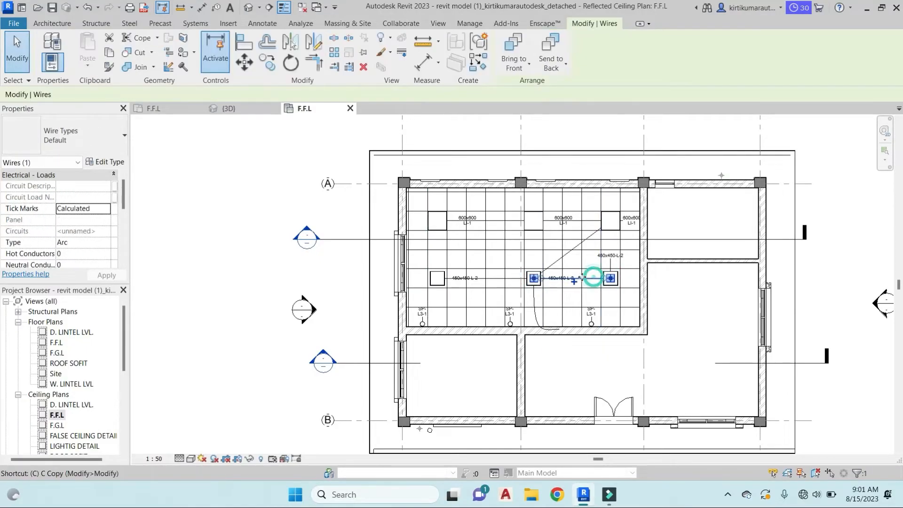
key("s")
left_click(534, 278)
scroll(556, 324, "up", 3)
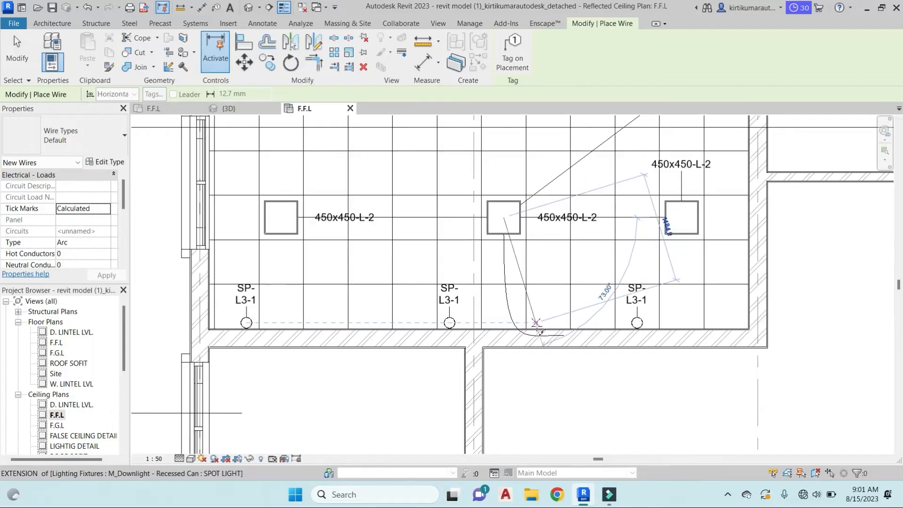
right_click(564, 335)
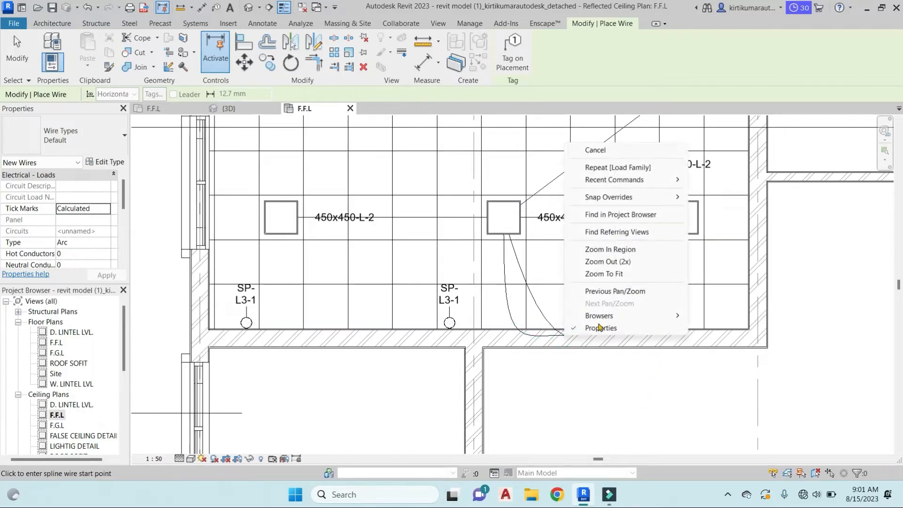
left_click(606, 156)
Draw spline wires connecting the three SP-L3-1 spot lights in the lower row from left to right.
scroll(520, 315, "down", 3)
scroll(655, 323, "up", 2)
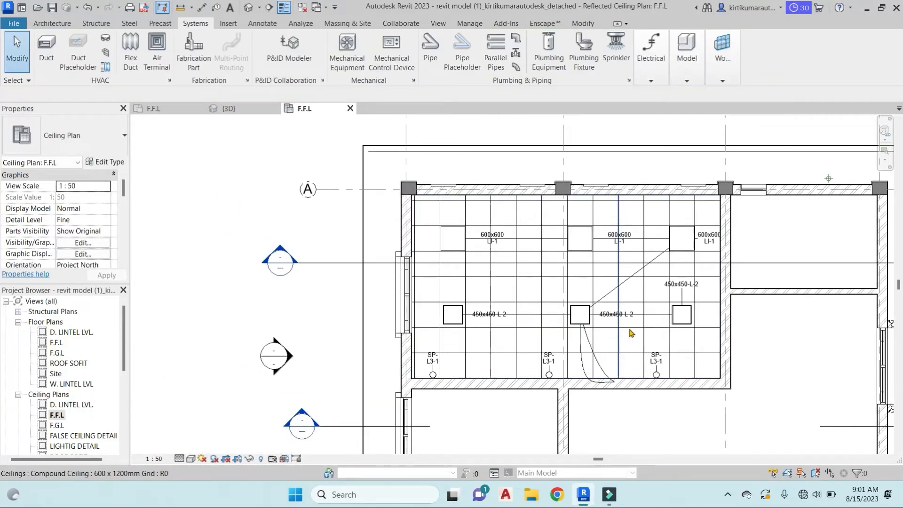
left_click(661, 315)
key("c")
key("s")
left_click(432, 374)
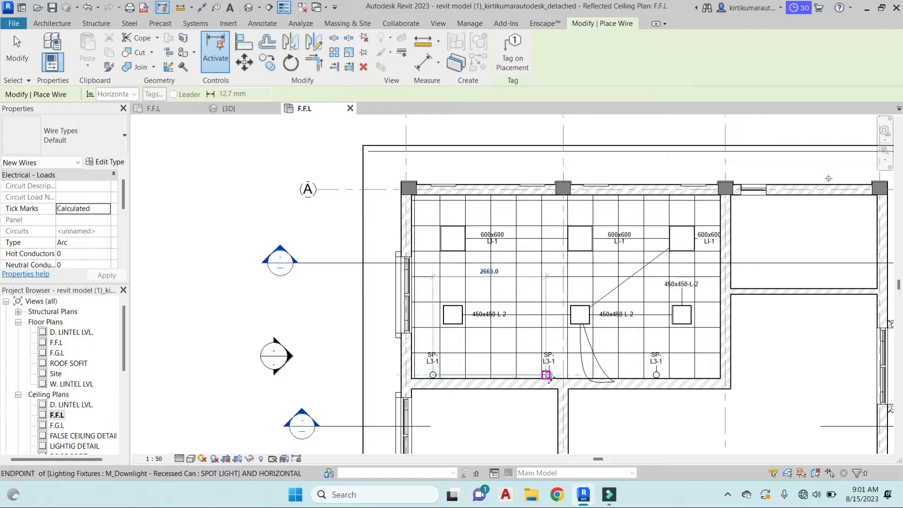
left_click(549, 375)
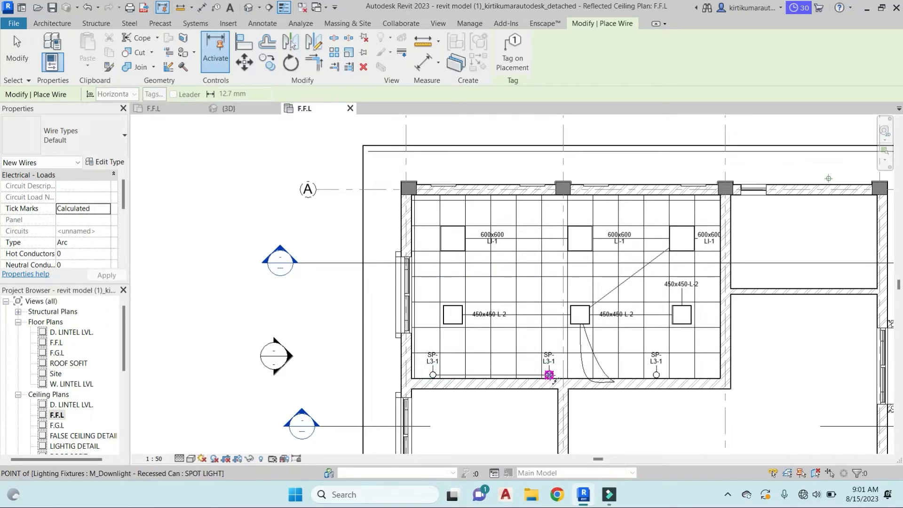
left_click(656, 375)
key("Escape")
key("Escape")
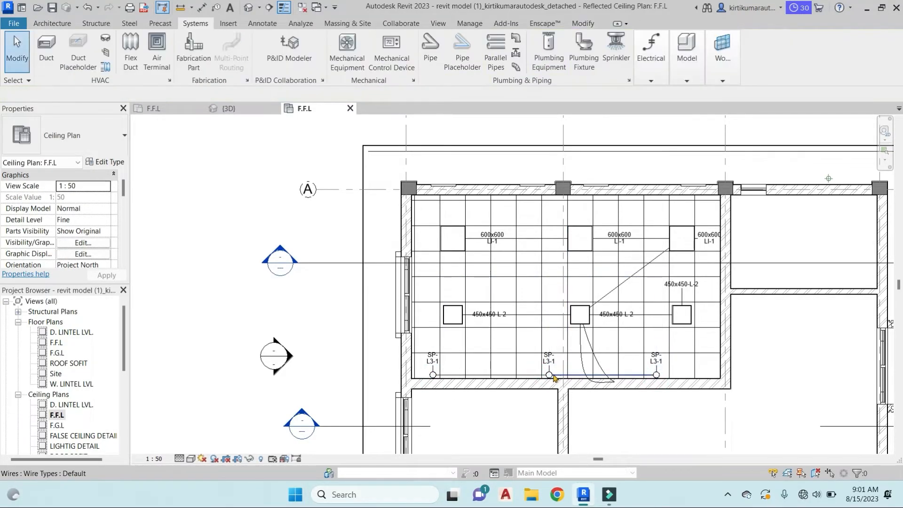
Draw spline wires linking the right spot light and the middle spot light to the middle 450x450 light.
left_click(569, 378)
key("Escape")
left_click(578, 375)
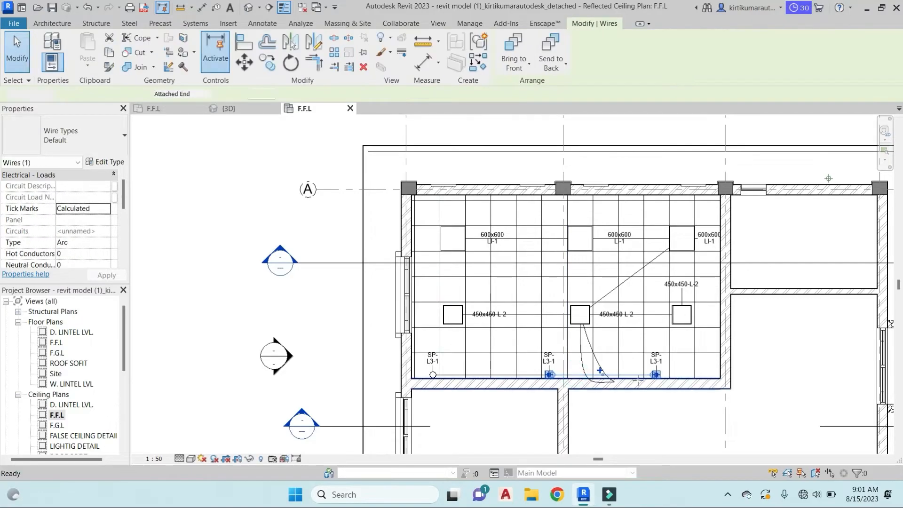
key("c")
key("s")
scroll(637, 383, "up", 4)
left_click(710, 352)
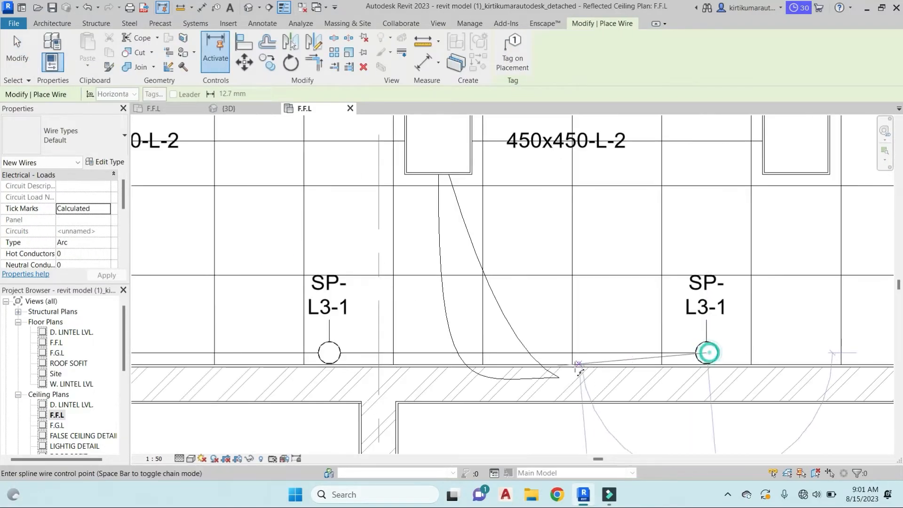
left_click(555, 377)
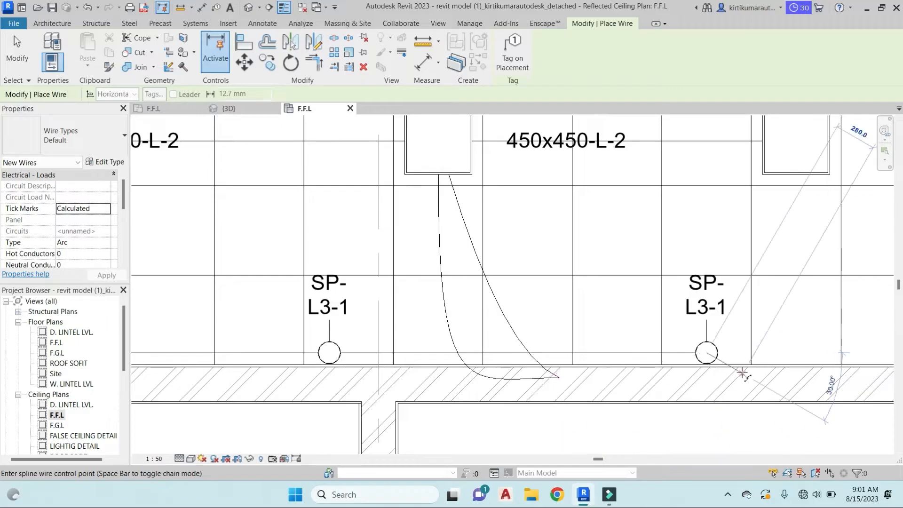
scroll(541, 310, "down", 3)
left_click(504, 228)
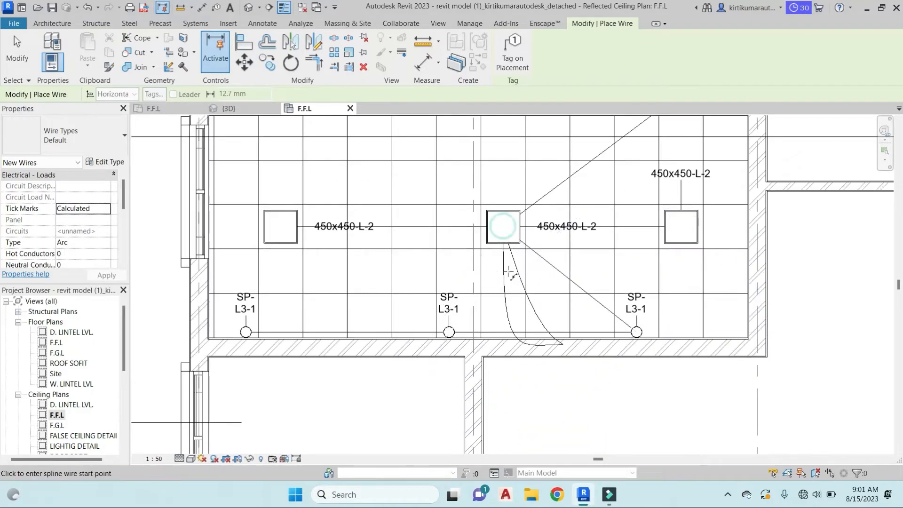
left_click(449, 332)
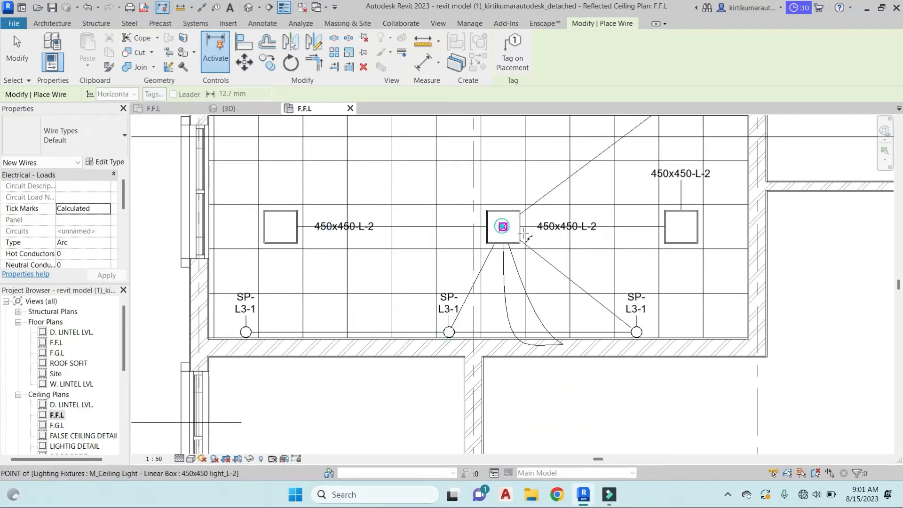
Draw another straight spline wire from the middle 450x450 light to the end of the curved wires at the lower wall.
left_click(497, 230)
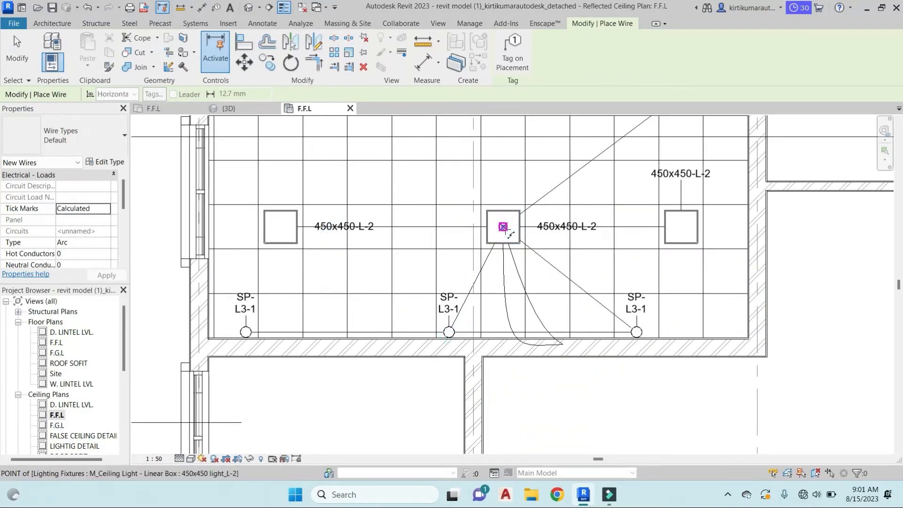
right_click(561, 346)
left_click(594, 176)
scroll(565, 348, "up", 3)
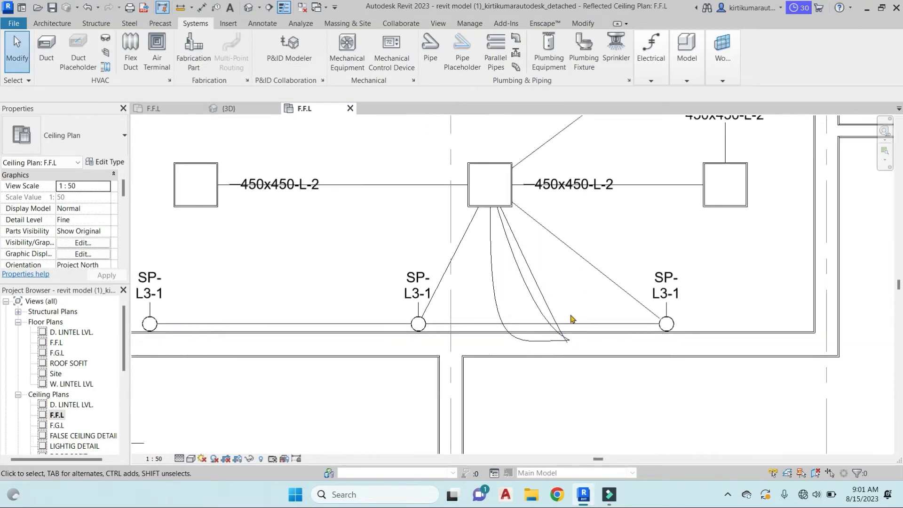
scroll(572, 314, "down", 2)
scroll(573, 314, "down", 3)
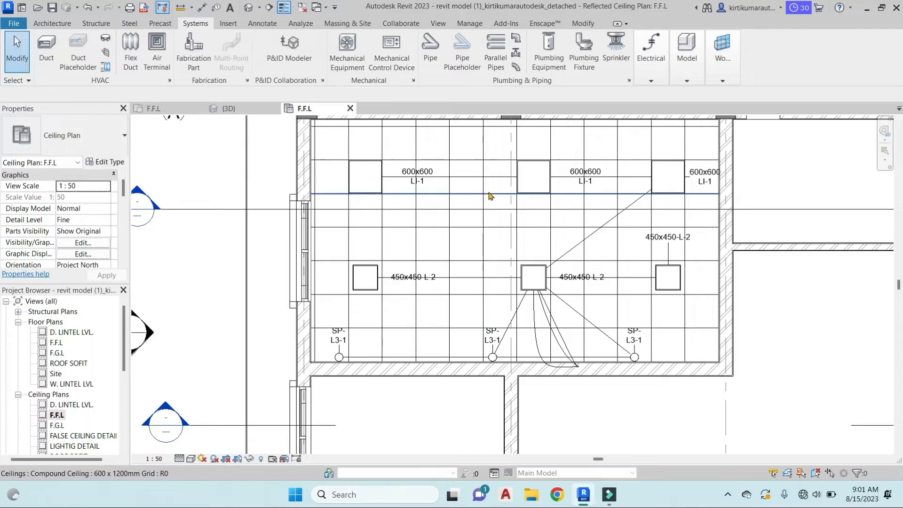
left_click(95, 23)
left_click(52, 23)
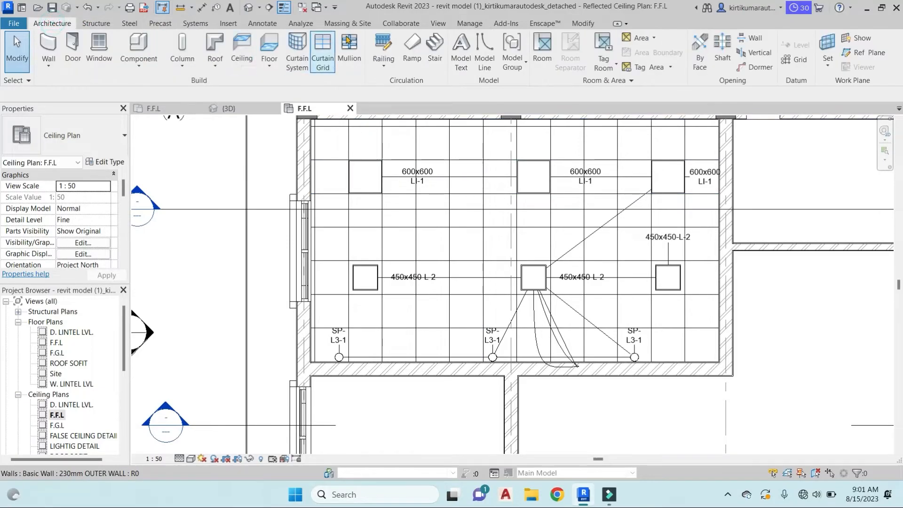
left_click(261, 22)
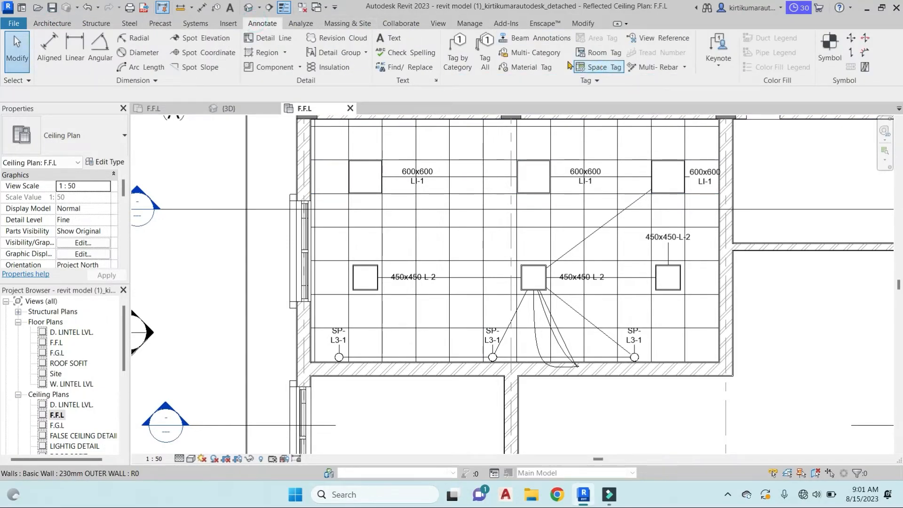
left_click(458, 52)
left_click(529, 187)
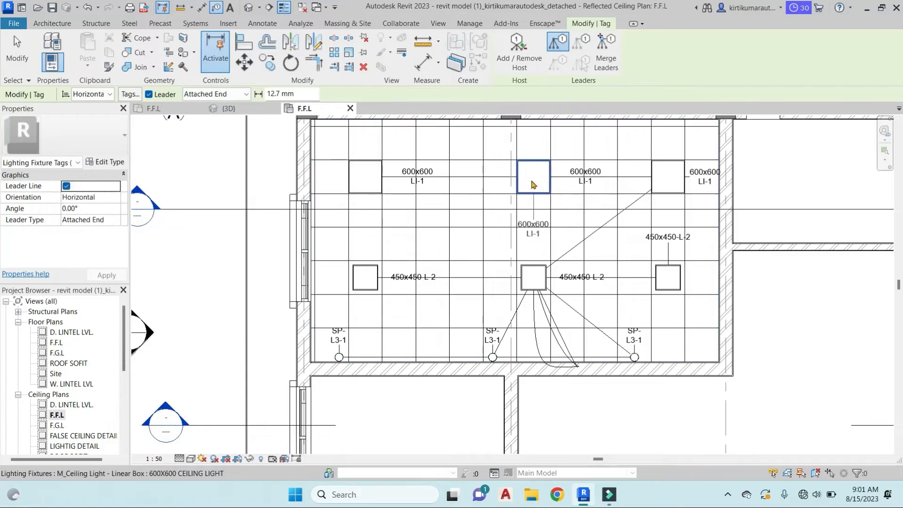
key("Escape")
left_click(602, 230)
key("Escape")
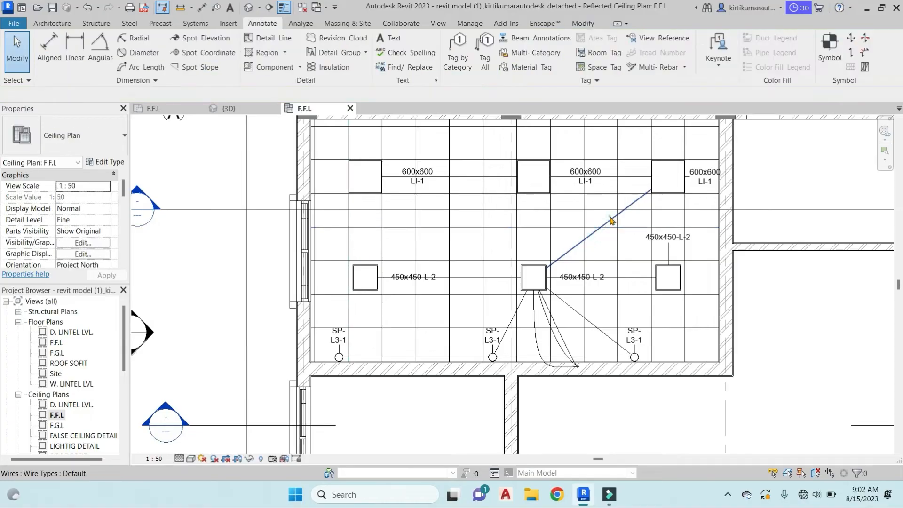
Assign the two upper-row wires and the diagonal wire a new wire type duplicated from Default and named 2MM WIRE.
left_click(610, 219)
left_click(609, 177)
left_click(604, 177)
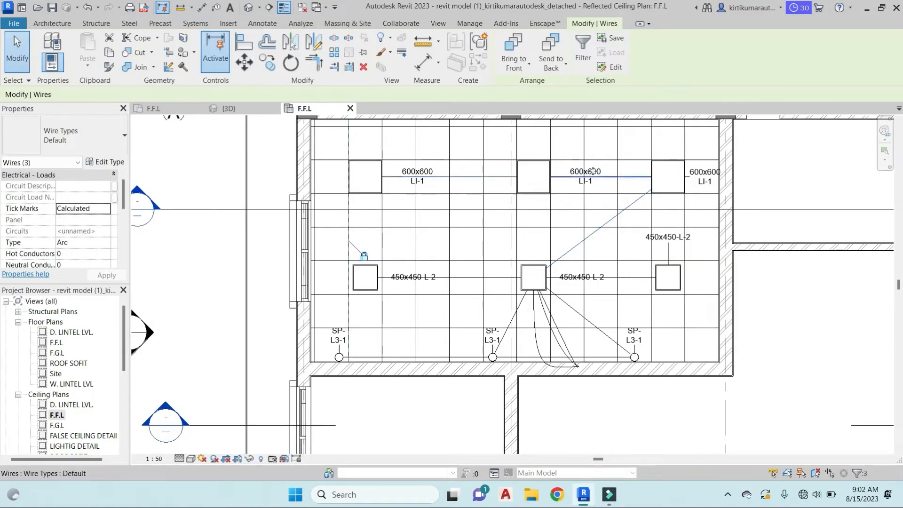
left_click(612, 219)
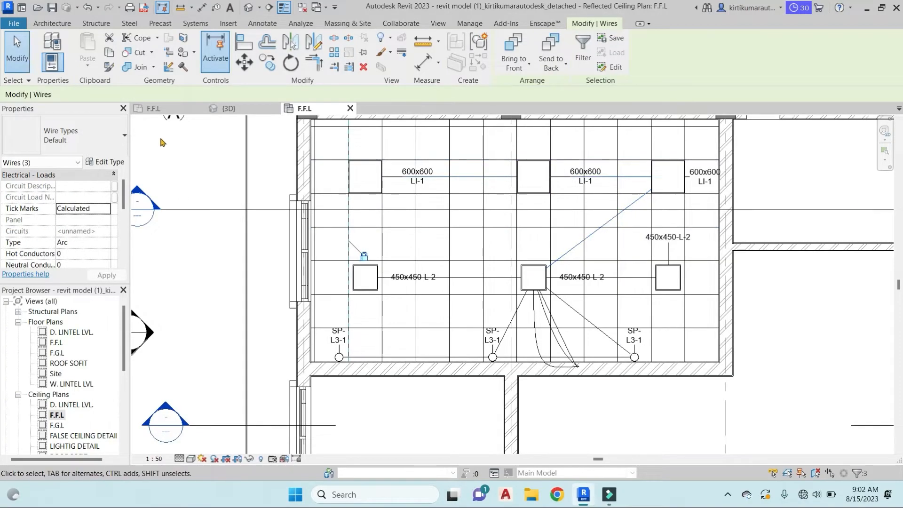
left_click(111, 162)
left_click(527, 86)
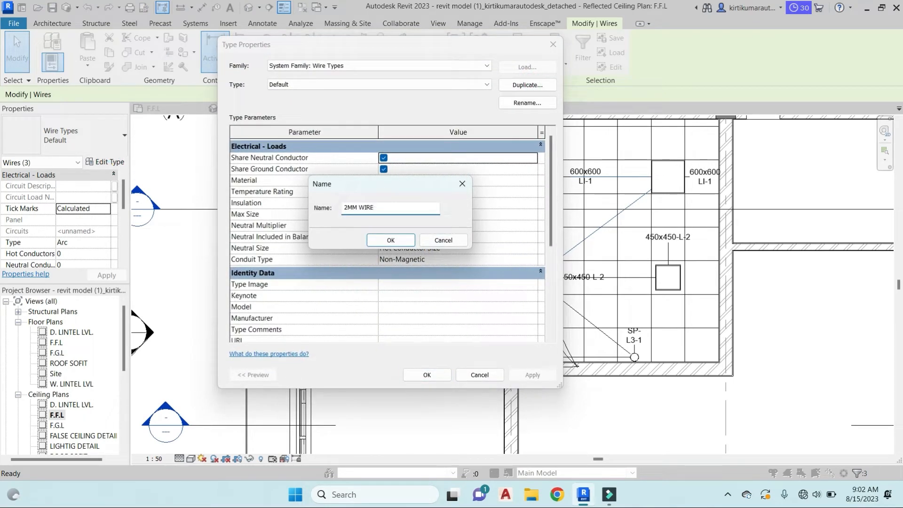
left_click(390, 240)
scroll(453, 267, "down", 5)
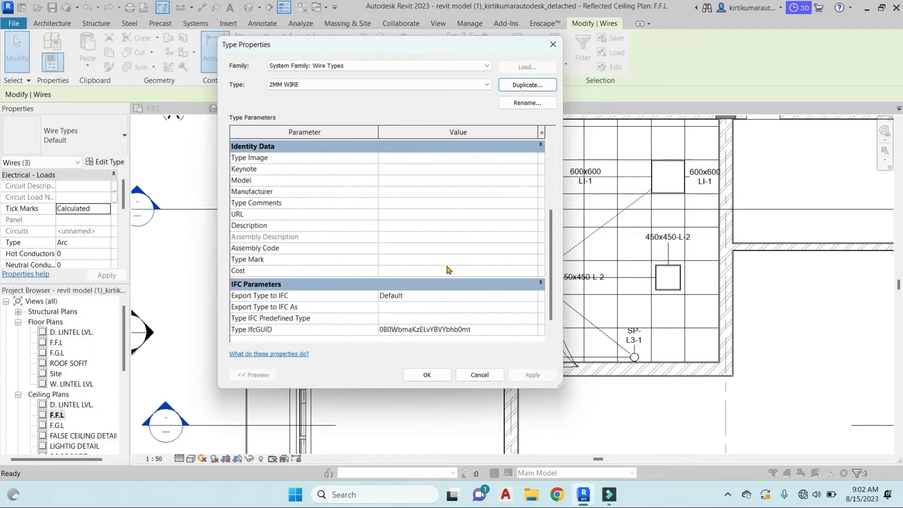
left_click(426, 375)
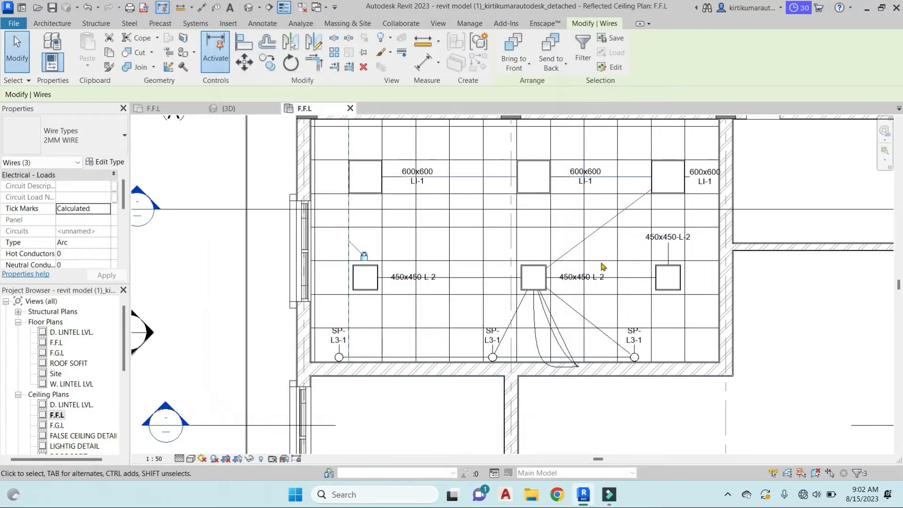
key("Escape")
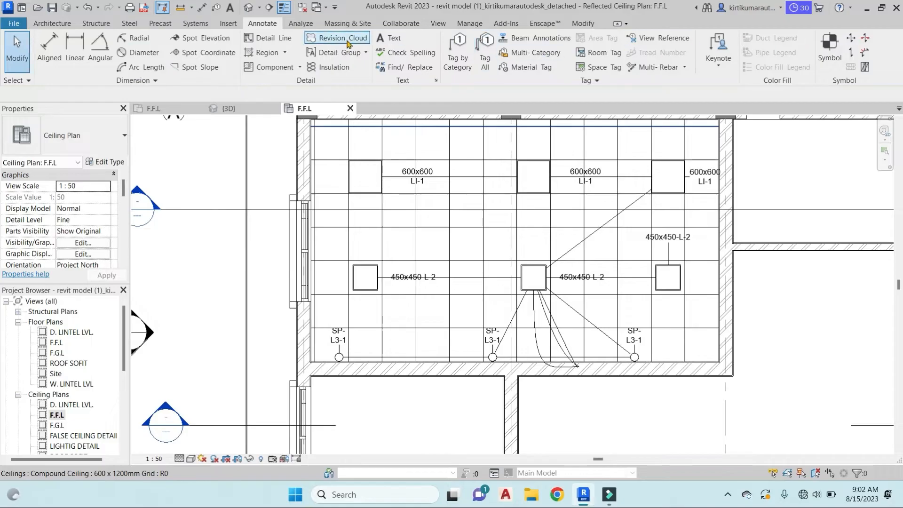
Tag the diagonal wire near the upper right 600x600 light and open the wire tag's family for editing.
left_click(610, 151)
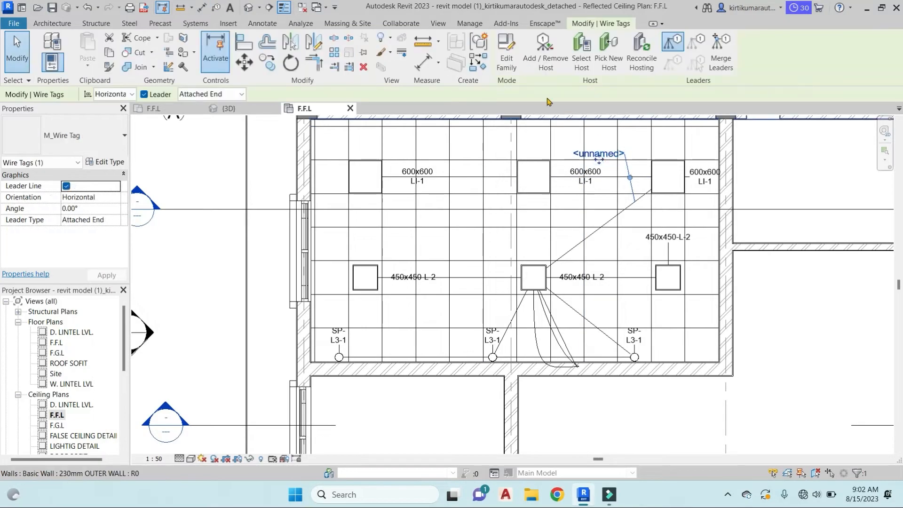
left_click(508, 49)
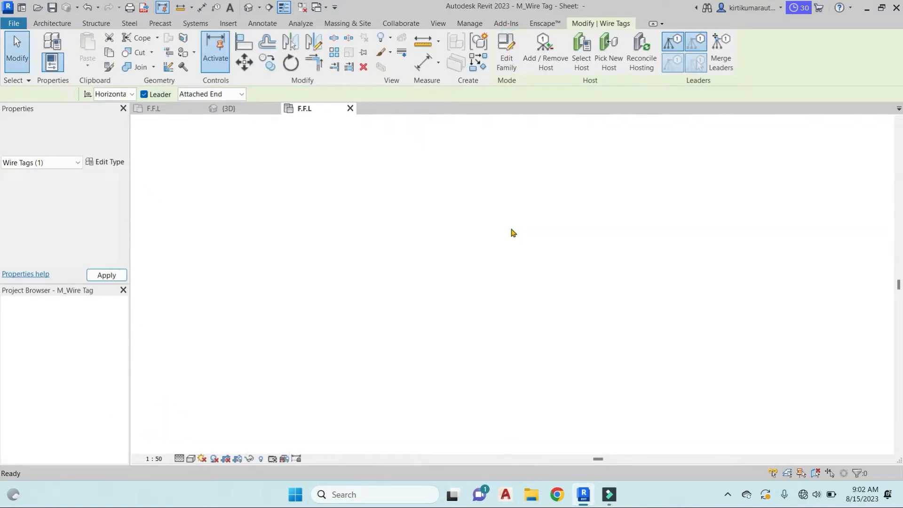
Replace Circuits with Type Mark in the wire tag's label and load the family into the project, overwriting the existing version.
left_click(504, 293)
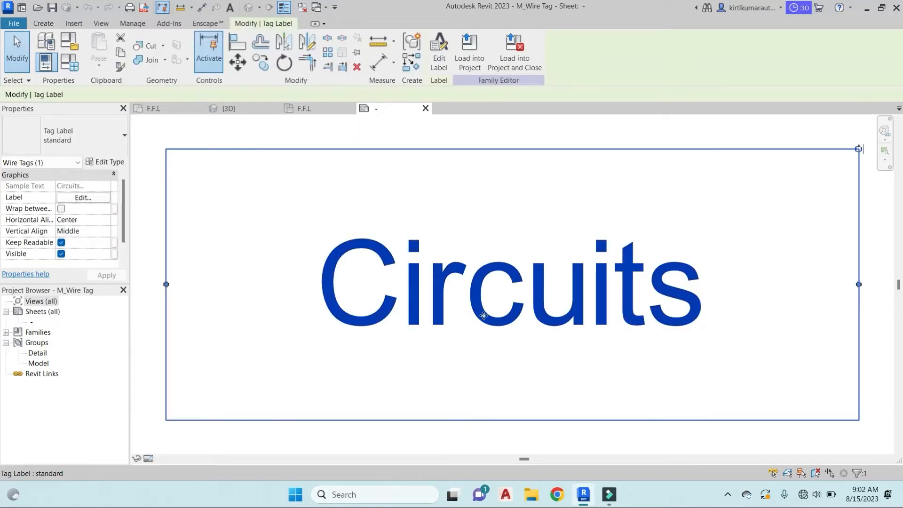
scroll(548, 286, "down", 2)
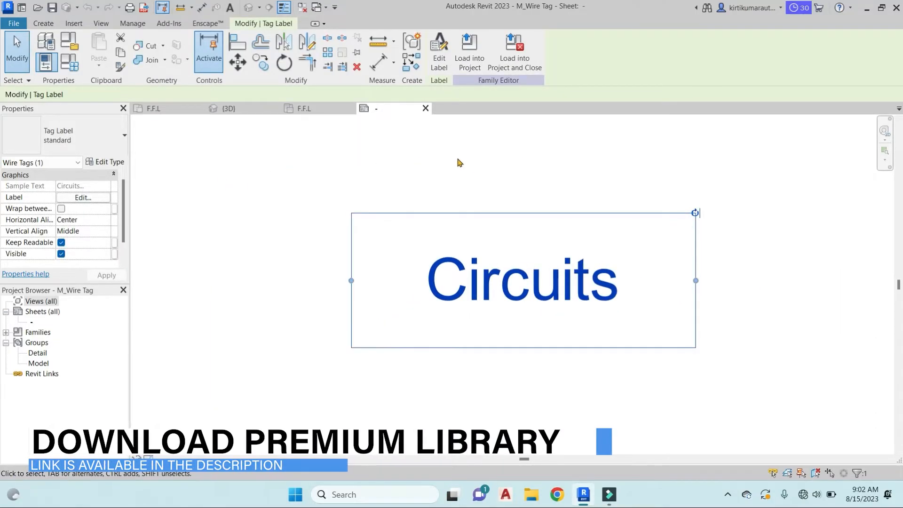
left_click(441, 51)
scroll(294, 329, "down", 3)
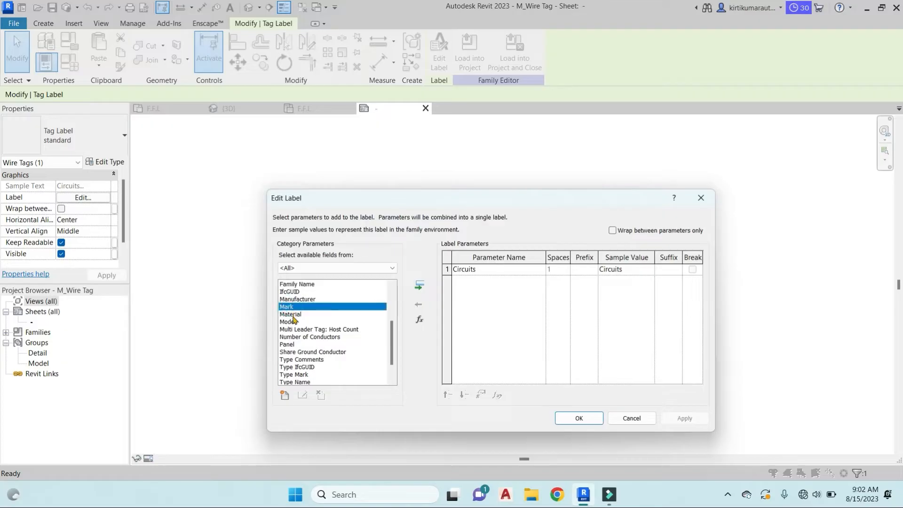
scroll(290, 341, "down", 1)
left_click(295, 352)
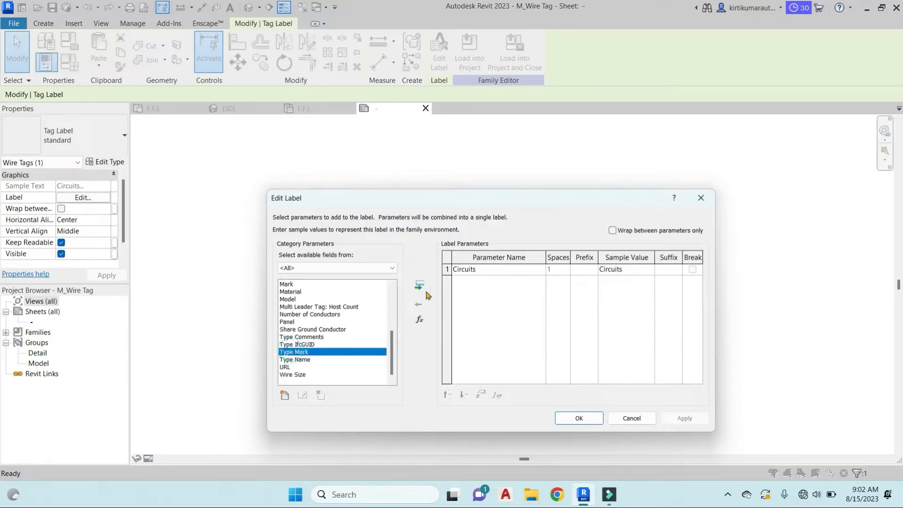
left_click(420, 286)
left_click(447, 269)
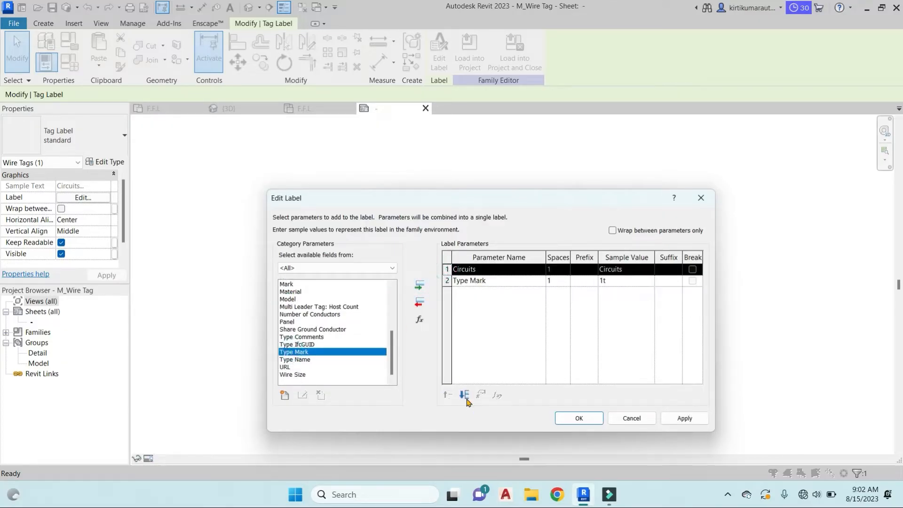
left_click(420, 305)
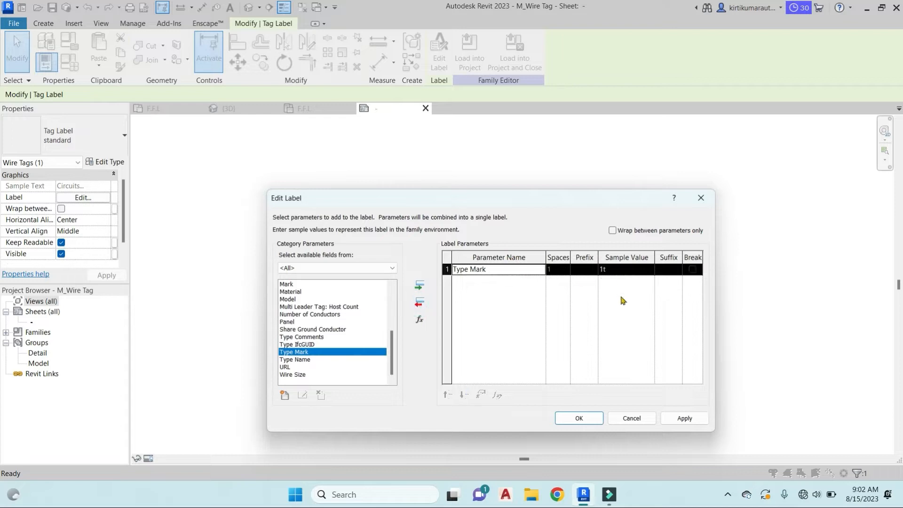
left_click(579, 418)
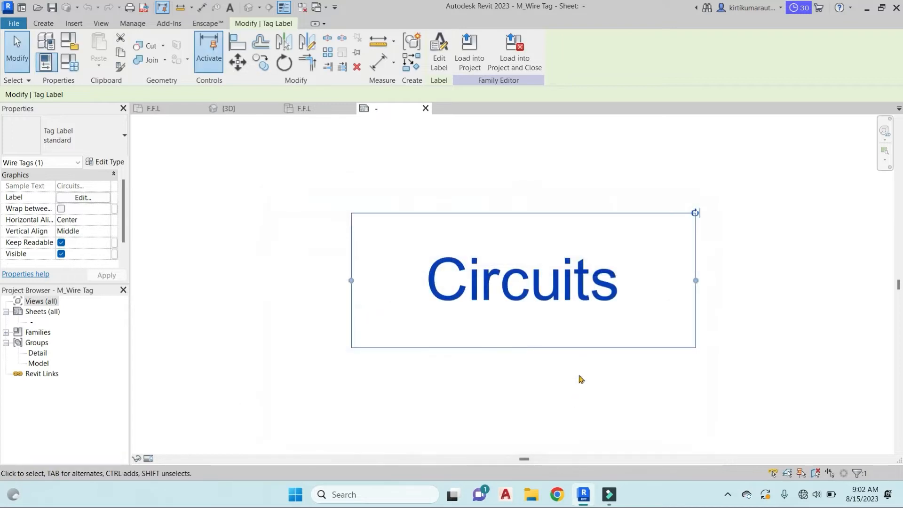
left_click(480, 60)
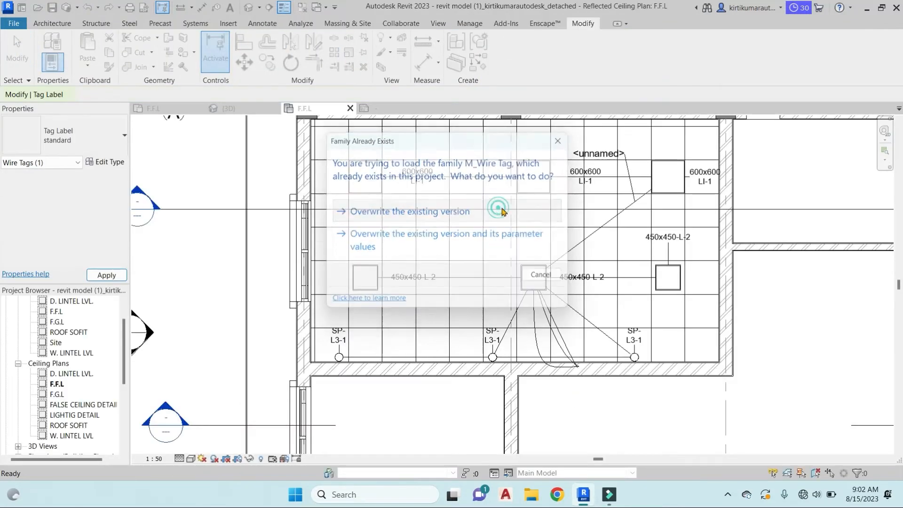
left_click(498, 211)
Set the Type Mark of the diagonal and upper-row wires' 2MM WIRE type to 2MM WIRE COPPER.
scroll(640, 254, "up", 3)
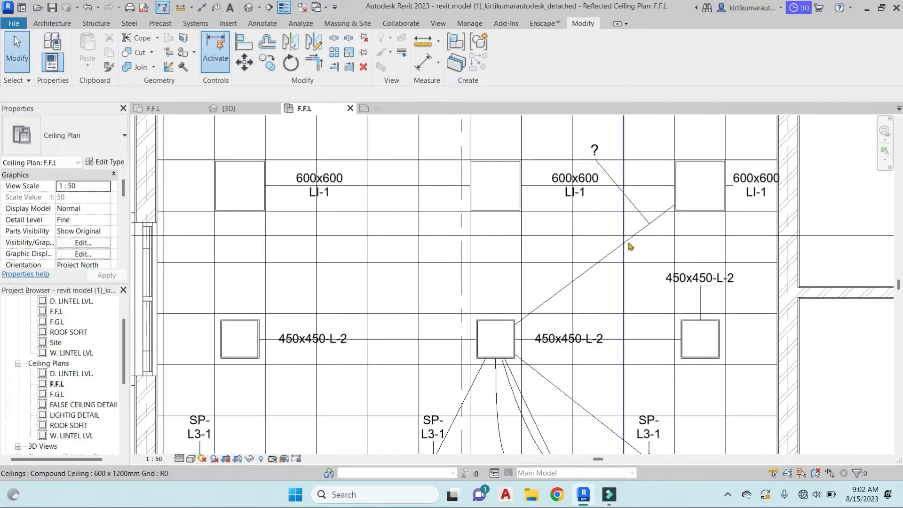
left_click(633, 237)
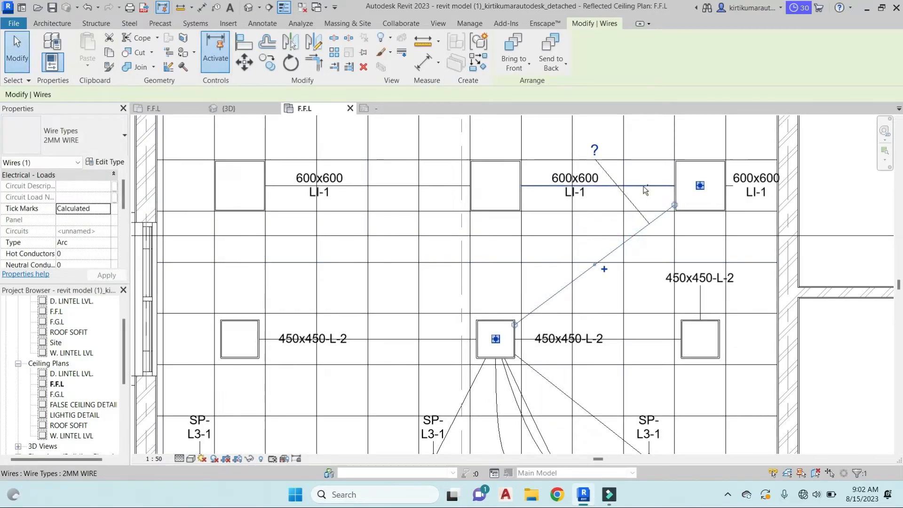
left_click(104, 162)
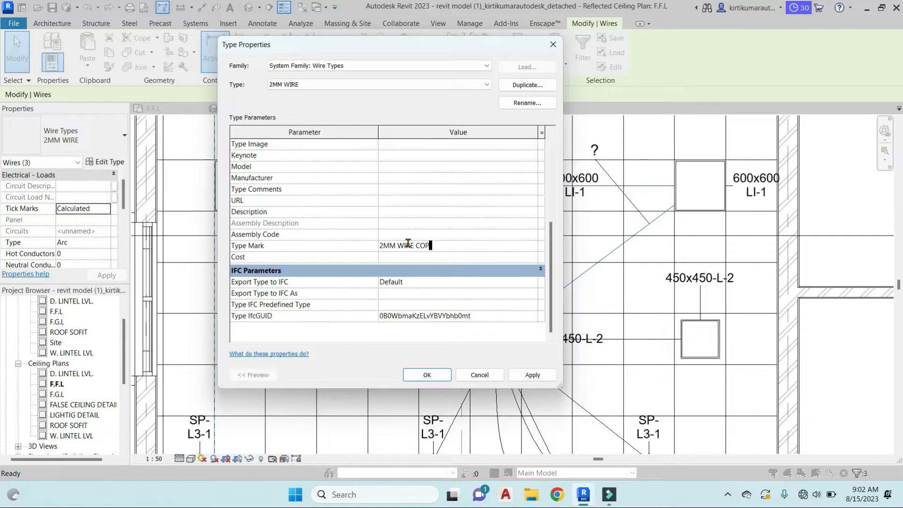
left_click(428, 375)
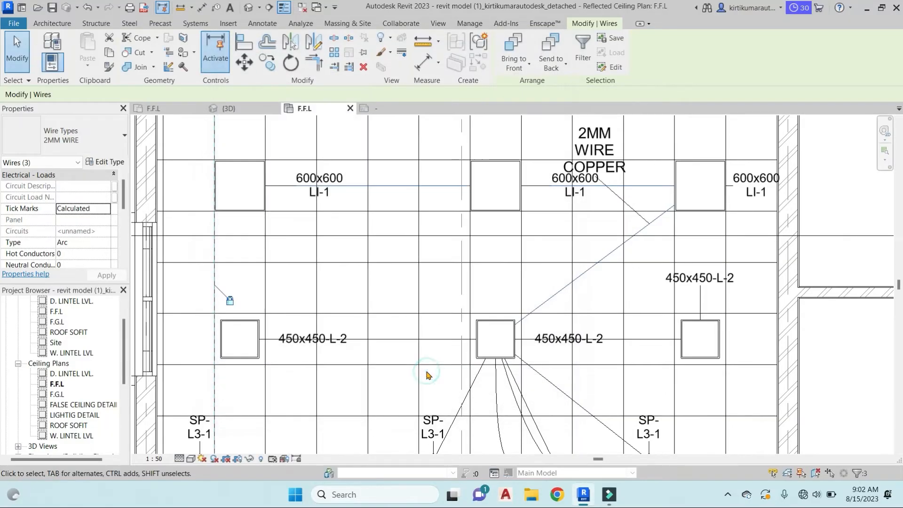
key("Escape")
Move the diagonal wire's tag below the wire, into the space beside the upper 450x450-L-2 light tag.
middle_click_drag(659, 154, 643, 239)
left_click(580, 212)
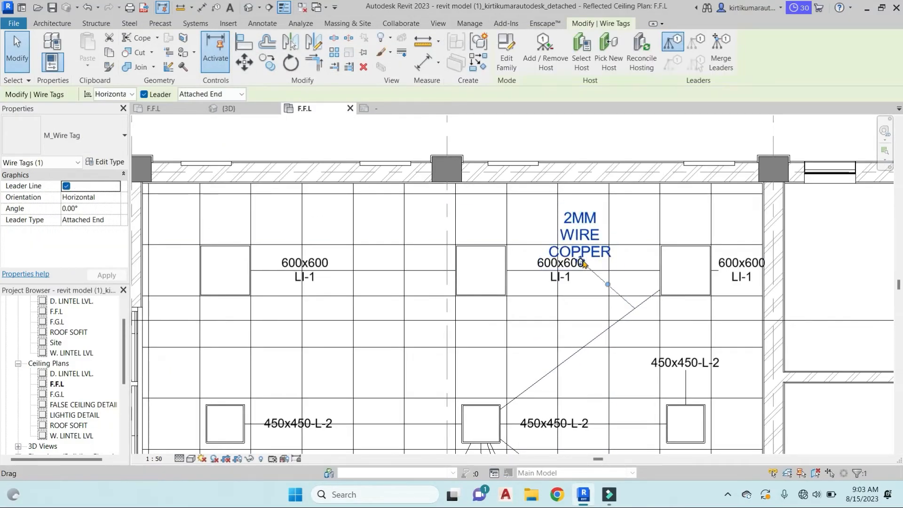
left_click_drag(602, 347, 616, 385)
scroll(627, 329, "up", 3)
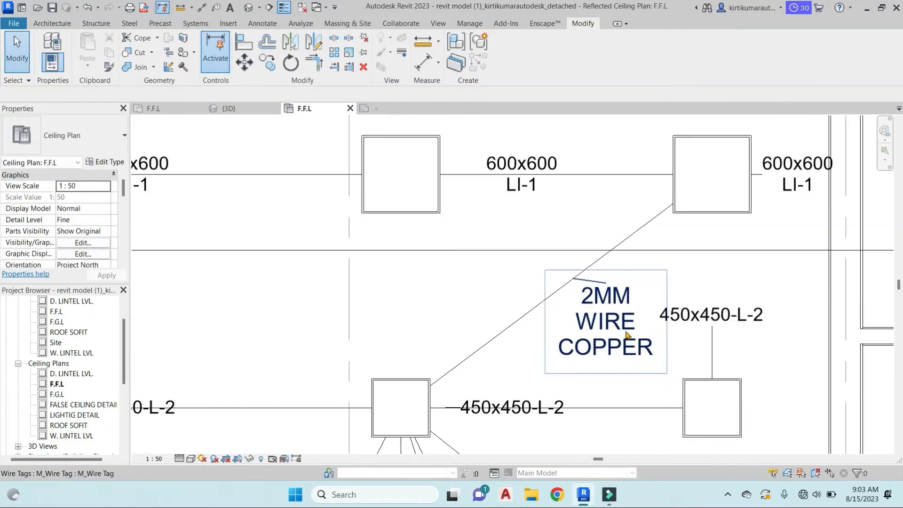
left_click(627, 329)
middle_click_drag(626, 329, 550, 288)
Check the label's text size in the 450x450-L-2 light tag's family and return to the ceiling plan.
left_click(642, 275)
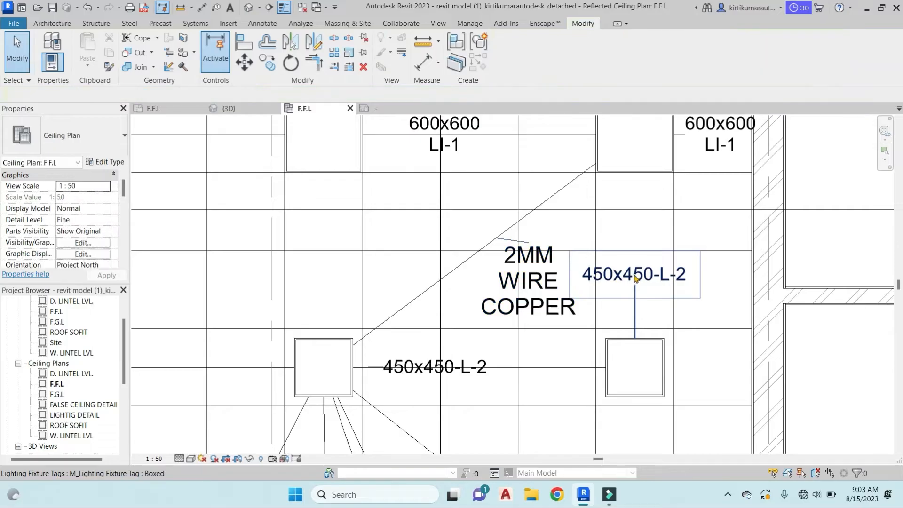
left_click(607, 309)
left_click(106, 162)
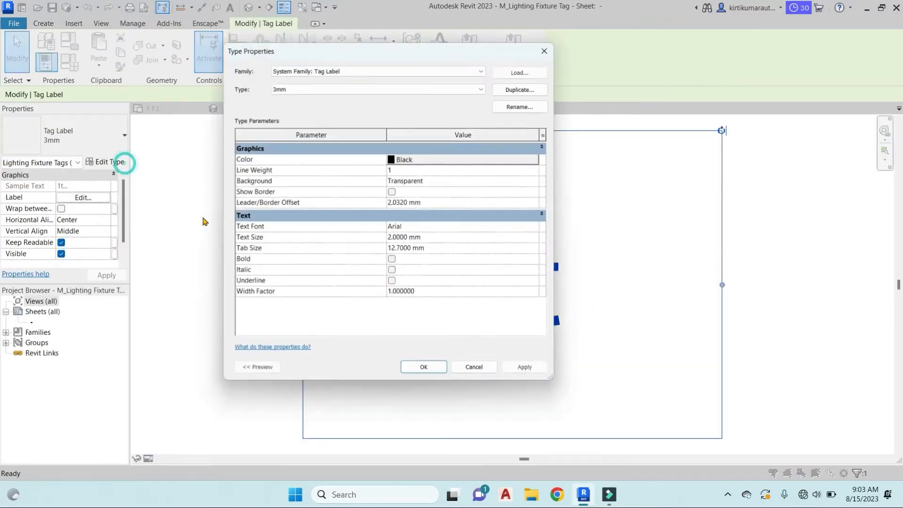
key("Escape")
key("Escape")
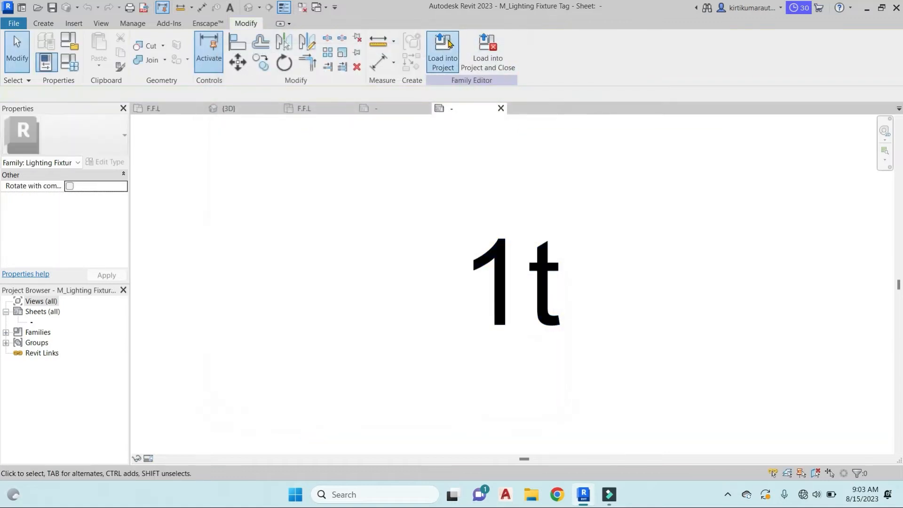
left_click(442, 54)
left_click(423, 333)
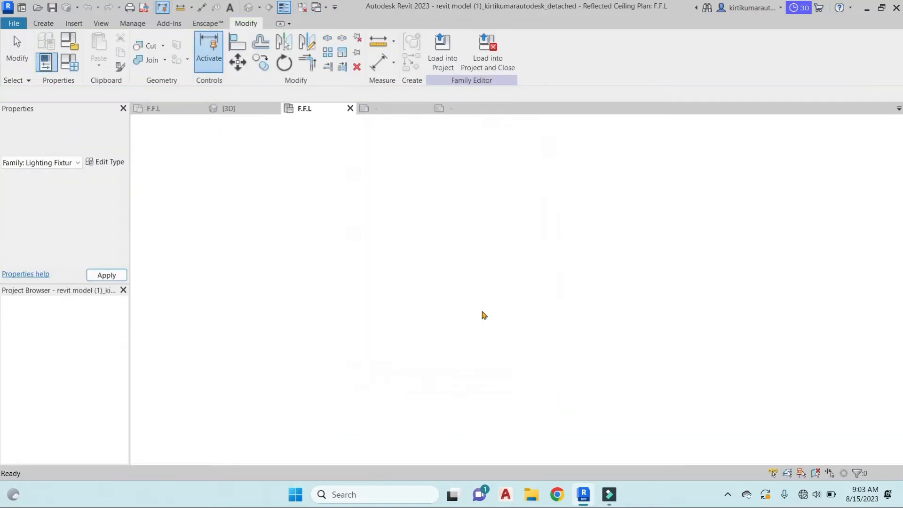
Set the wire tag label's text size to 2 mm and load the family into the project, overwriting the existing version.
left_click(534, 262)
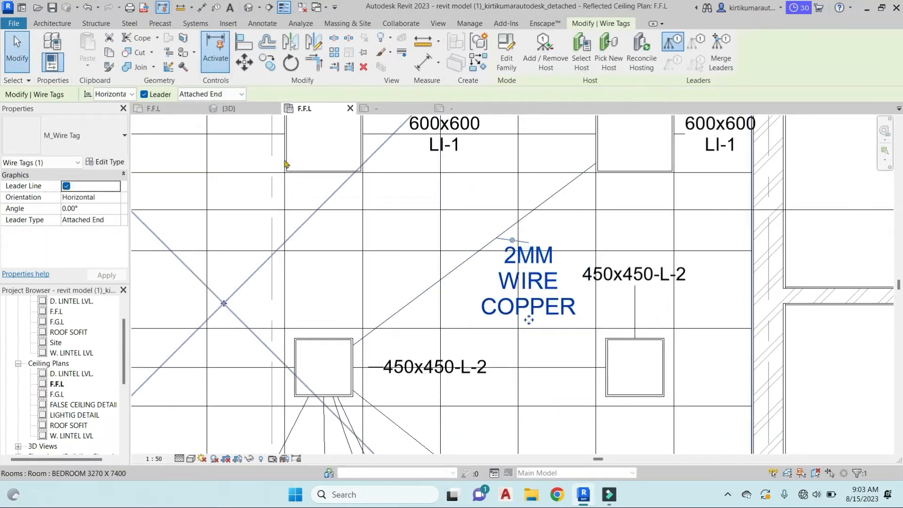
left_click(107, 162)
key("Escape")
left_click(506, 58)
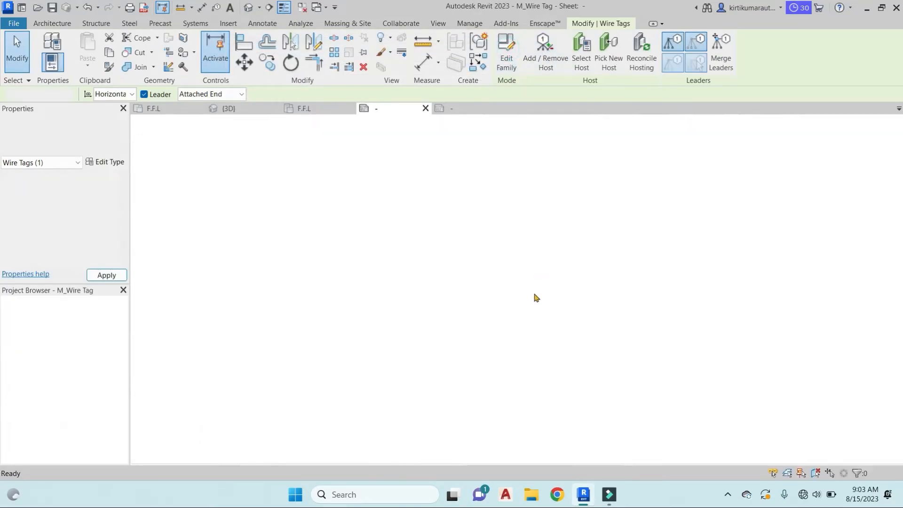
left_click(527, 286)
left_click(108, 161)
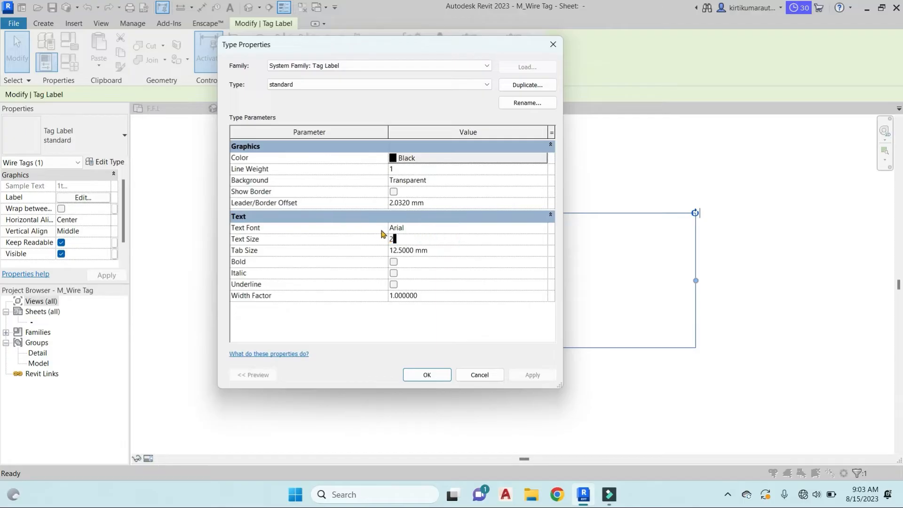
left_click(427, 375)
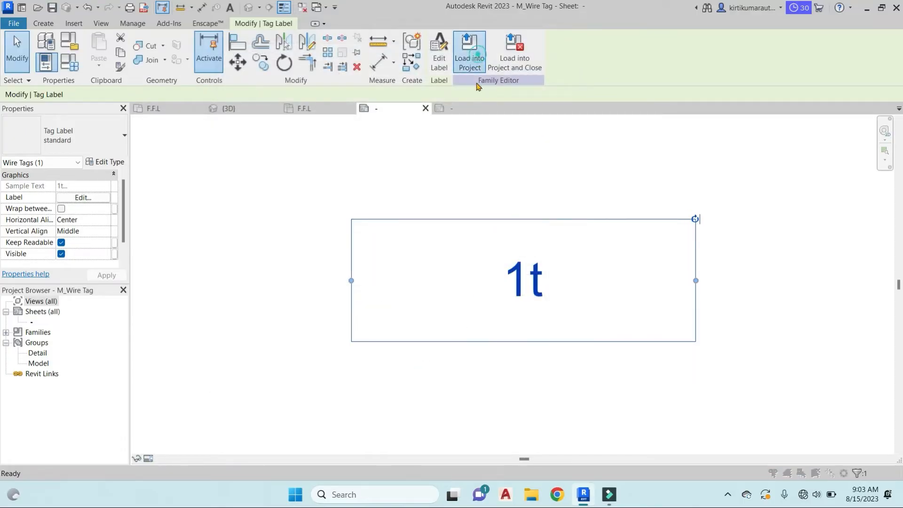
left_click(470, 56)
left_click(419, 332)
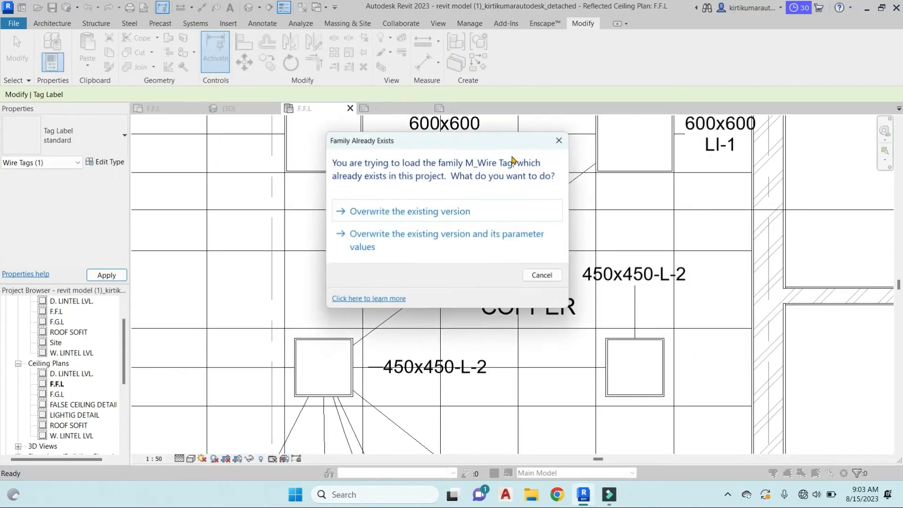
left_click(501, 207)
Set the Type Mark of the middle and lower row wires' Default type to 1.5 MM WIRE.
scroll(514, 299, "down", 2)
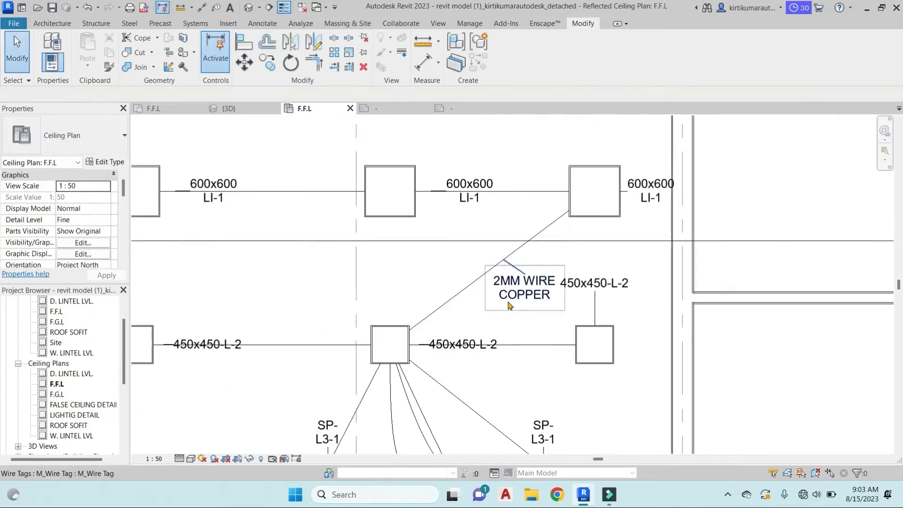
middle_click_drag(513, 305, 654, 223)
left_click(642, 247)
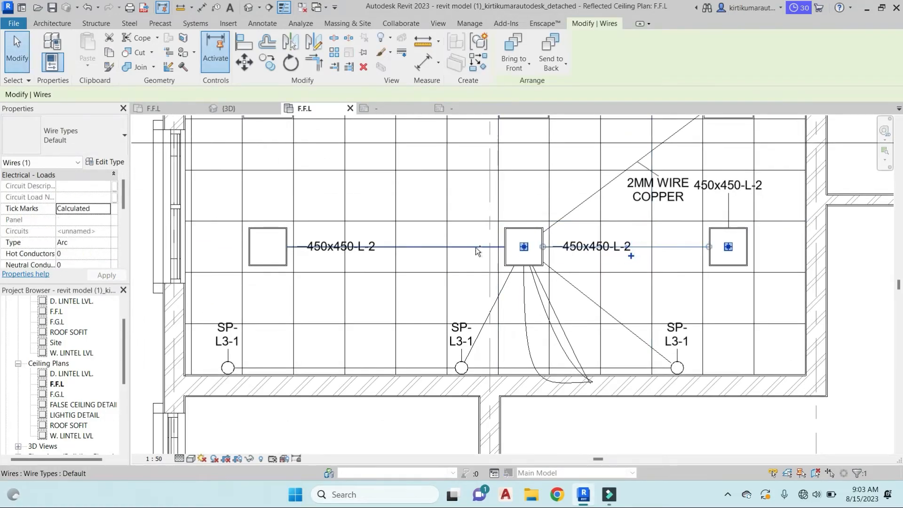
left_click(476, 246, "ctrl")
left_click(421, 368, "ctrl")
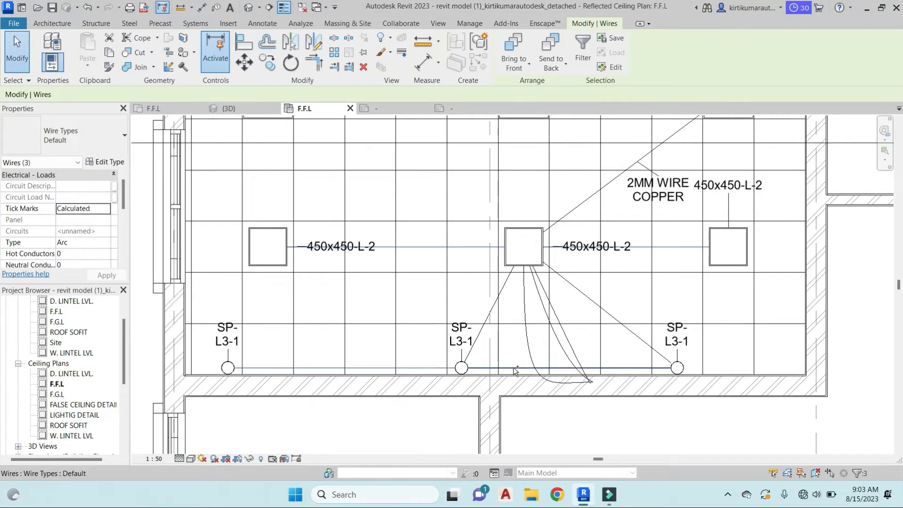
key("Escape")
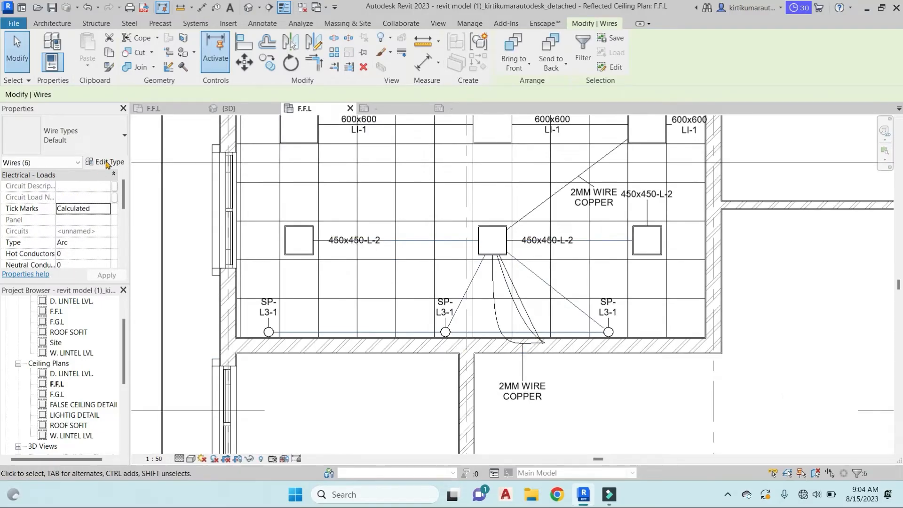
left_click(107, 161)
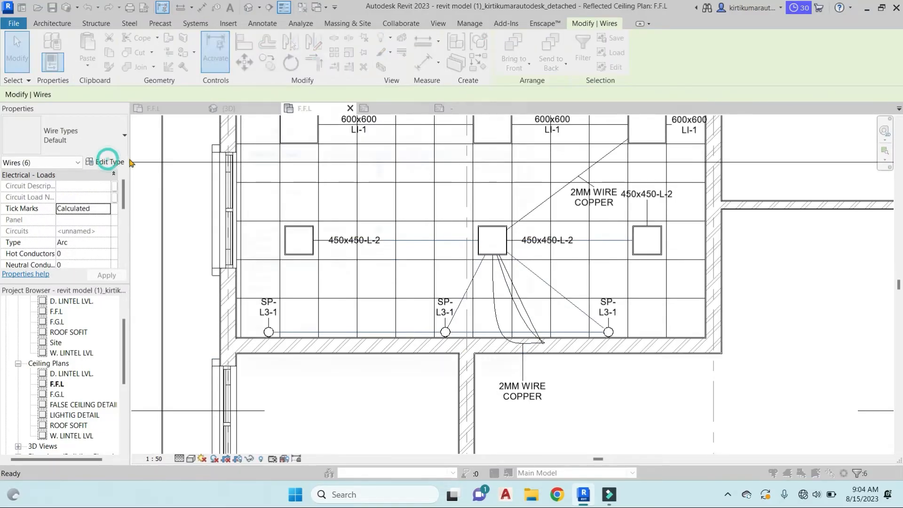
scroll(410, 261, "down", 1)
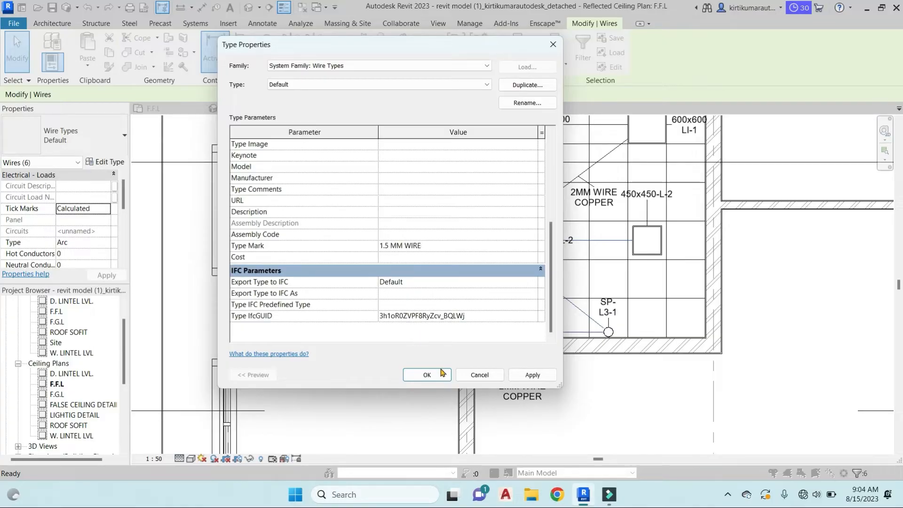
left_click(427, 374)
Tag the 1.5 MM WIRE at the lower right spot light, placing the tag below the wall with its leader reaching the light.
left_click(548, 397)
left_click(545, 393)
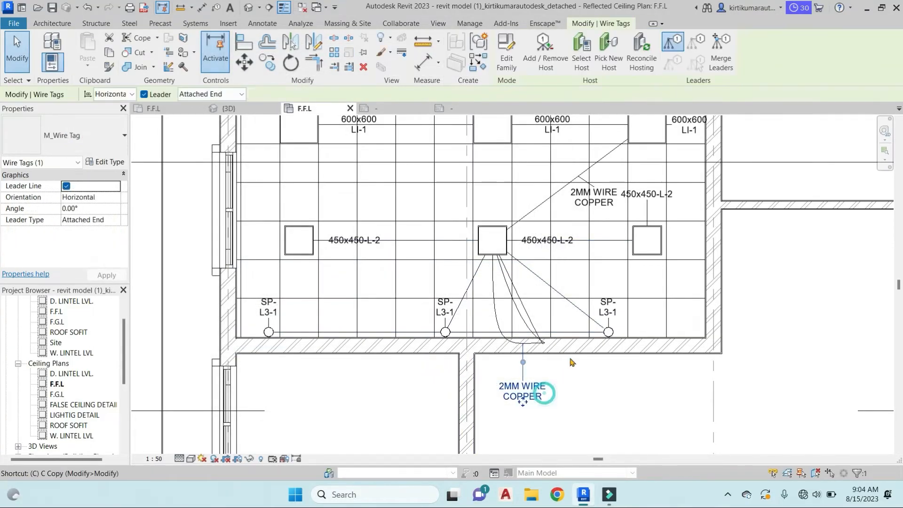
key("t")
key("g")
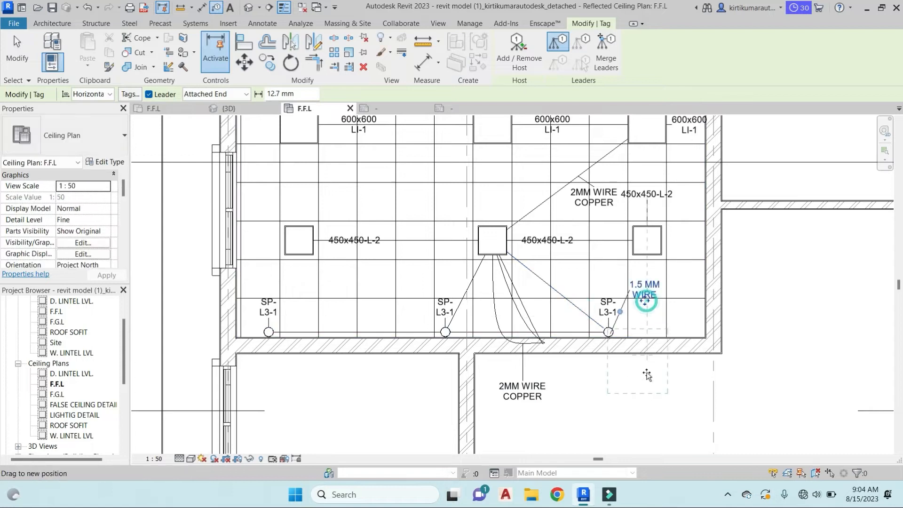
left_click_drag(646, 386, 648, 391)
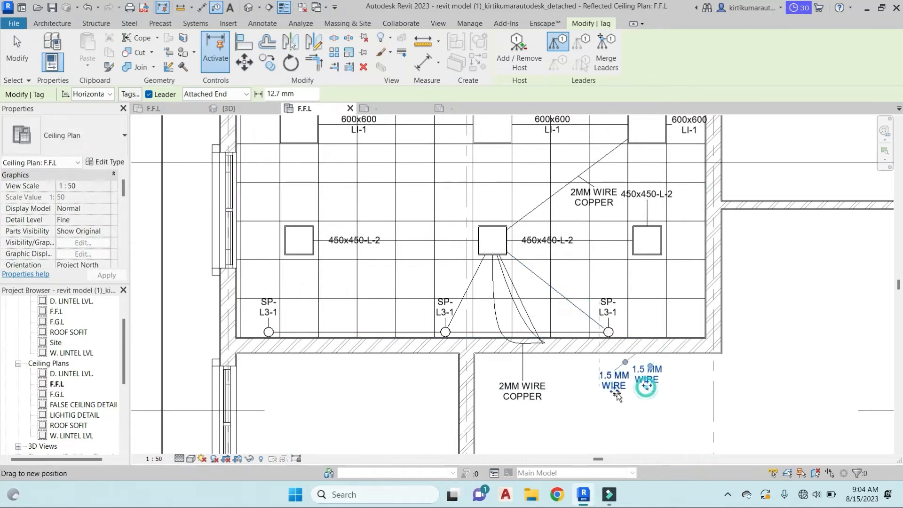
left_click_drag(648, 385, 615, 402)
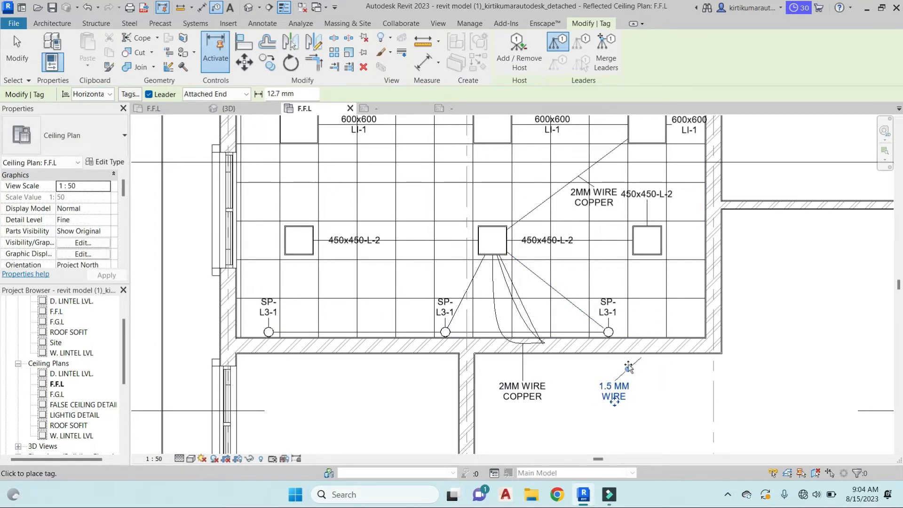
left_click_drag(628, 369, 604, 328)
key("Escape")
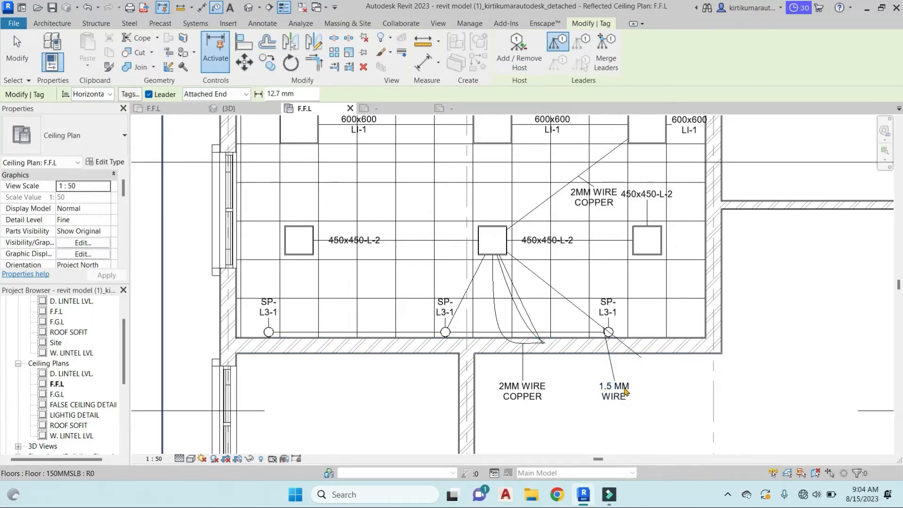
key("Escape")
Tag the lower-row wire between the left and middle spot lights and place the 1.5 MM WIRE tag just above it.
left_click(618, 394)
key("c")
key("s")
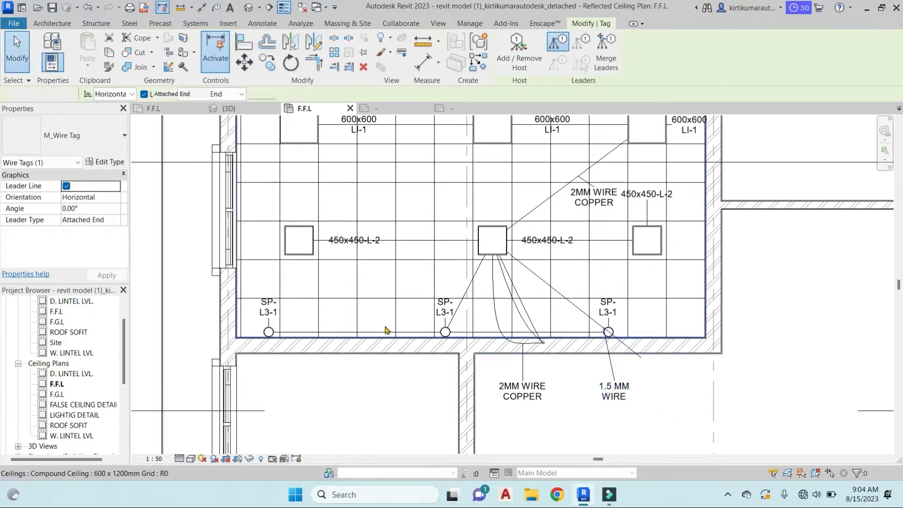
left_click(380, 334)
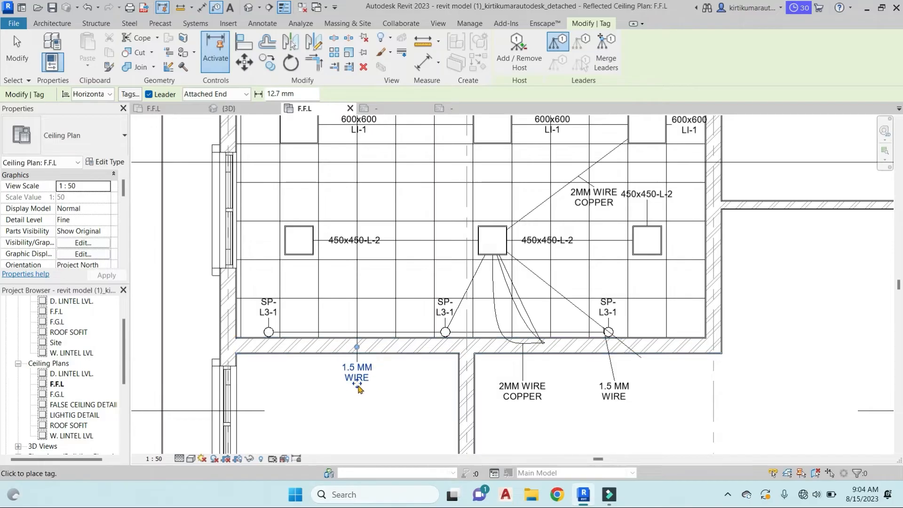
left_click(357, 382)
left_click_drag(374, 318, 373, 338)
key("Escape")
left_click(377, 314)
scroll(374, 313, "up", 3)
key("Escape")
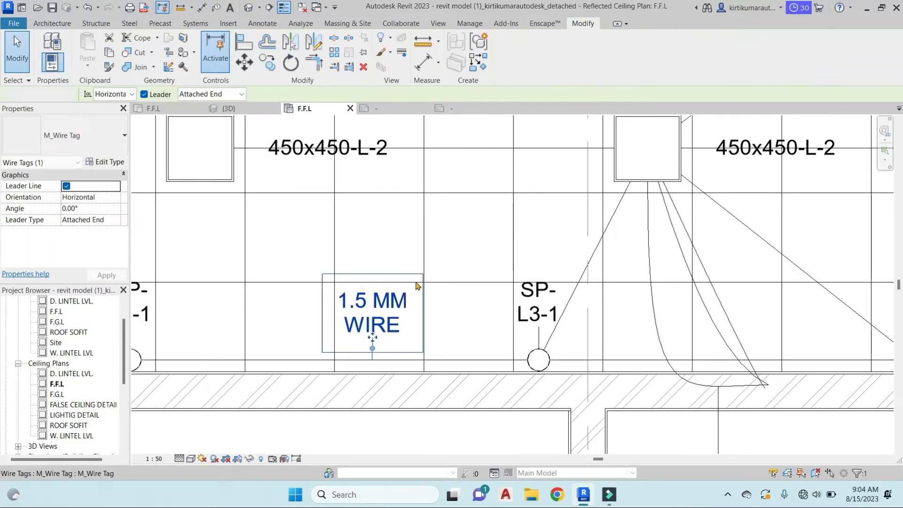
Try to create a perspective camera view from the F.F.L ceiling plan.
scroll(429, 267, "down", 3)
scroll(429, 271, "down", 5)
scroll(534, 253, "up", 1)
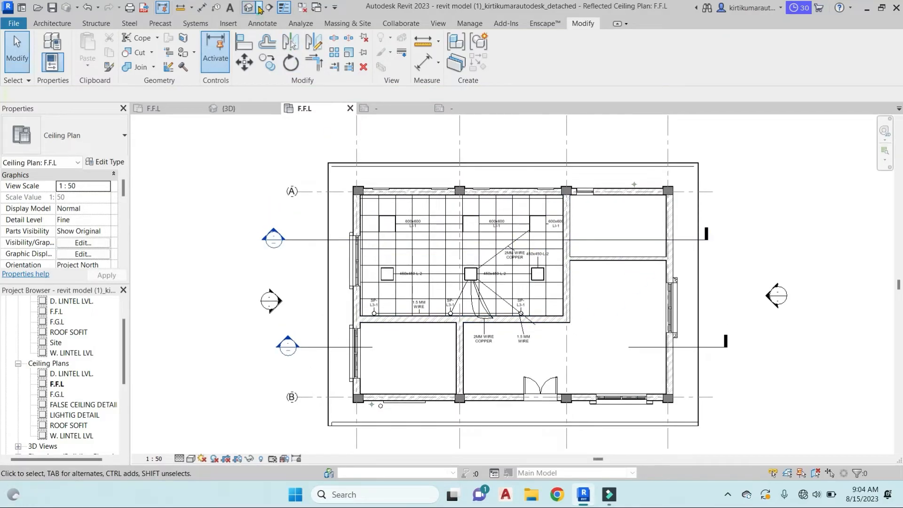
left_click(259, 9)
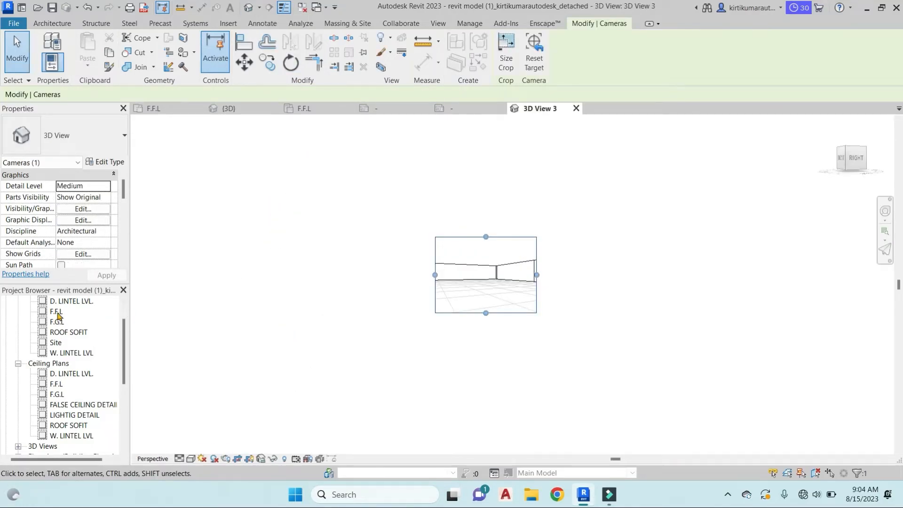
Open the F.F.L floor plan and create a camera view from door D4 looking across the bedroom toward the bed.
double_click(56, 311)
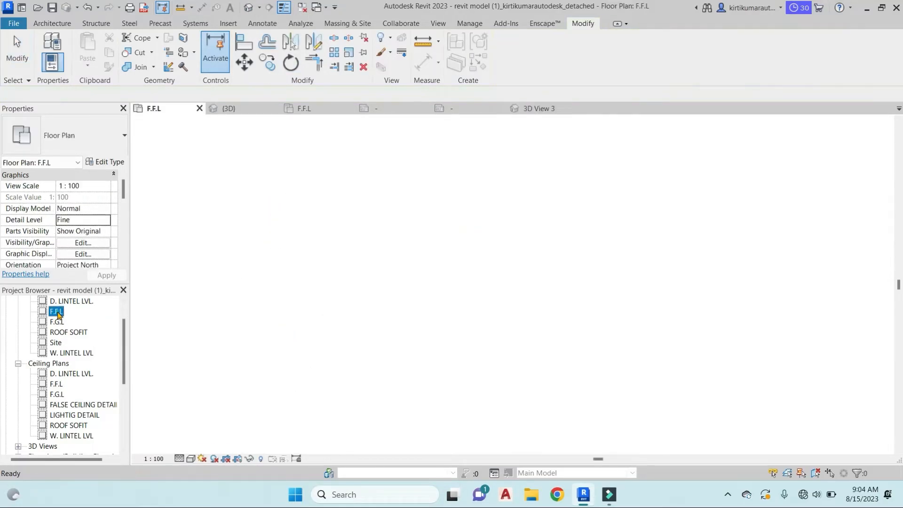
left_click(369, 249)
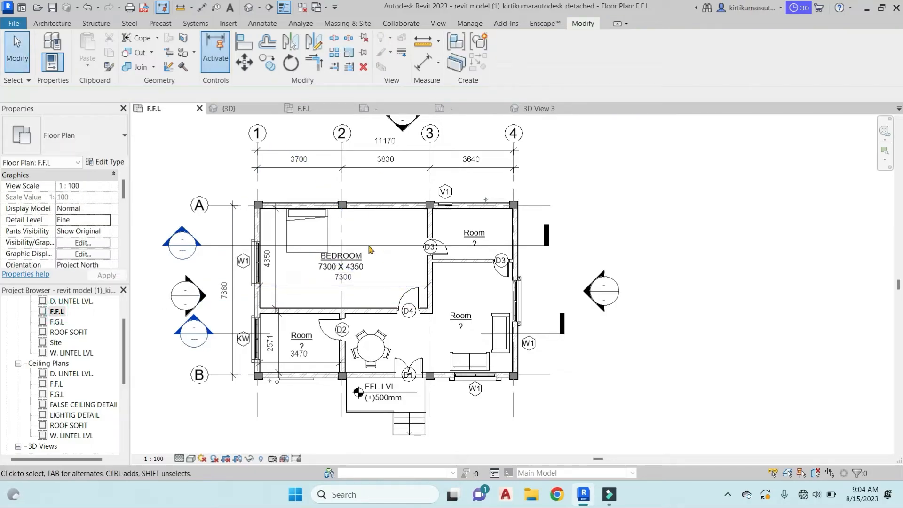
left_click(259, 7)
left_click(266, 35)
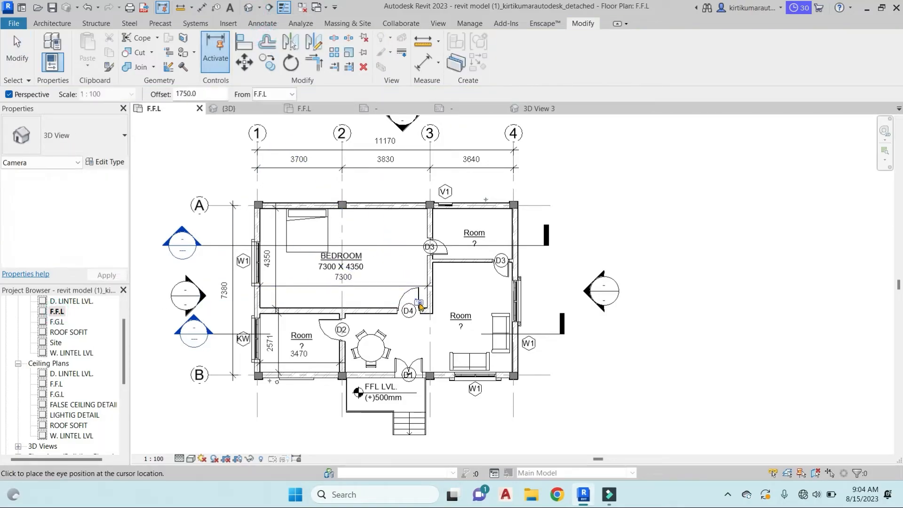
left_click(417, 301)
left_click(298, 239)
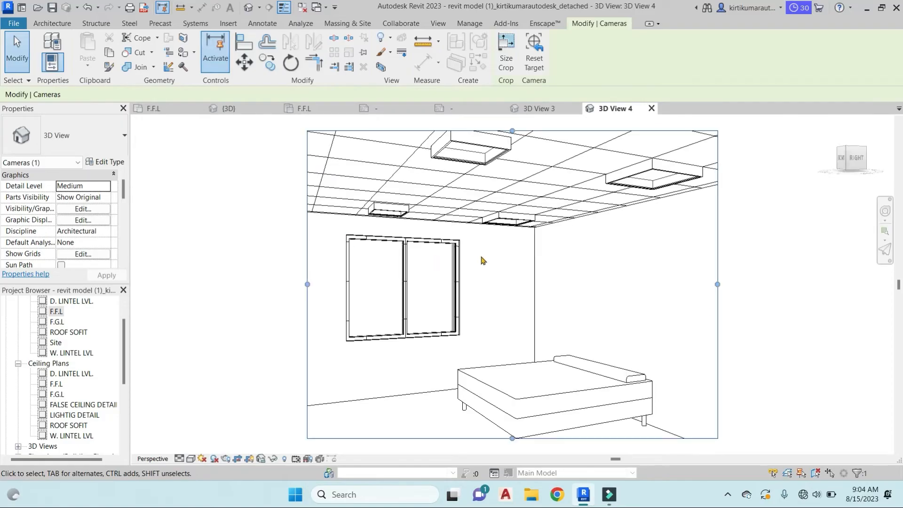
Enlarge the bedroom camera view's crop region on all four sides to show more ceiling, floor and side walls.
scroll(480, 256, "down", 3)
left_click_drag(405, 268, 343, 269)
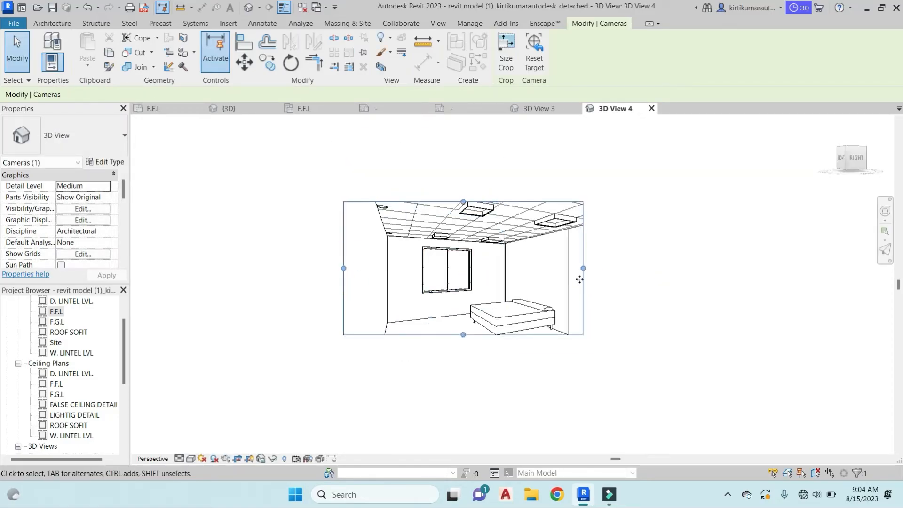
left_click_drag(583, 268, 651, 266)
left_click_drag(499, 201, 499, 166)
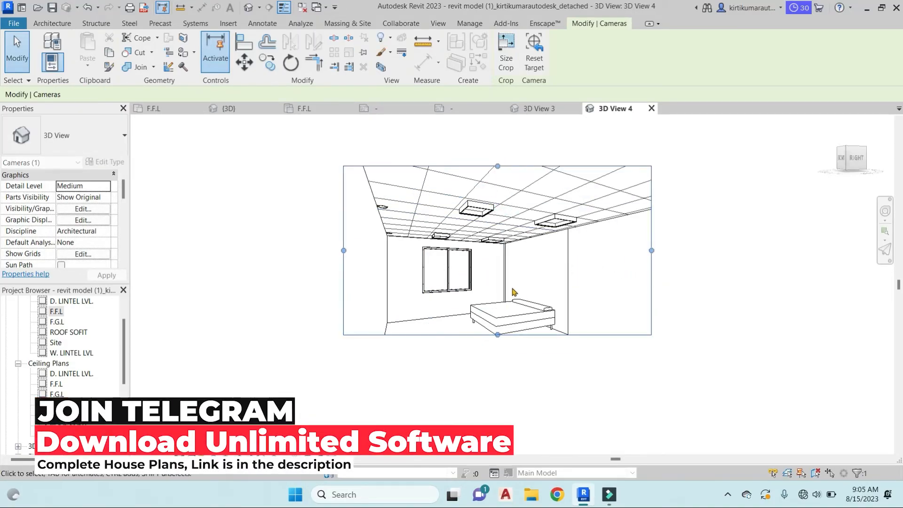
left_click_drag(497, 334, 497, 381)
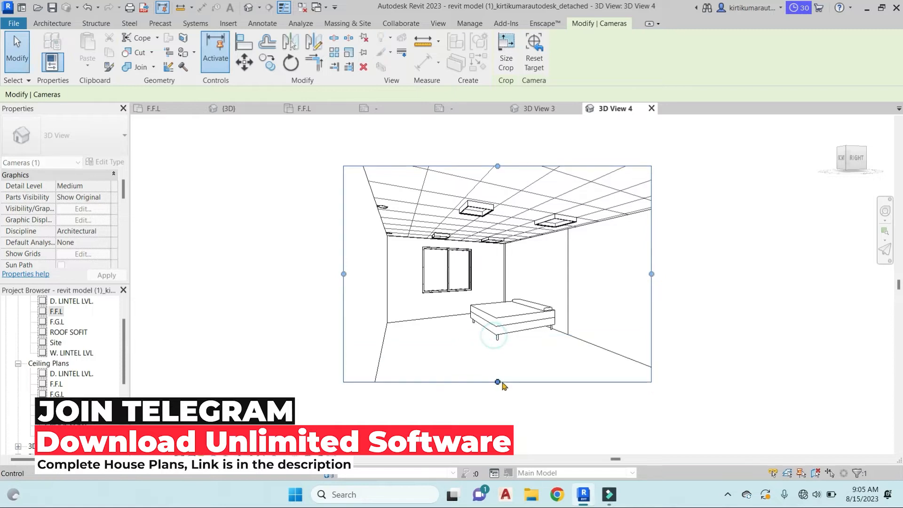
left_click(477, 211)
key("Escape")
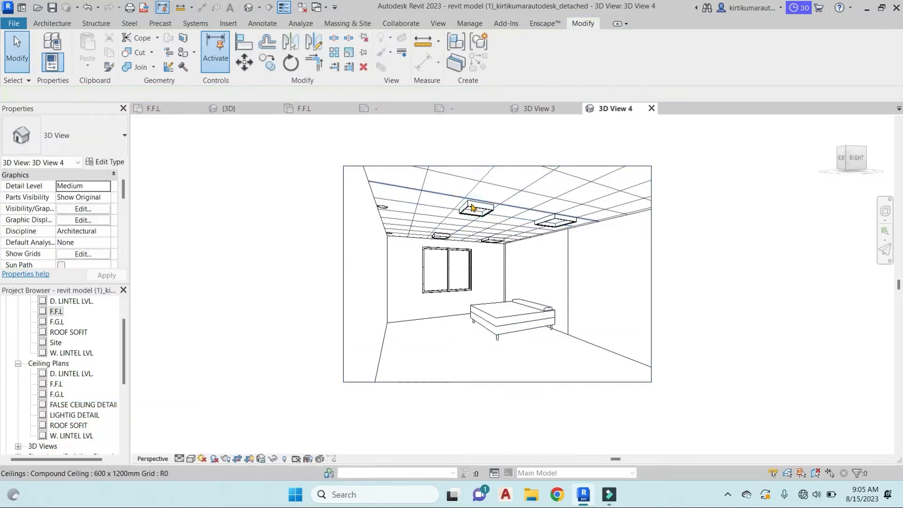
Render the bedroom camera view at High quality with the Interior: Artificial only lighting scheme.
scroll(596, 263, "up", 1)
mouse_move(595, 262)
middle_mouse_down()
mouse_move(594, 291)
mouse_move(596, 275)
middle_mouse_up()
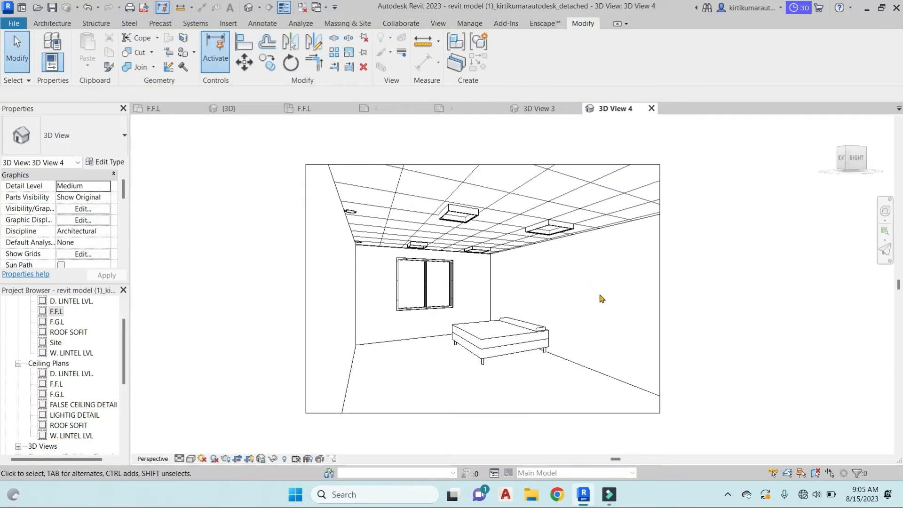
key("r")
key("r")
left_click(132, 63)
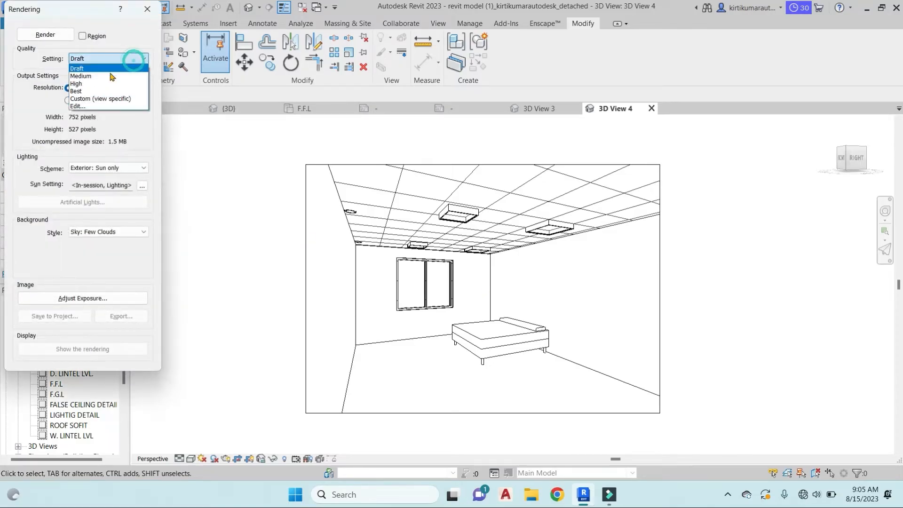
left_click(84, 76)
left_click(131, 169)
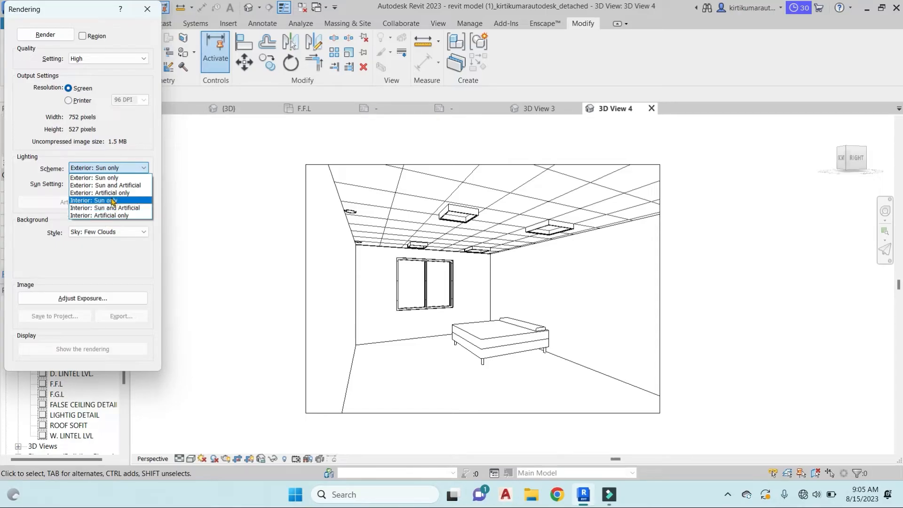
left_click(104, 215)
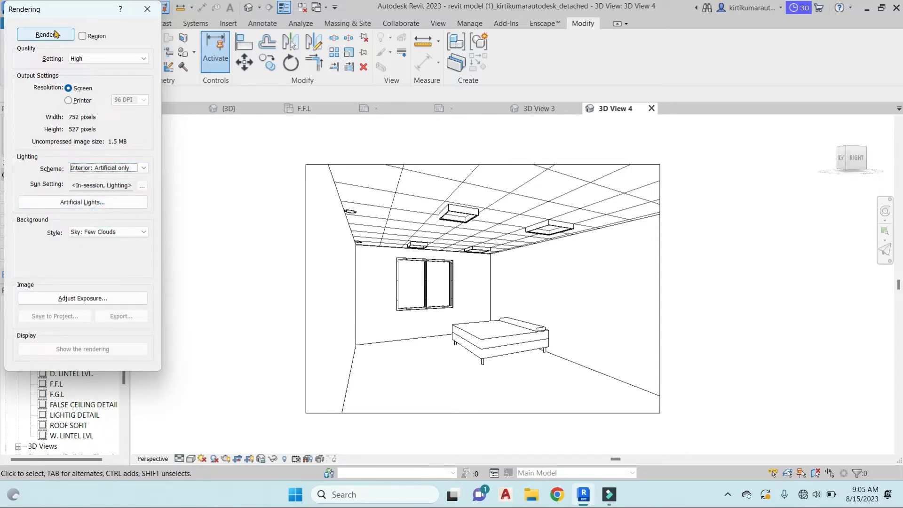
left_click(55, 37)
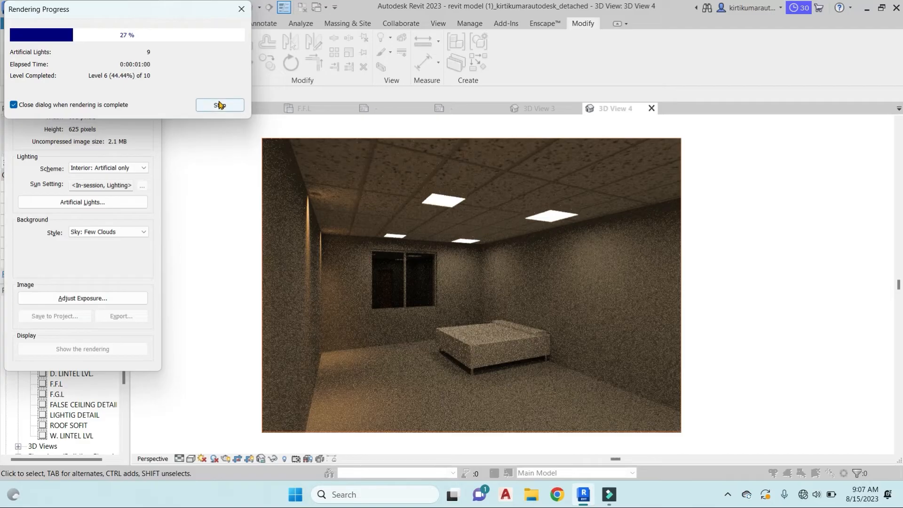
Stop the running rendering and close the rendering settings.
left_click(219, 104)
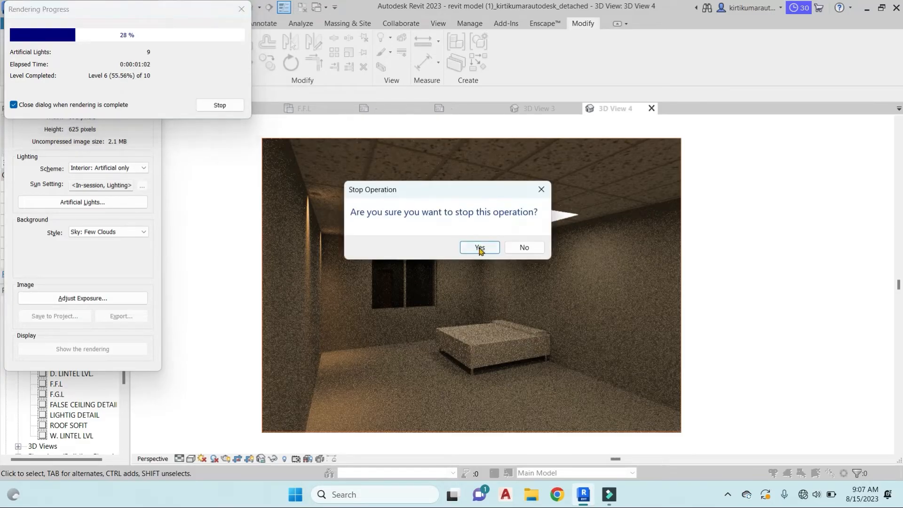
left_click(480, 248)
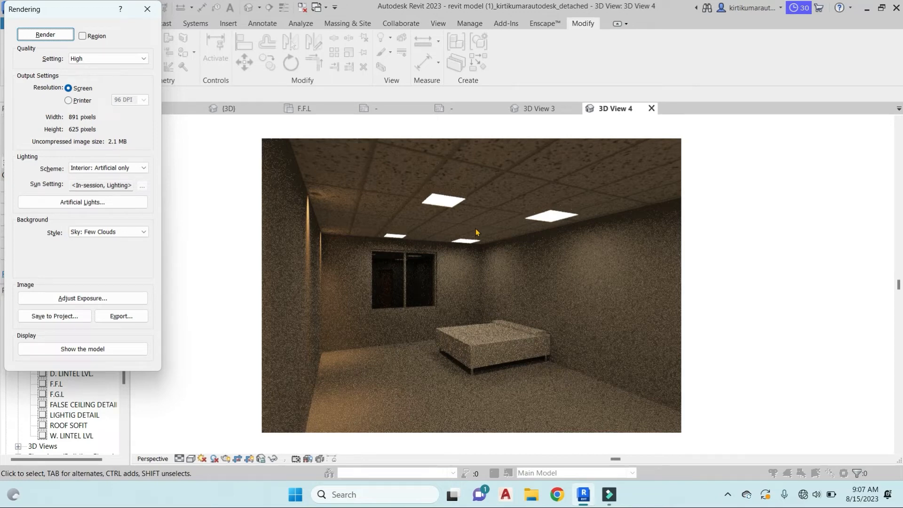
left_click(147, 9)
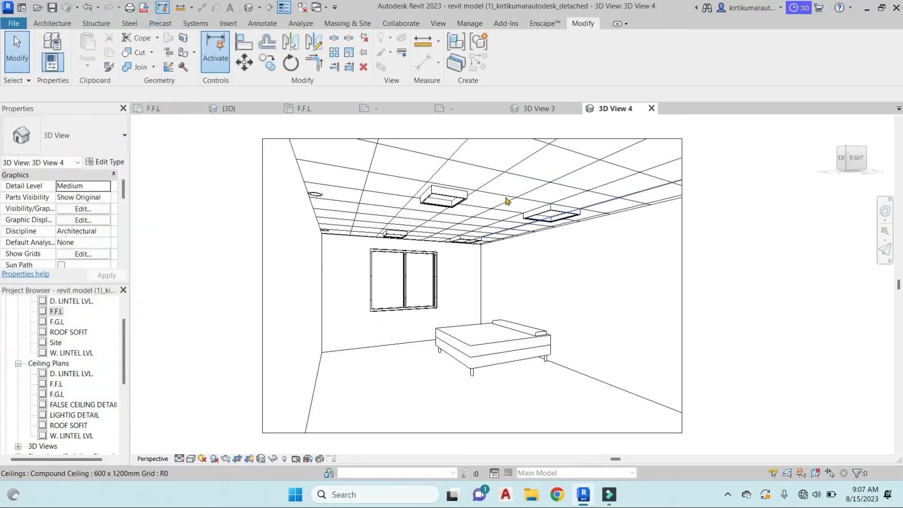
Start Enscape for 3D View 4 and turn the live view slightly within the bedroom.
left_click(546, 24)
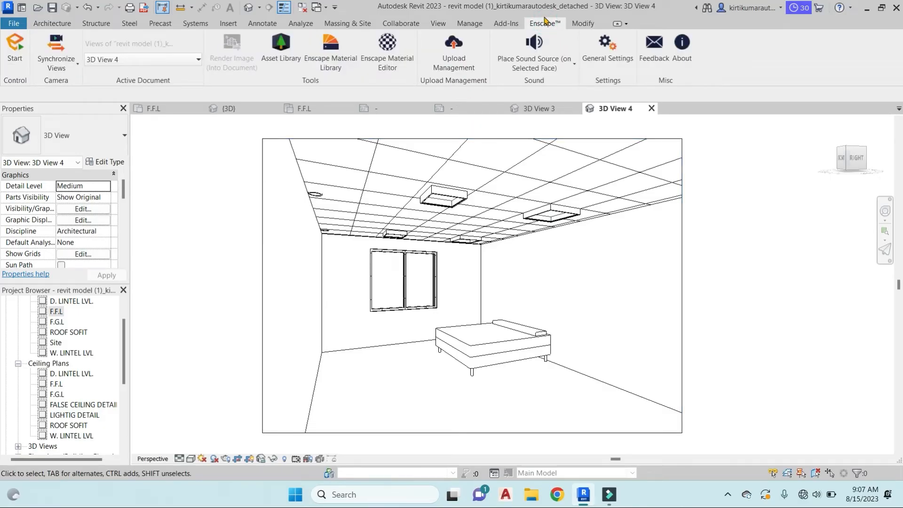
left_click(15, 47)
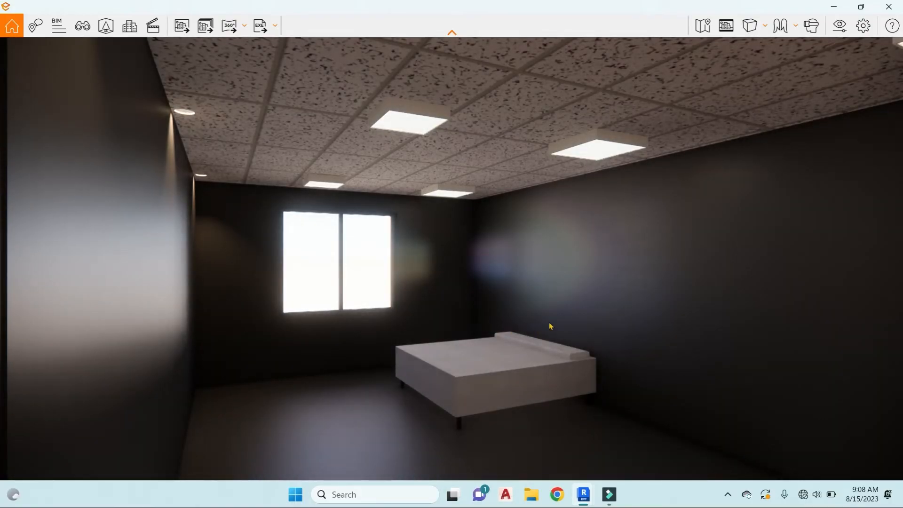
left_click_drag(551, 326, 597, 278)
Shift the Enscape time of day forward to night so the ceiling lights illuminate the bedroom.
key("u")
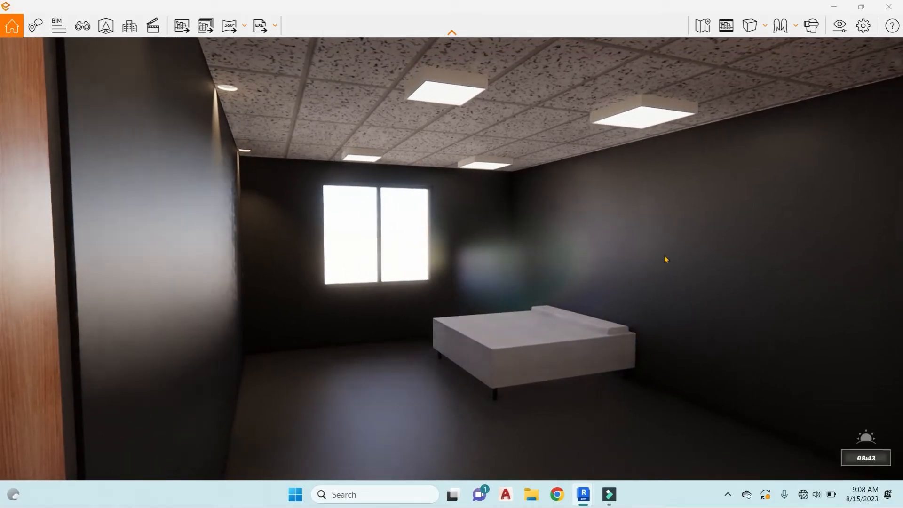
key("i")
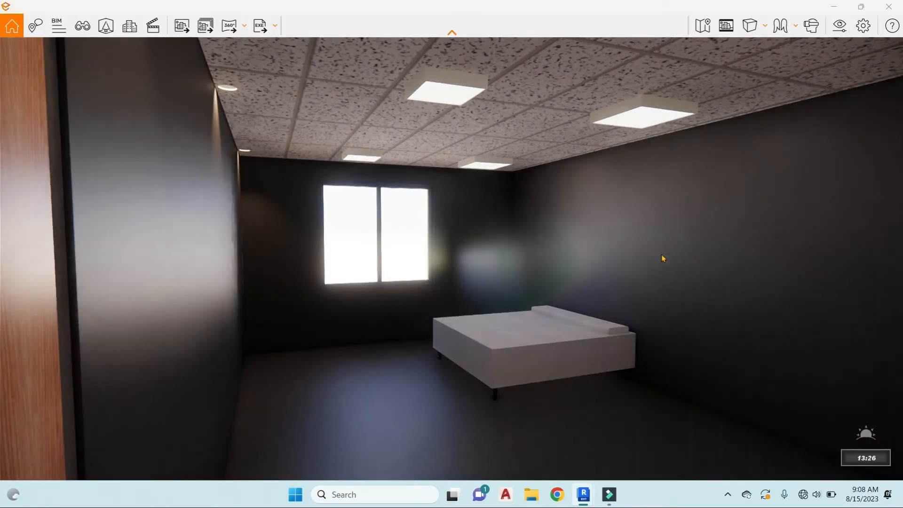
key("i")
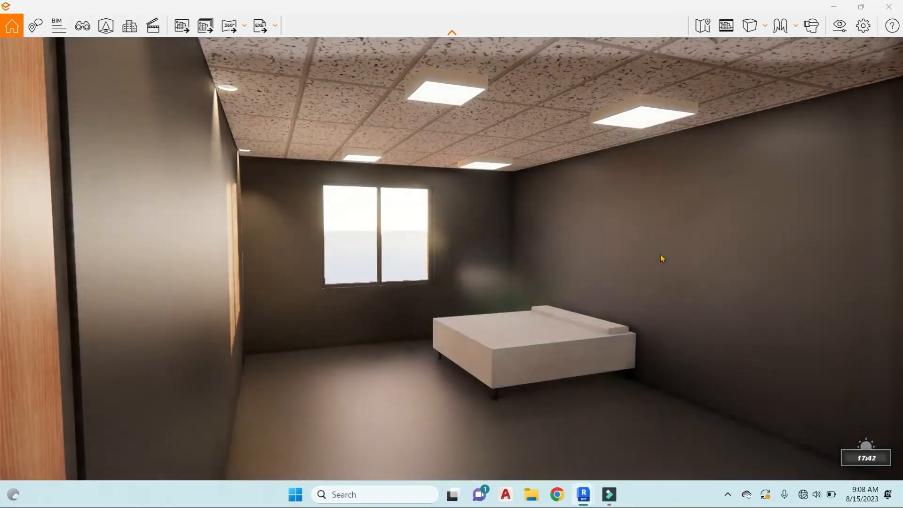
key("i")
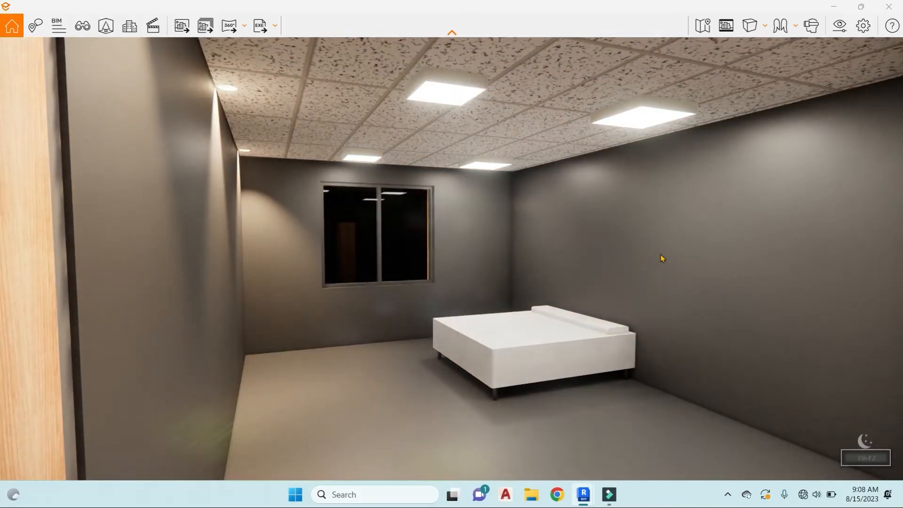
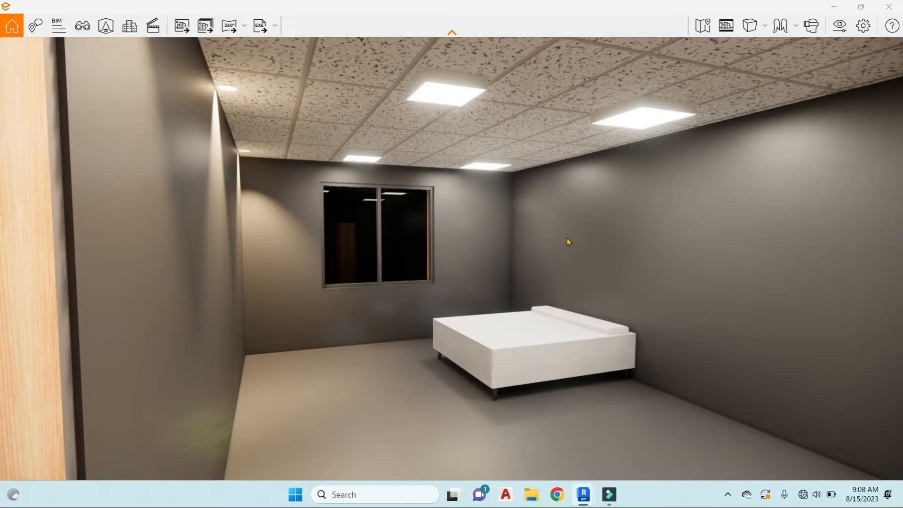
Switch back to Revit and open the F.F.L ceiling plan to examine the ceiling grid, light tags and wire tags.
left_click(834, 6)
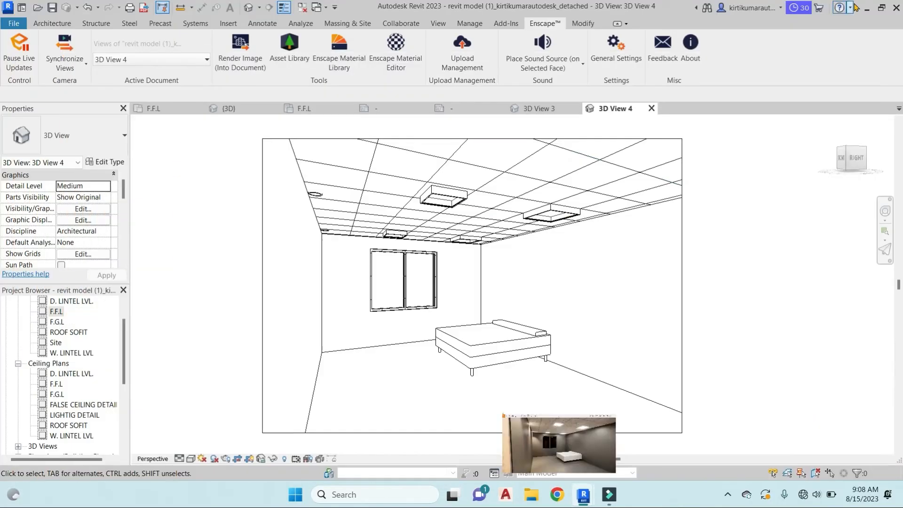
double_click(54, 385)
scroll(487, 251, "down", 1)
middle_click_drag(513, 254, 530, 256)
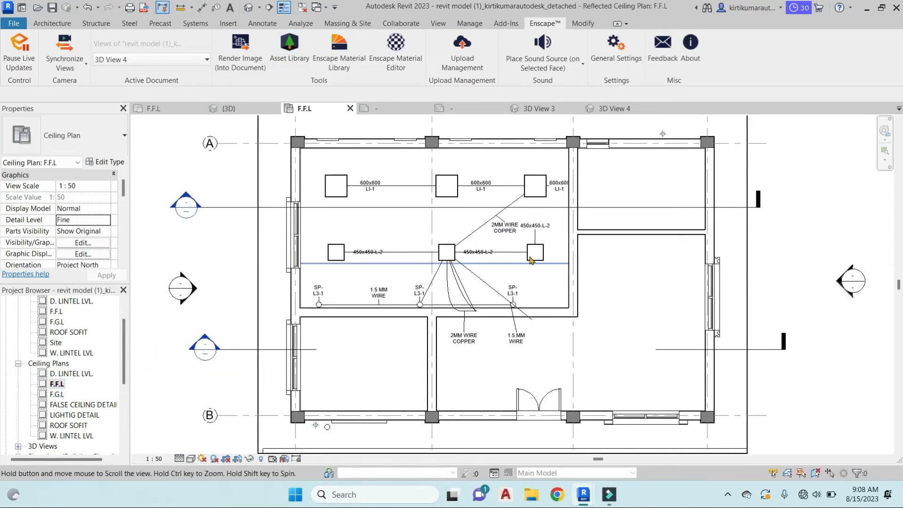
scroll(369, 218, "up", 5)
scroll(381, 218, "down", 4)
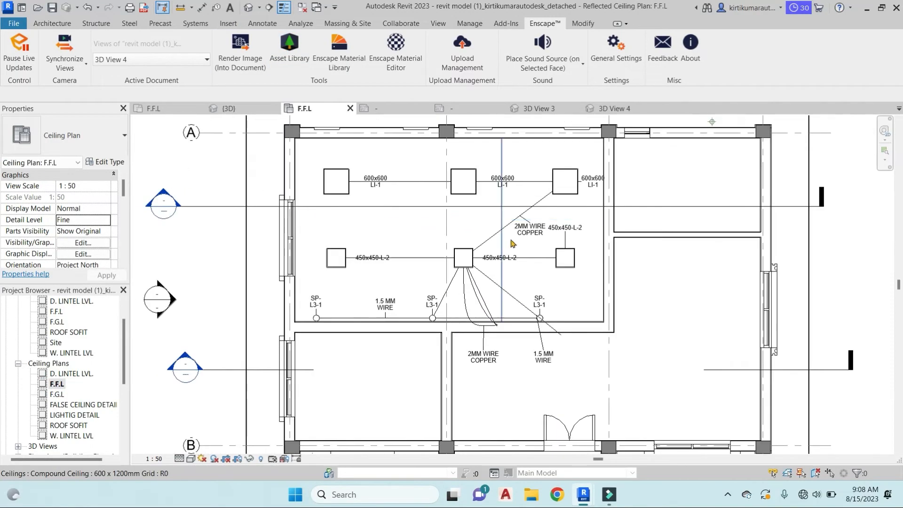
scroll(512, 242, "down", 3)
scroll(592, 281, "up", 1)
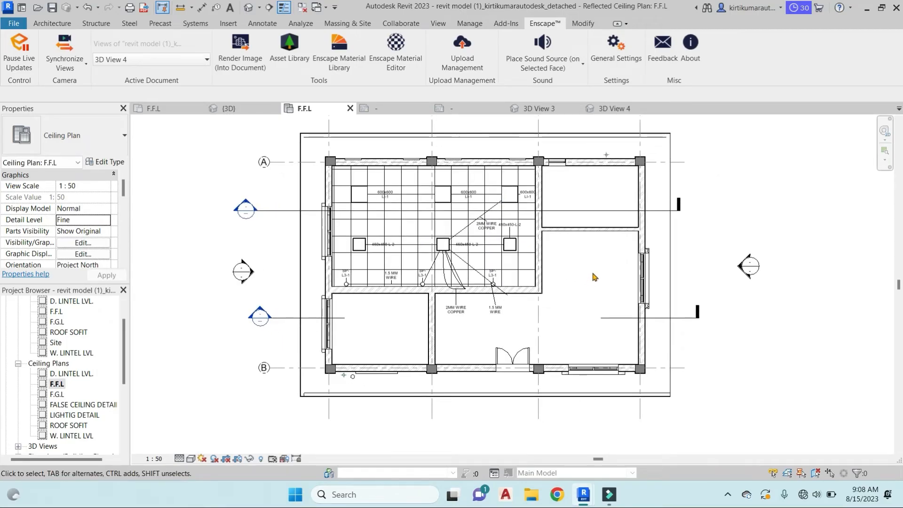
Create a new schedule for the Lighting Fixtures category, finding the category by searching for LIGH.
left_click(438, 24)
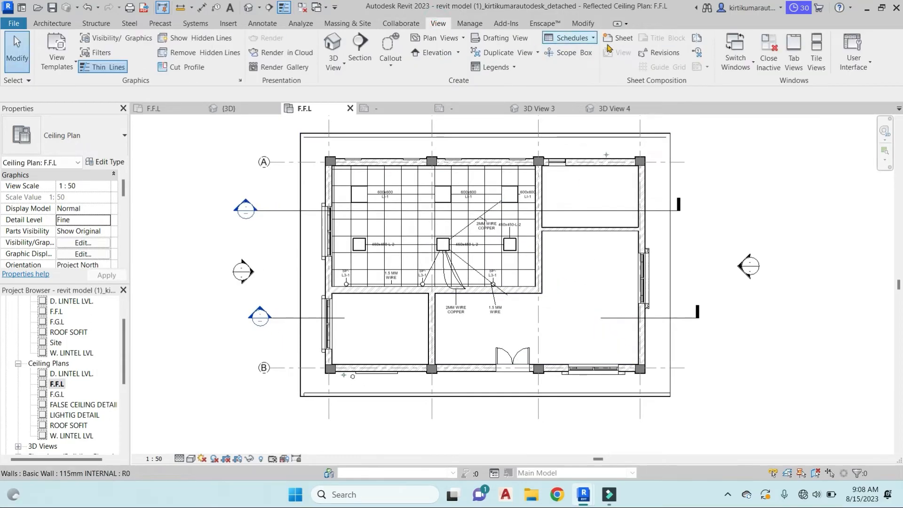
left_click(571, 38)
left_click(588, 56)
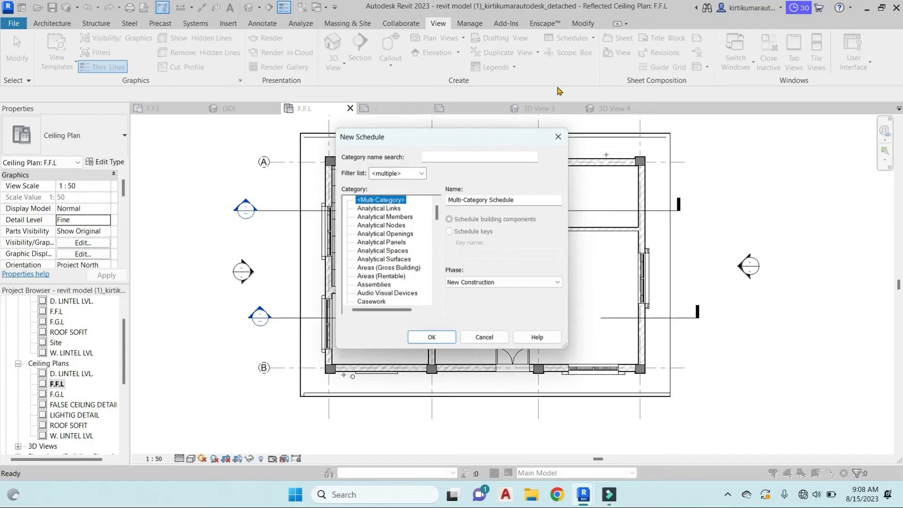
left_click(464, 158)
type("LIGH")
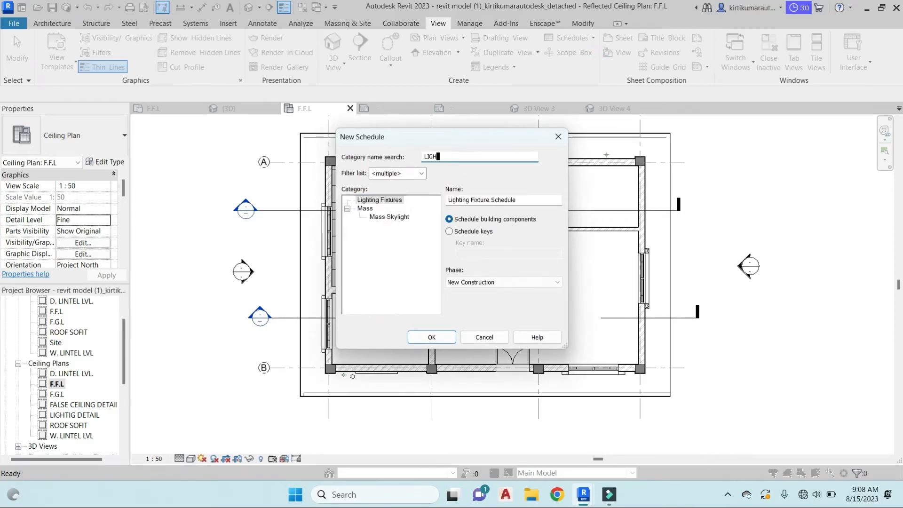
left_click(380, 199)
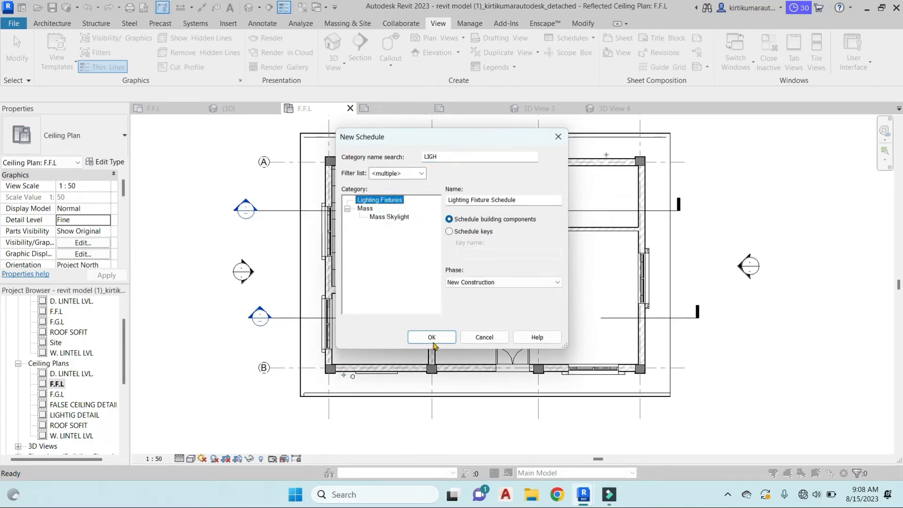
left_click(432, 336)
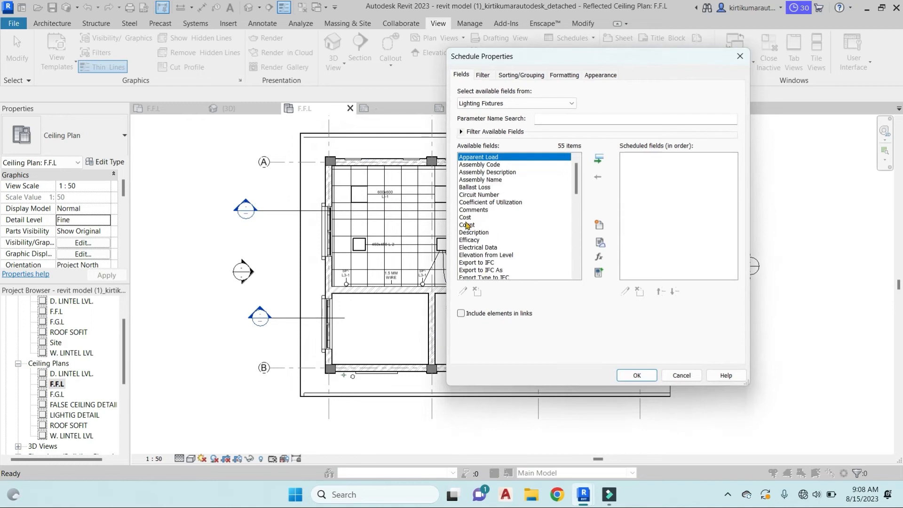
Add the Count, Cost and Level fields to the lighting fixture schedule.
left_click(467, 225)
left_click(600, 160)
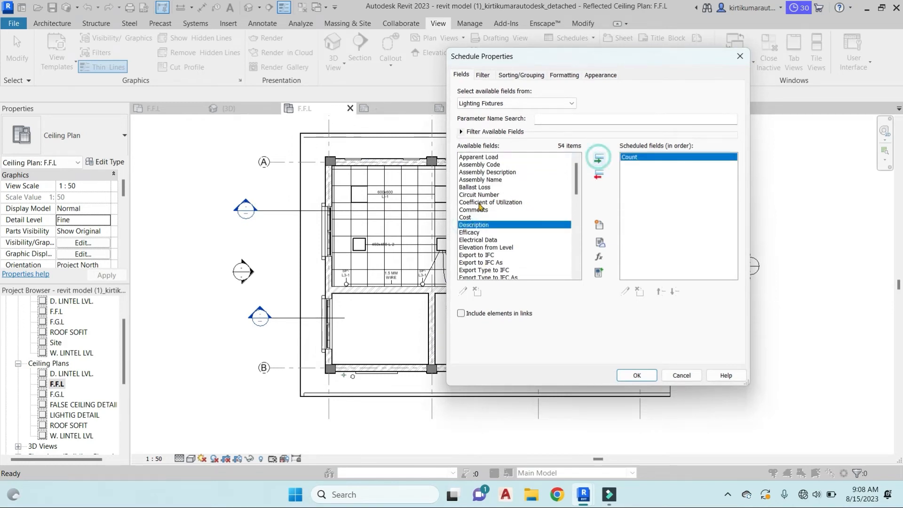
left_click(603, 158)
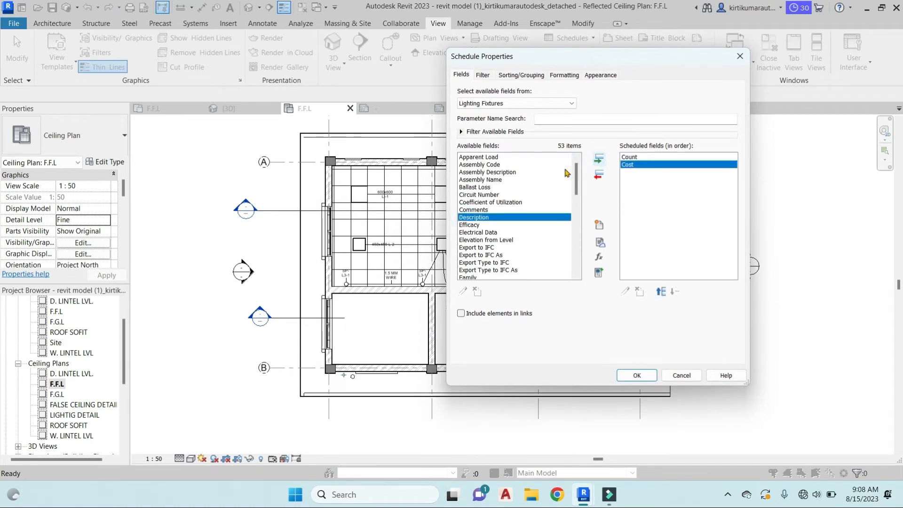
scroll(470, 239, "down", 2)
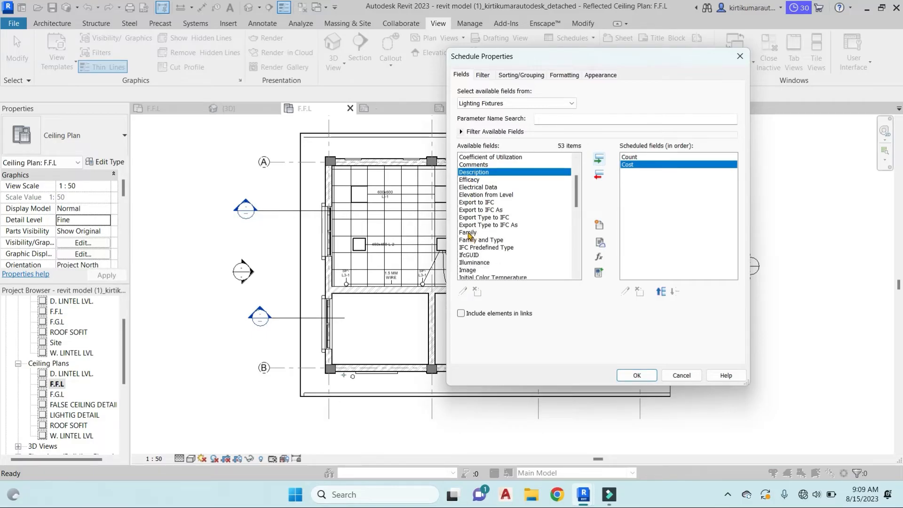
scroll(470, 240, "down", 2)
scroll(465, 250, "down", 1)
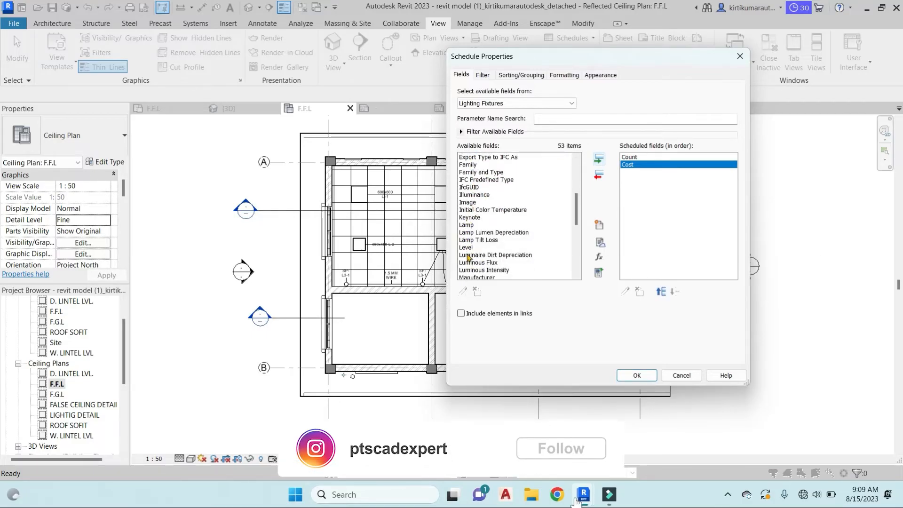
left_click(465, 248)
left_click(597, 159)
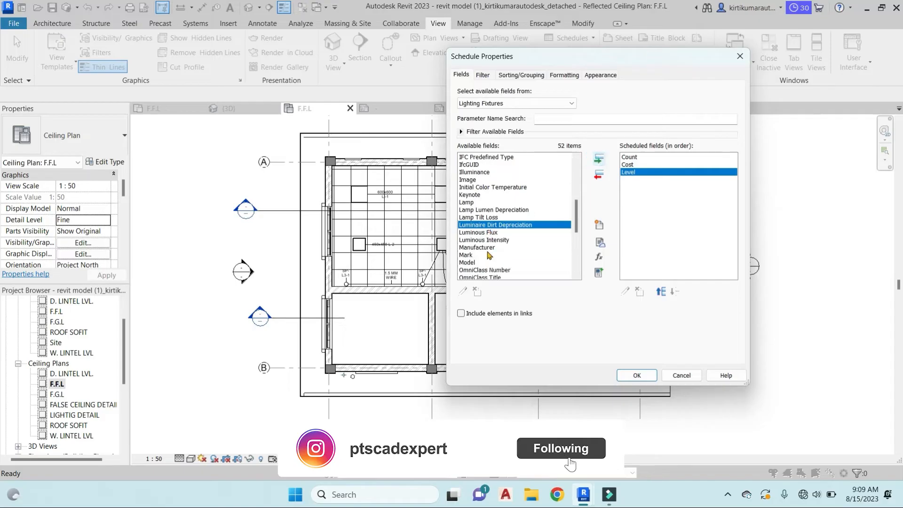
Add the Type Image and Wattage fields to the lighting fixture schedule and generate it.
scroll(472, 260, "down", 4)
scroll(474, 260, "down", 3)
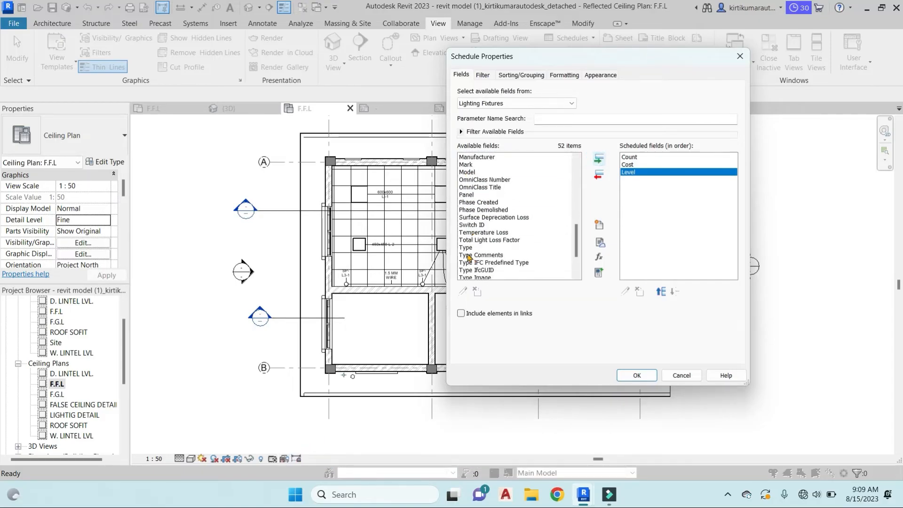
left_click(475, 255)
left_click(598, 159)
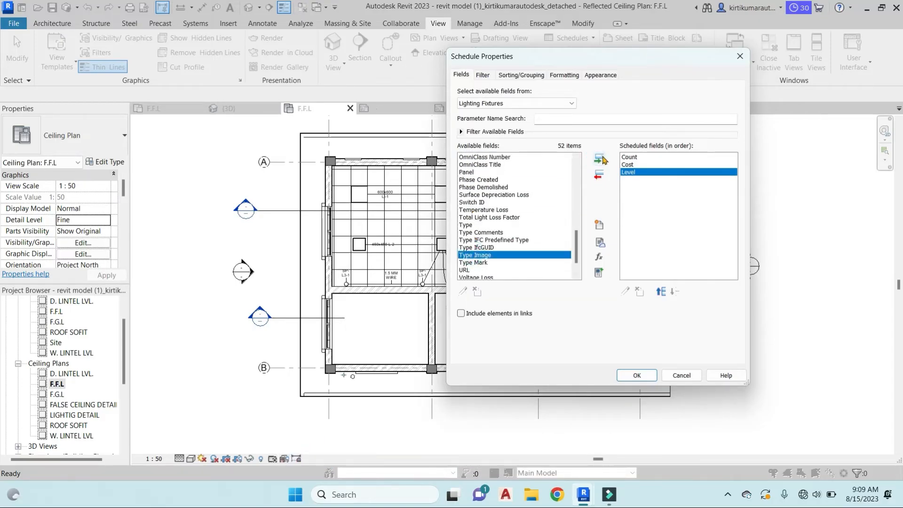
left_click(471, 263)
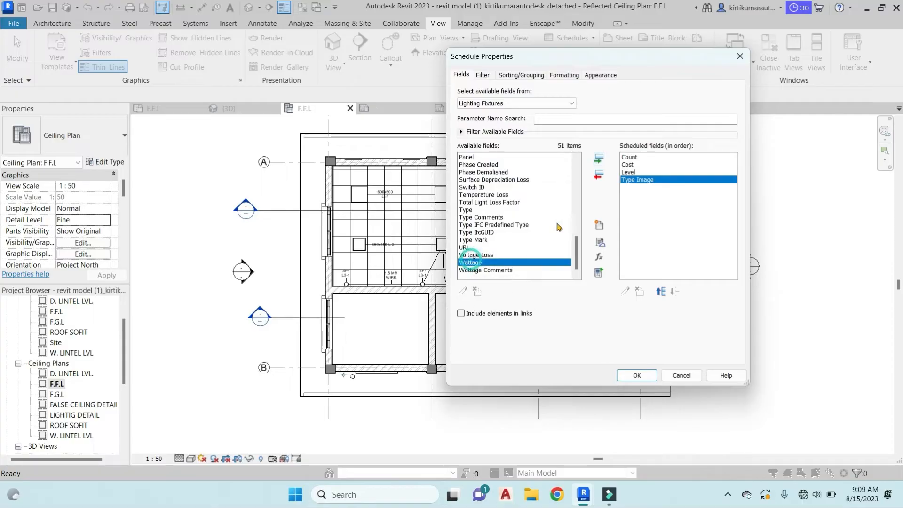
left_click(598, 159)
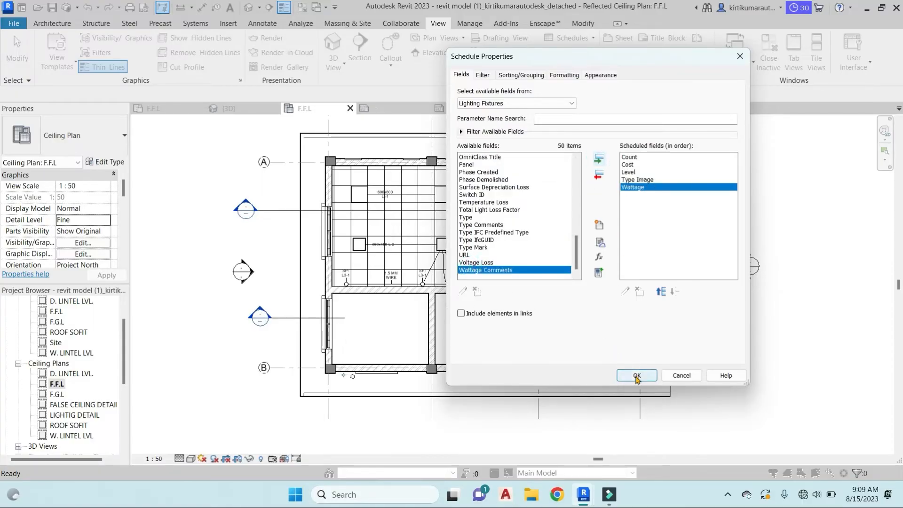
left_click(637, 375)
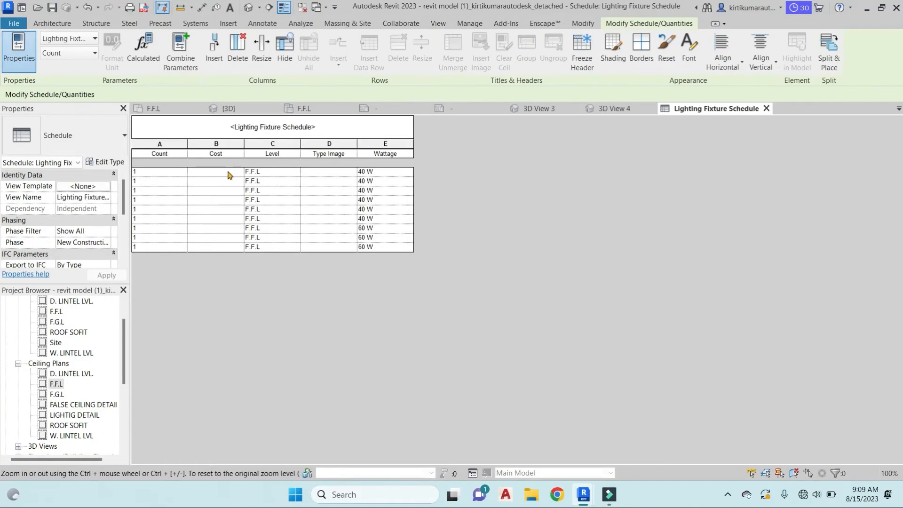
Open the default 3D view of the building and turn on its section box.
left_click(249, 7)
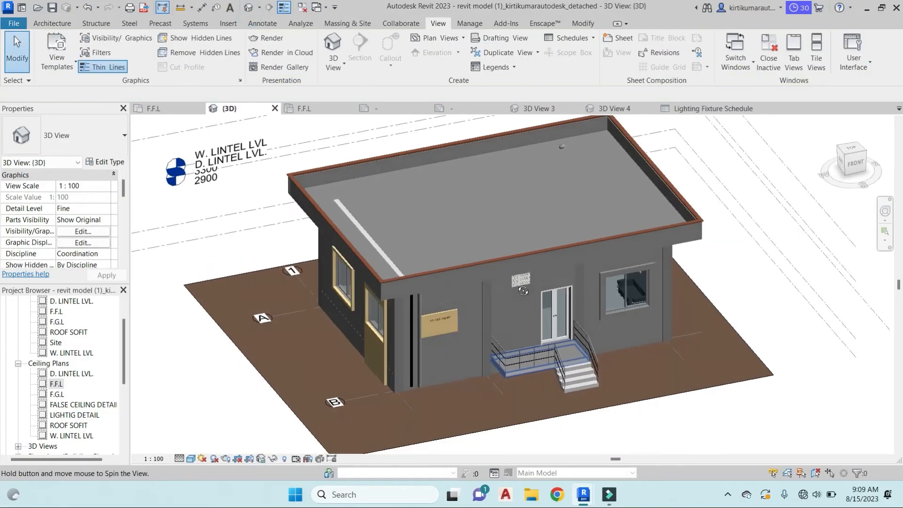
scroll(60, 261, "down", 4)
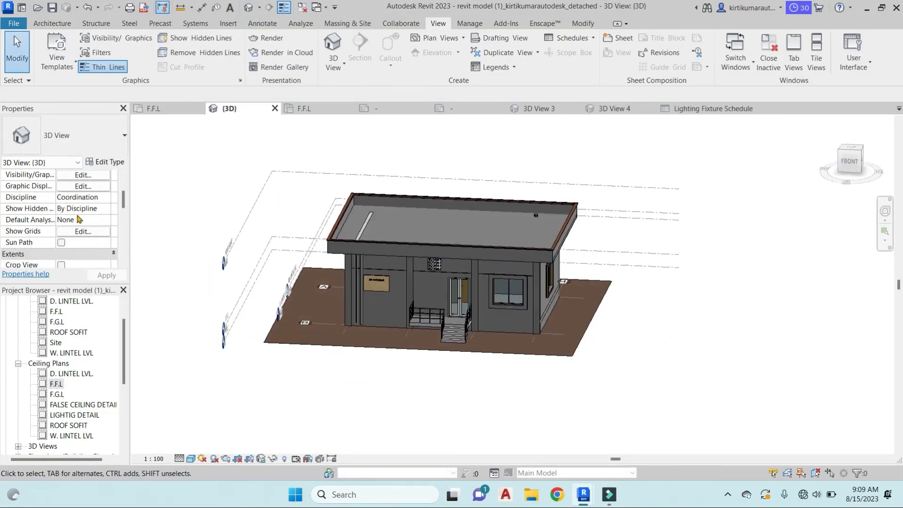
left_click(60, 243)
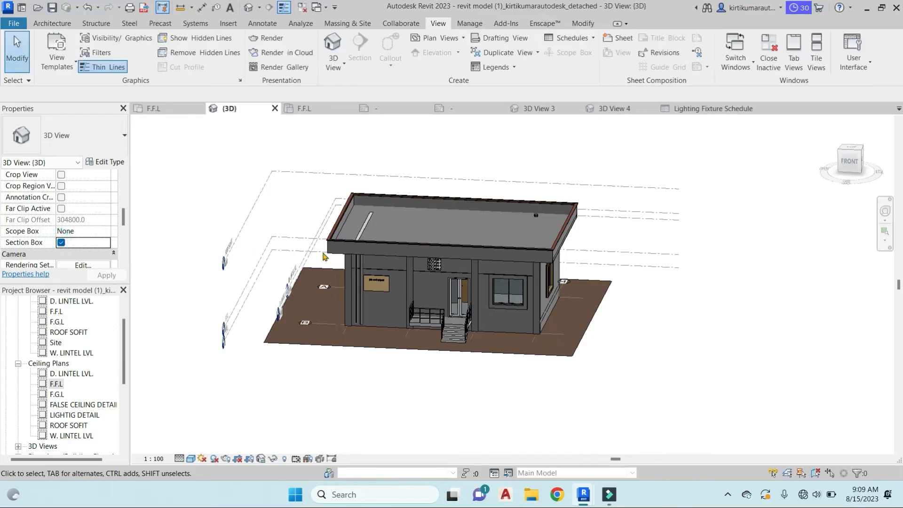
In the F.F.L ceiling plan, set the Cost of the 600X600 CEILING LIGHT type to 1700.
double_click(56, 384)
scroll(447, 247, "up", 3)
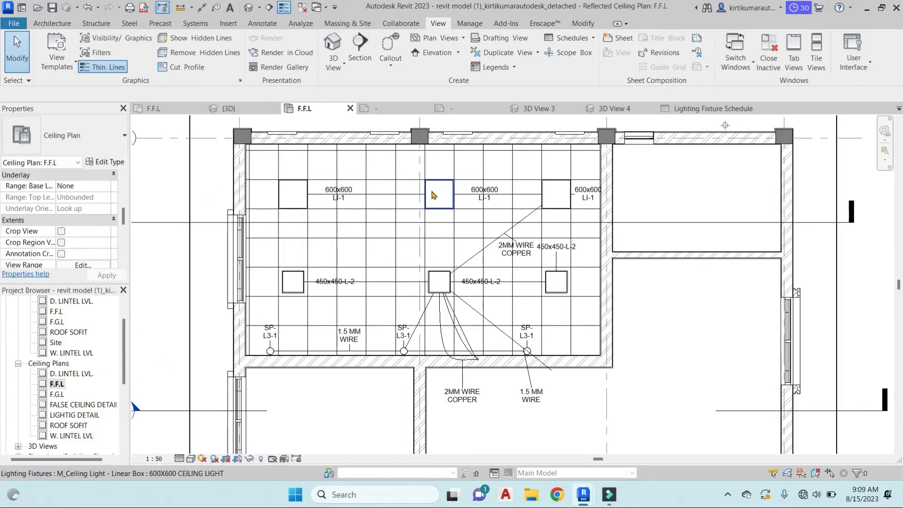
left_click(432, 191)
key("s")
key("a")
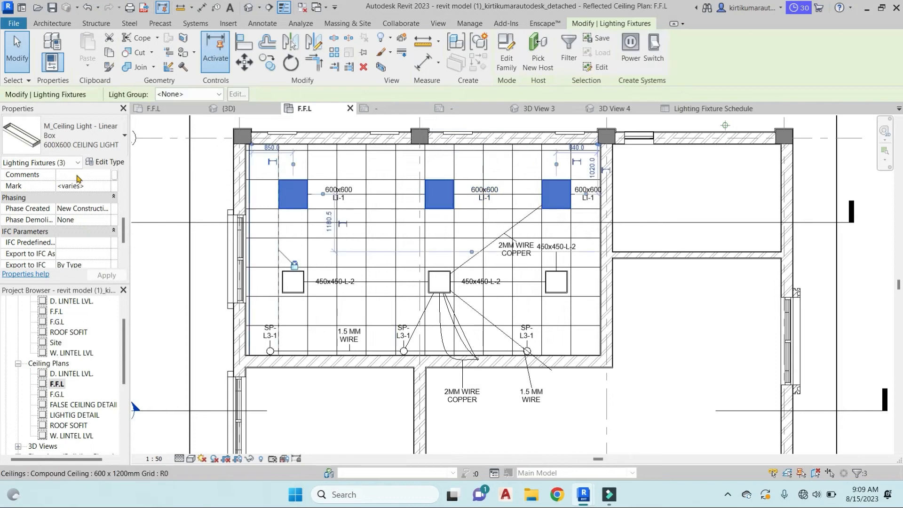
left_click(116, 161)
scroll(301, 262, "down", 3)
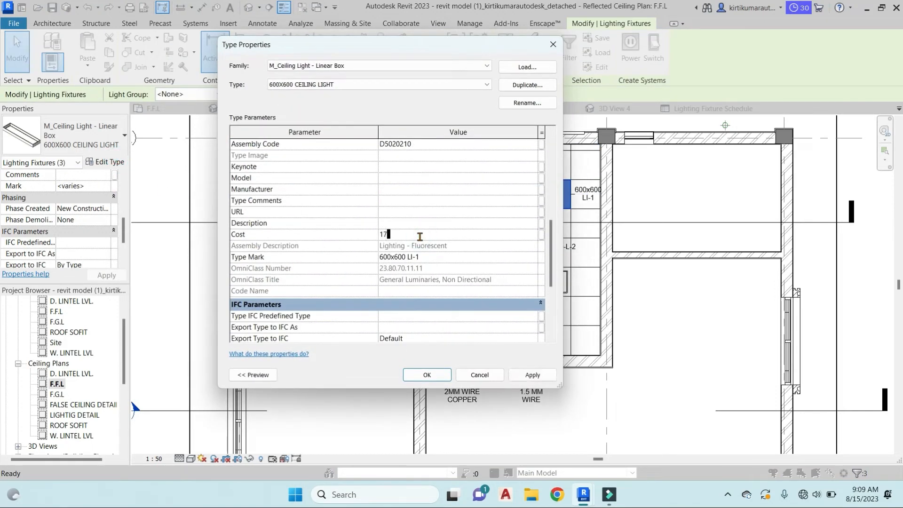
left_click(427, 375)
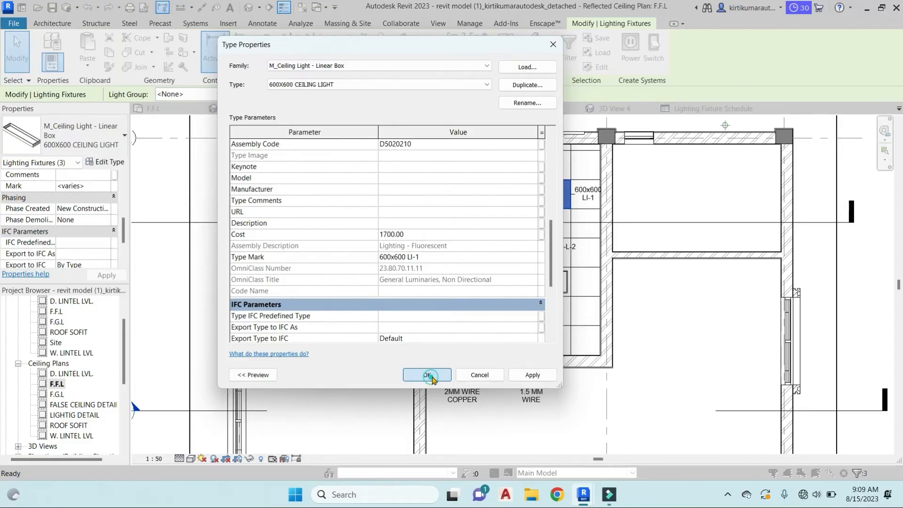
key("Escape")
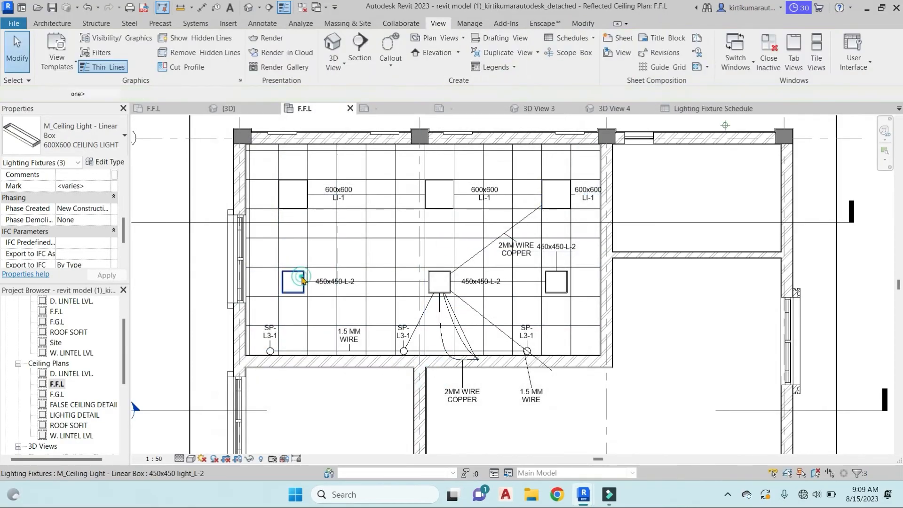
Set the Cost of the 450x450 light_L-2 type to 1500.
left_click(304, 281)
key("s")
key("a")
left_click(111, 162)
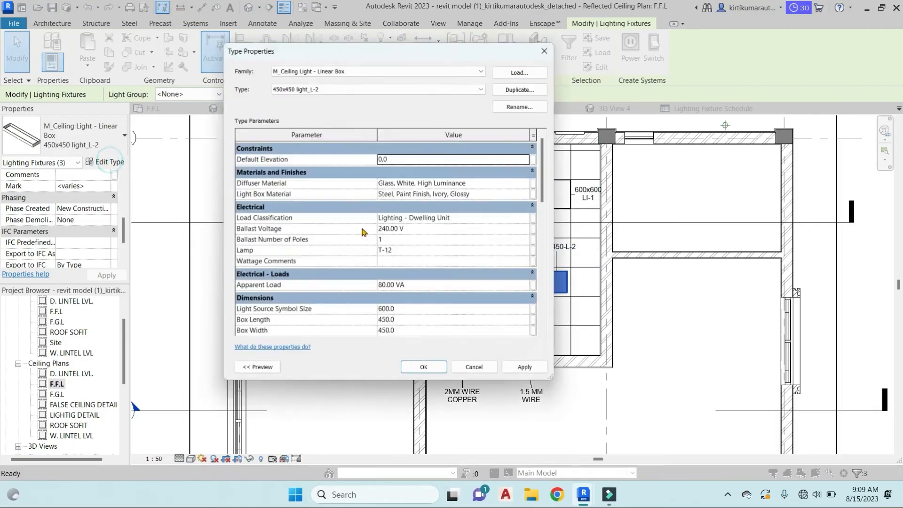
scroll(406, 276, "down", 6)
left_click(403, 234)
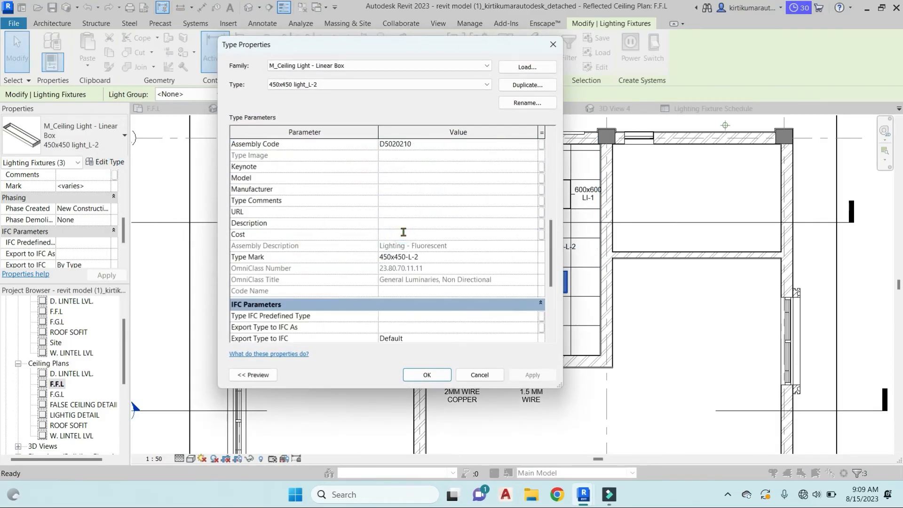
left_click(427, 375)
scroll(282, 329, "up", 3)
key("Escape")
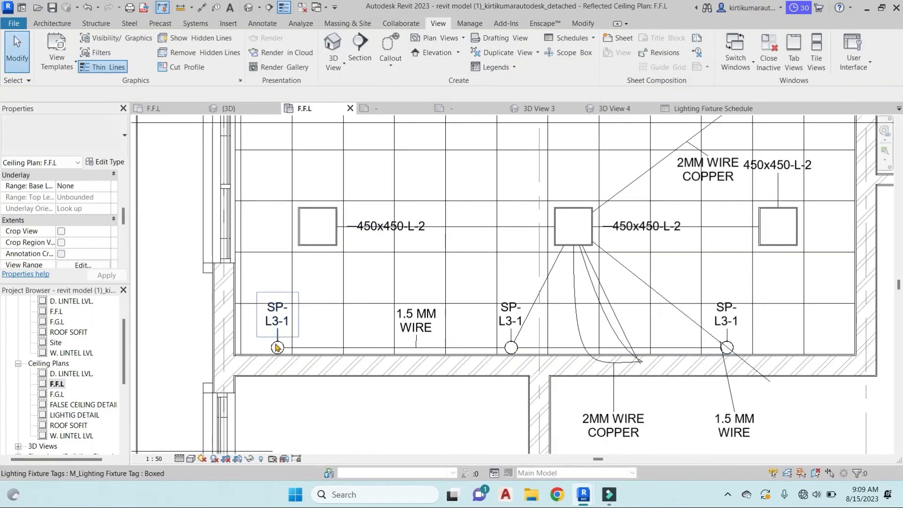
Set the Cost of the SPOT LIGHT downlight type to 1200.
left_click(277, 348)
key("s")
key("a")
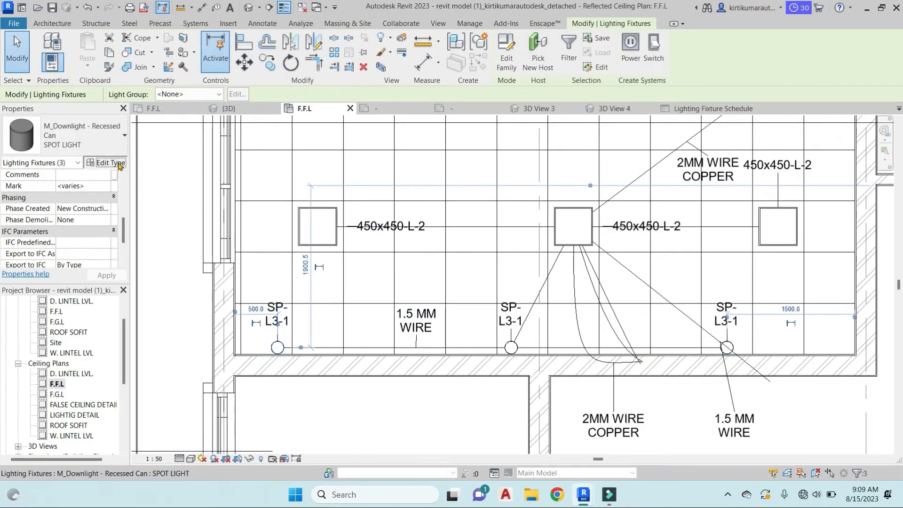
left_click(112, 163)
scroll(412, 286, "down", 6)
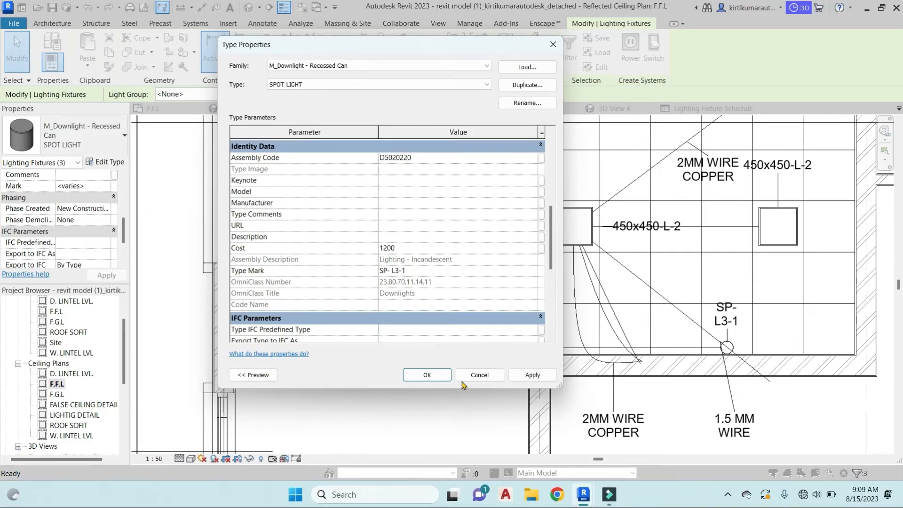
left_click(533, 375)
left_click(426, 375)
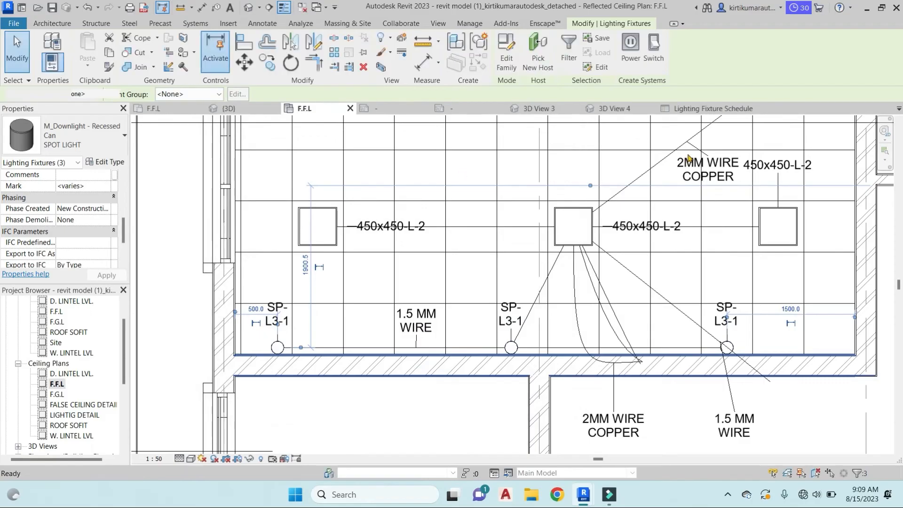
key("Escape")
Return to the Lighting Fixture Schedule and delete its Type Image column.
left_click(718, 109)
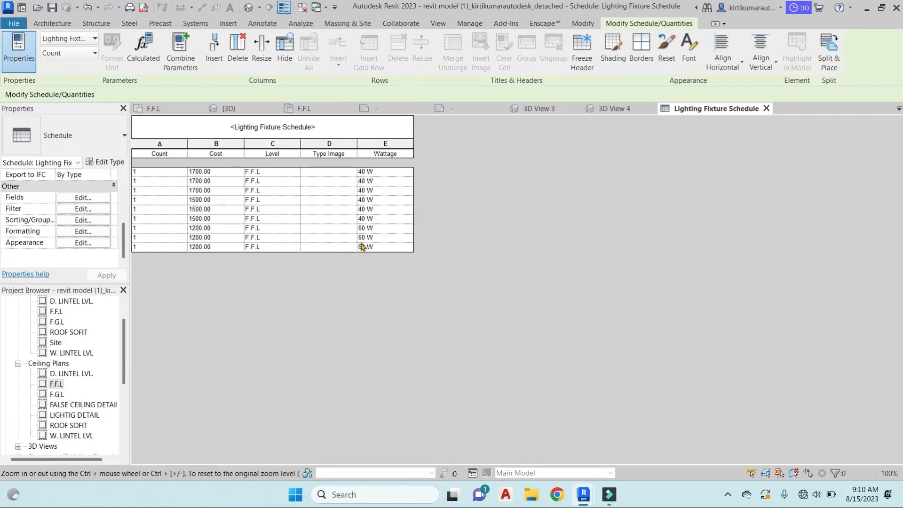
left_click(353, 153)
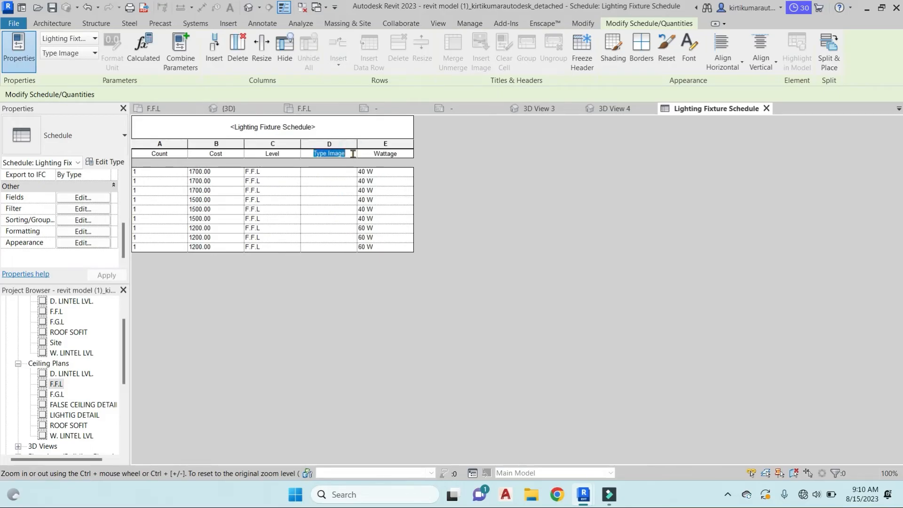
left_click(334, 143)
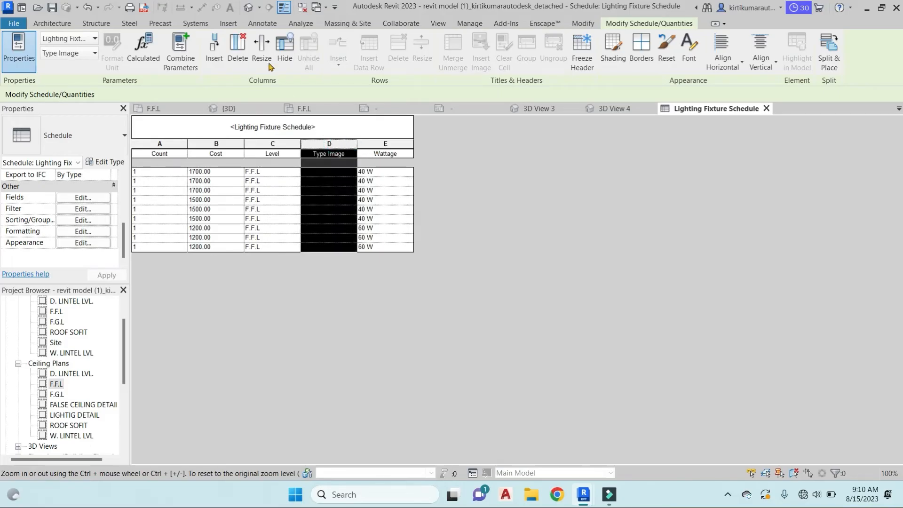
left_click(238, 49)
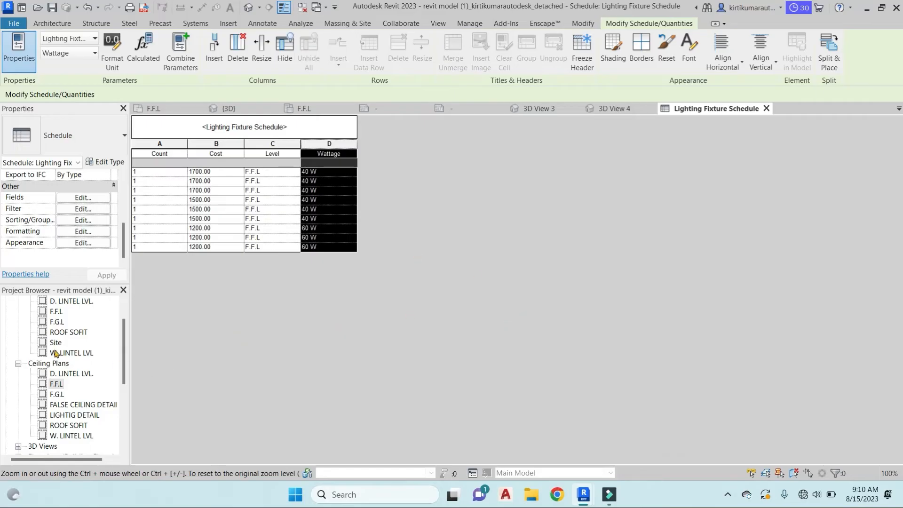
Start a new sheet and browse the family library to the Titleblocks folder in rac2014 lib.
left_click(18, 364)
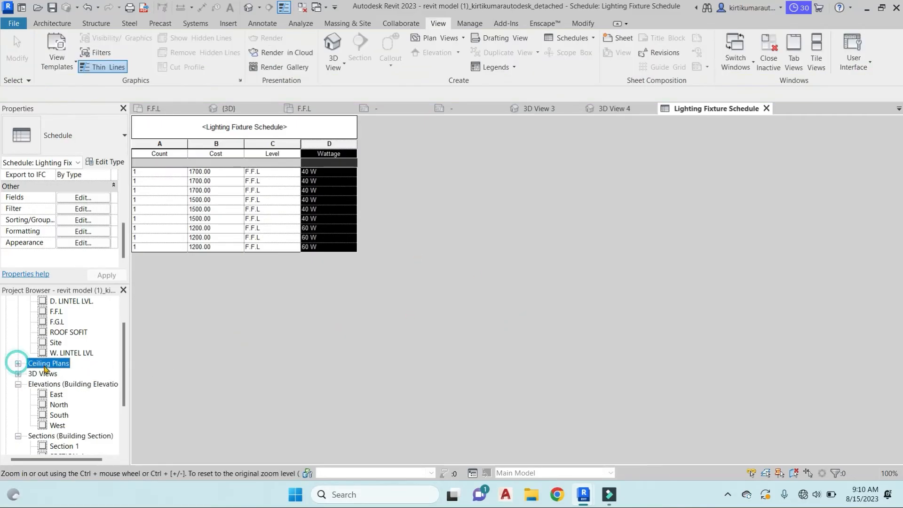
scroll(52, 404, "down", 3)
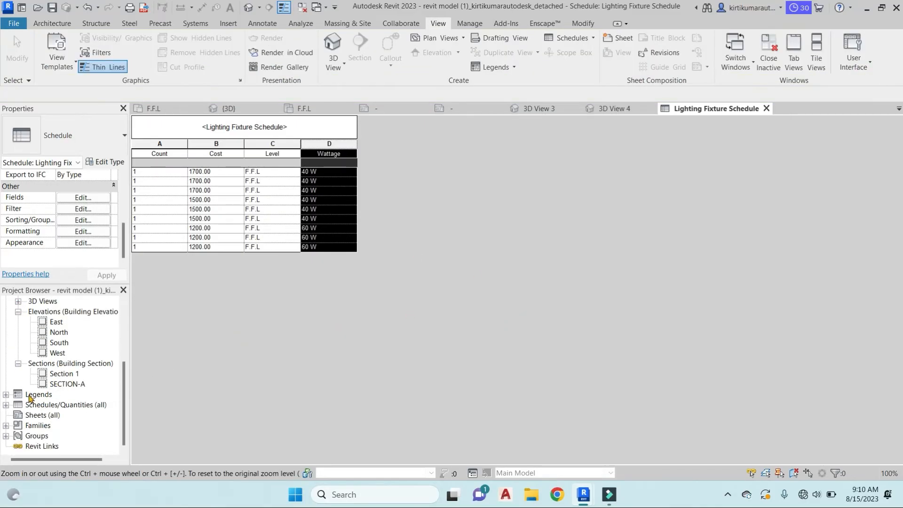
right_click(32, 418)
left_click(125, 329)
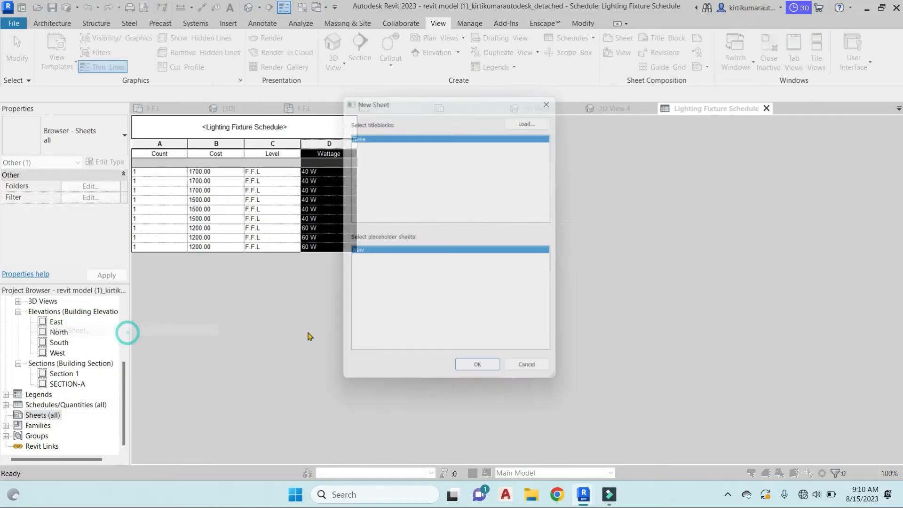
left_click(536, 116)
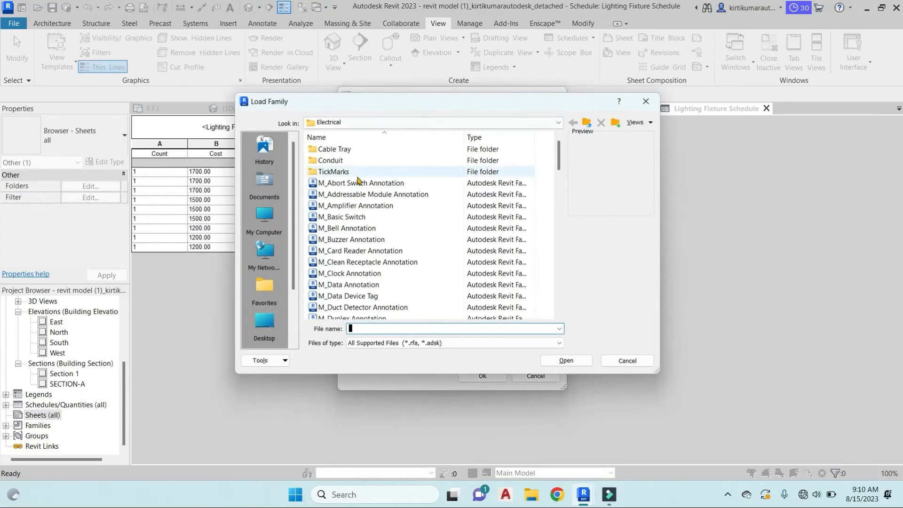
left_click(587, 123)
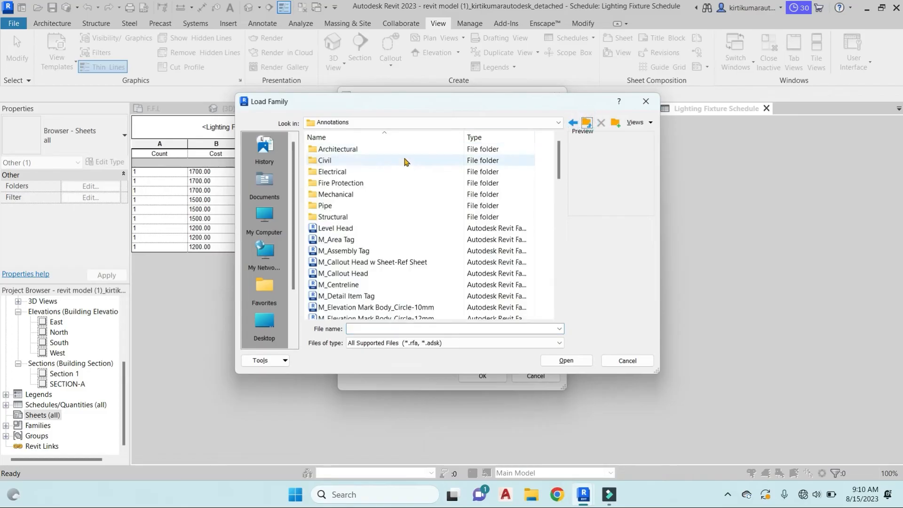
left_click(587, 123)
scroll(338, 254, "down", 10)
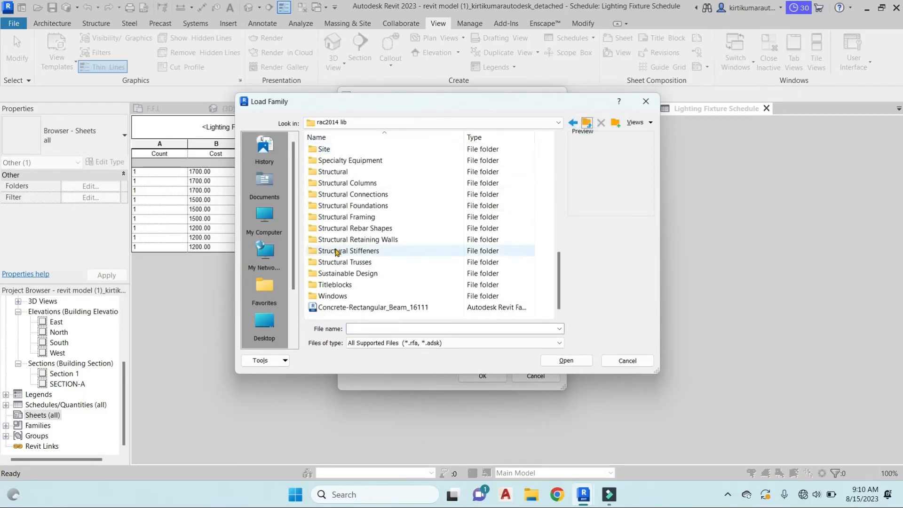
double_click(338, 285)
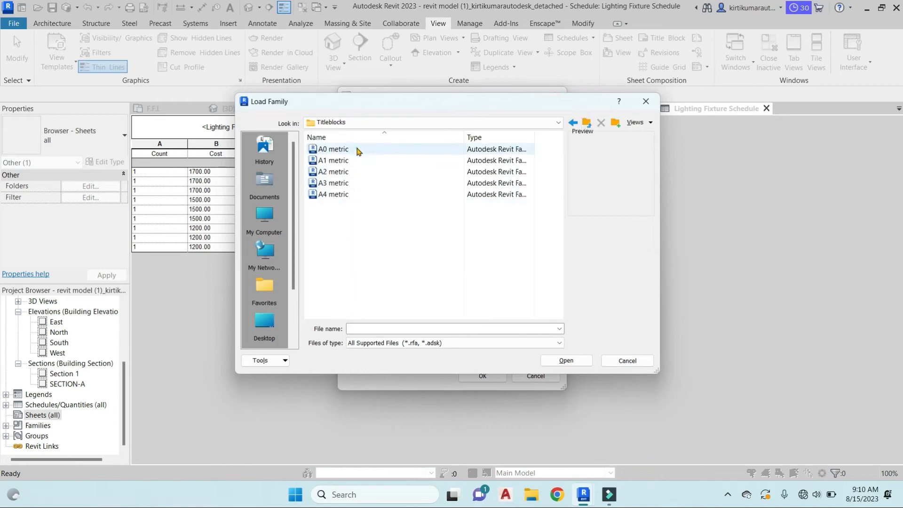
Load the A2 metric title block and create the sheet with it.
left_click(351, 161)
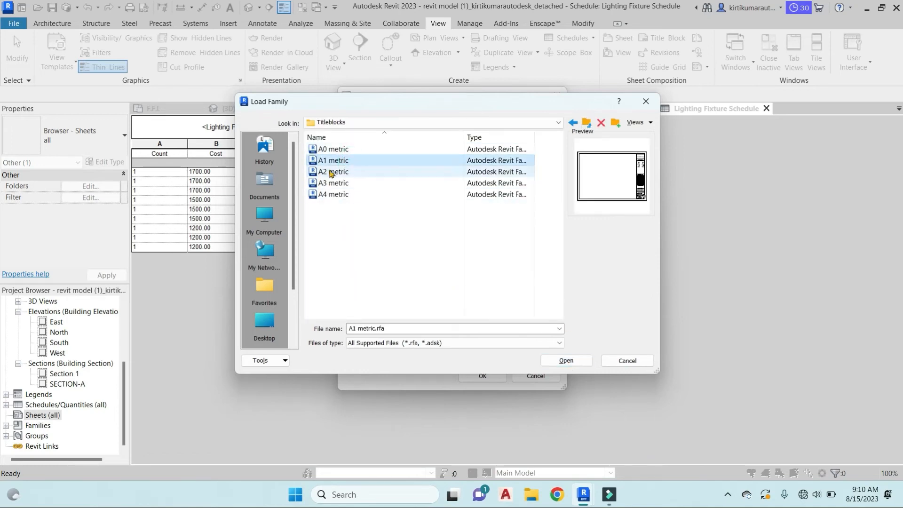
left_click(333, 173)
left_click(560, 362)
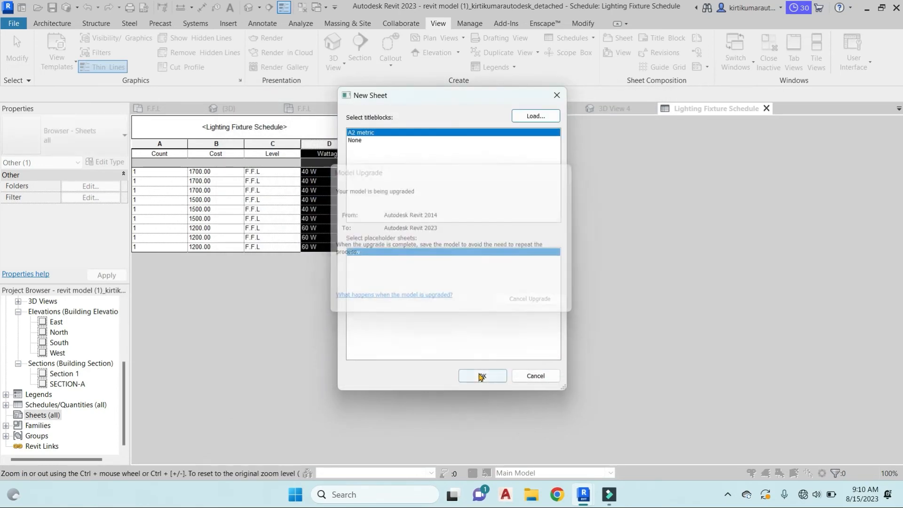
left_click(480, 376)
Place the F.F.L ceiling plan in the drawing area of the new A2 sheet.
scroll(54, 357, "up", 4)
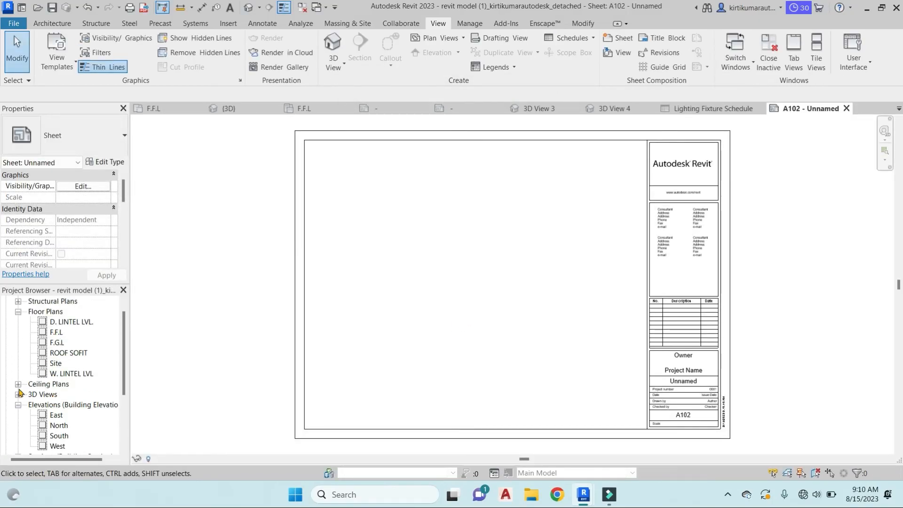
left_click(18, 384)
left_click(56, 394)
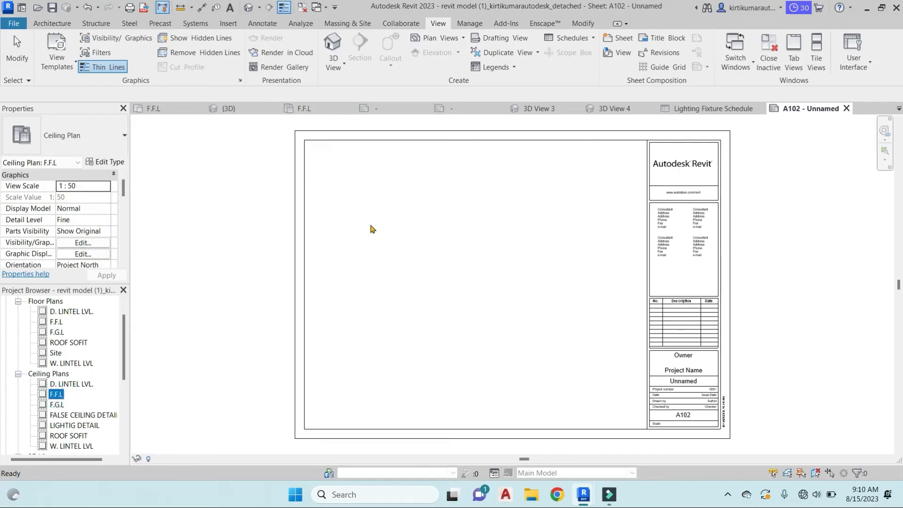
left_click(446, 267)
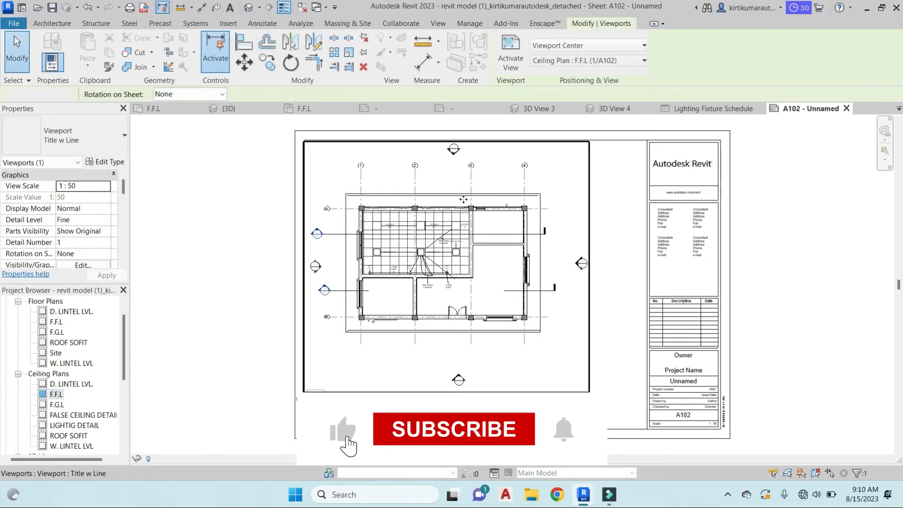
Activate the F.F.L ceiling plan viewport and move the elevation markers on the building's right and lower sides closer to the plan.
double_click(463, 200)
middle_click_drag(591, 341, 612, 325)
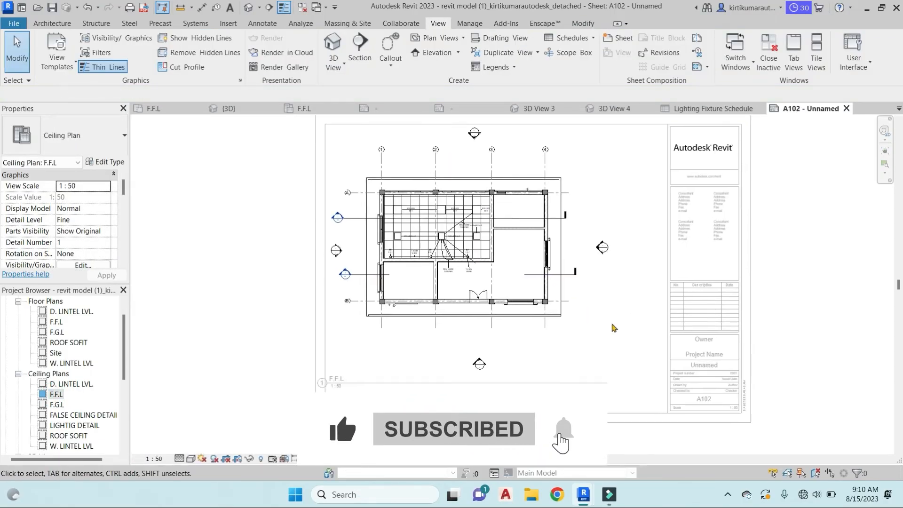
double_click(630, 348)
left_click(542, 267)
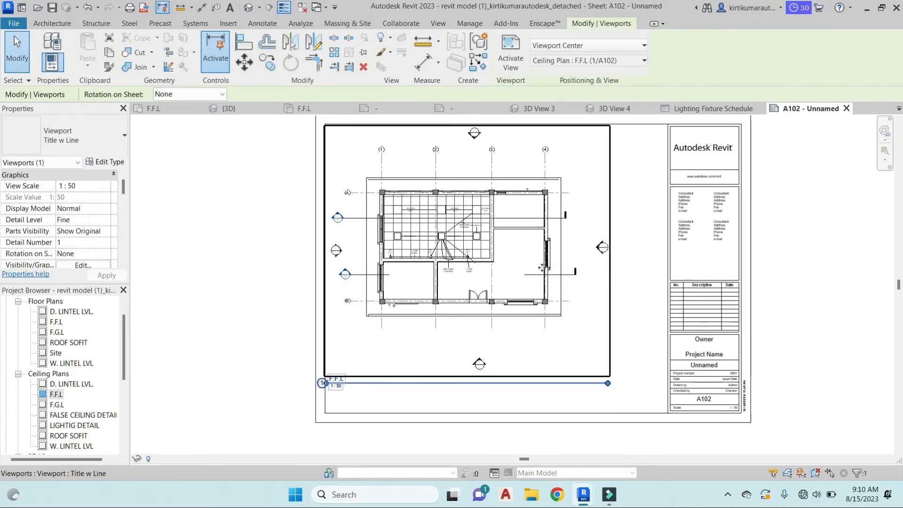
double_click(592, 220)
left_click_drag(582, 220, 627, 283)
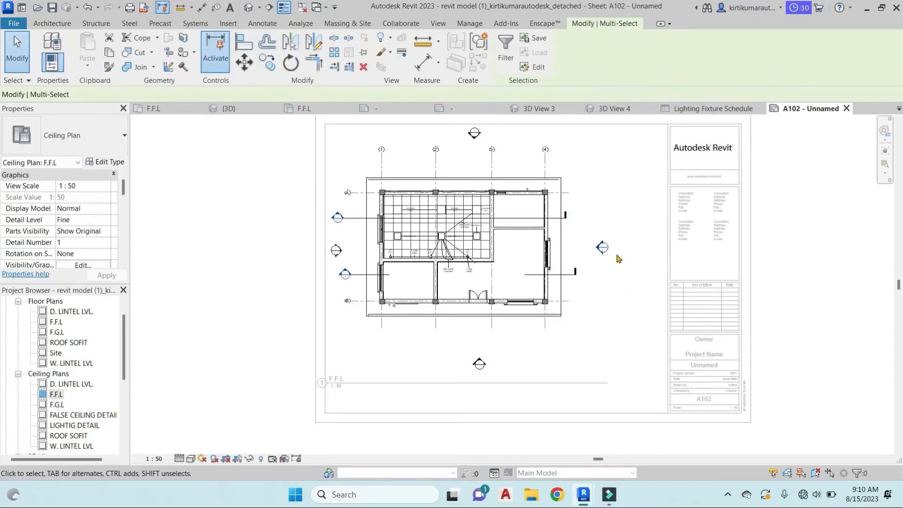
left_click_drag(605, 247, 580, 249)
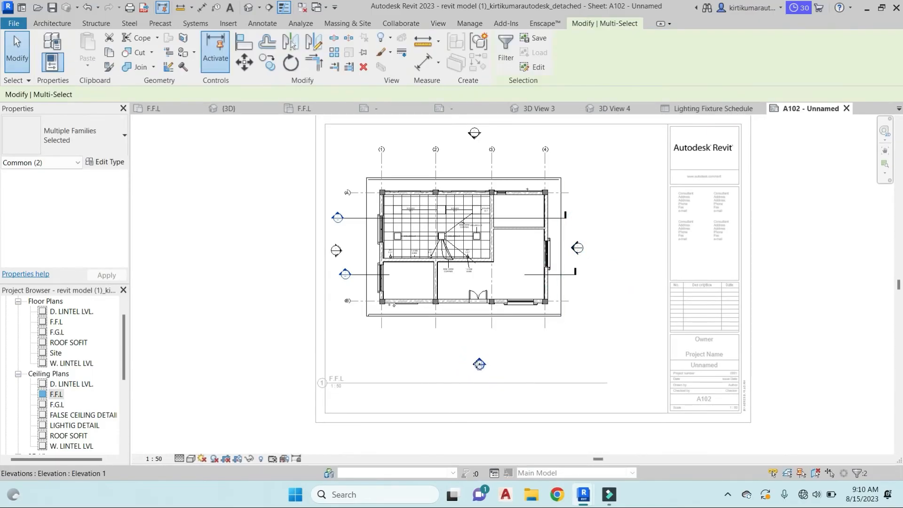
left_click_drag(479, 364, 479, 329)
Bring the upper elevation marker and the numbered grid bubbles closer to the plan and deactivate the view.
middle_click_drag(469, 191, 475, 232)
mouse_move(465, 145)
left_mouse_down()
mouse_move(502, 200)
mouse_move(480, 207)
mouse_move(498, 212)
left_mouse_up()
double_click(518, 186)
double_click(499, 202)
left_click(499, 199)
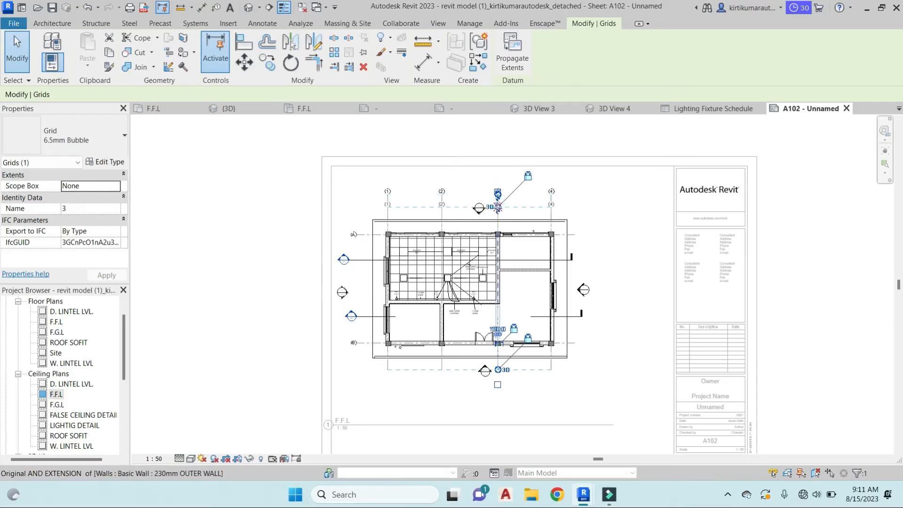
double_click(603, 140)
Move the F.F.L viewport up to the upper-left part of the sheet's drawing area.
left_click(502, 295)
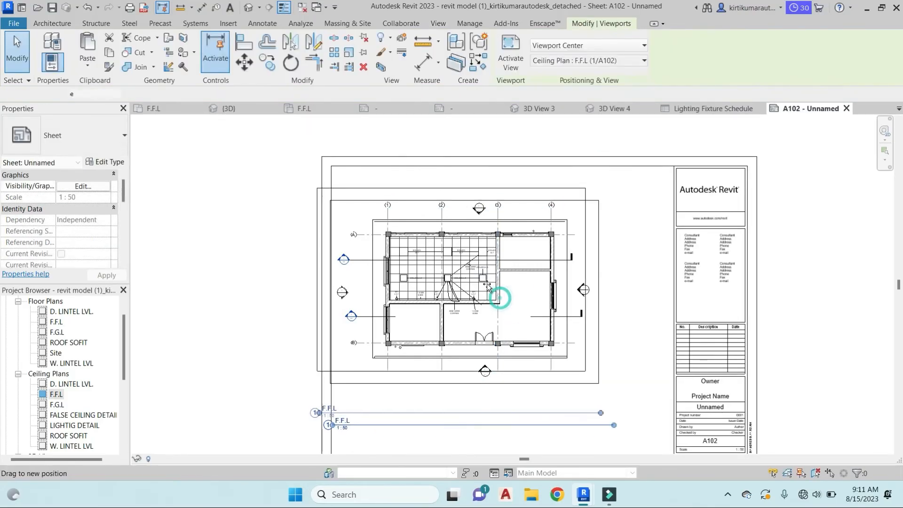
left_click_drag(501, 294, 496, 252)
key("Escape")
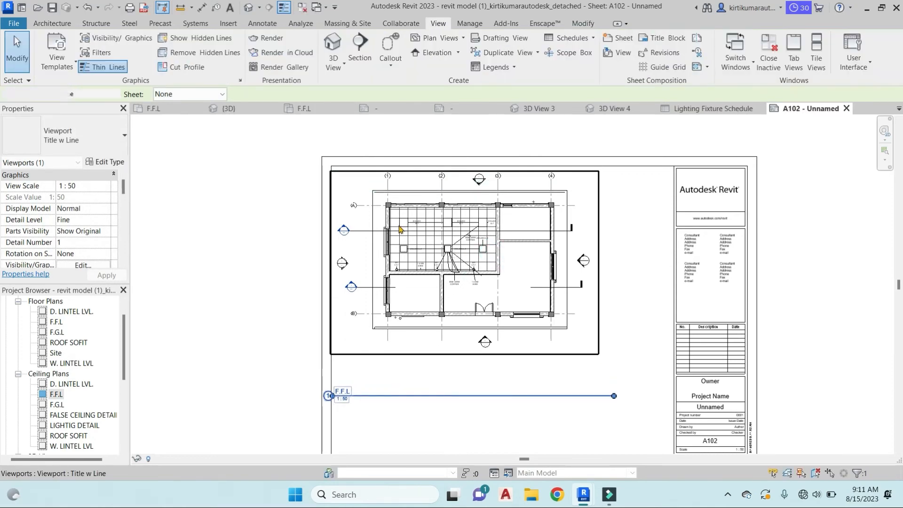
Move the F.F.L view title up directly beneath the plan and shorten its title line.
scroll(437, 245, "up", 5)
scroll(453, 278, "down", 4)
middle_click_drag(606, 310, 571, 273)
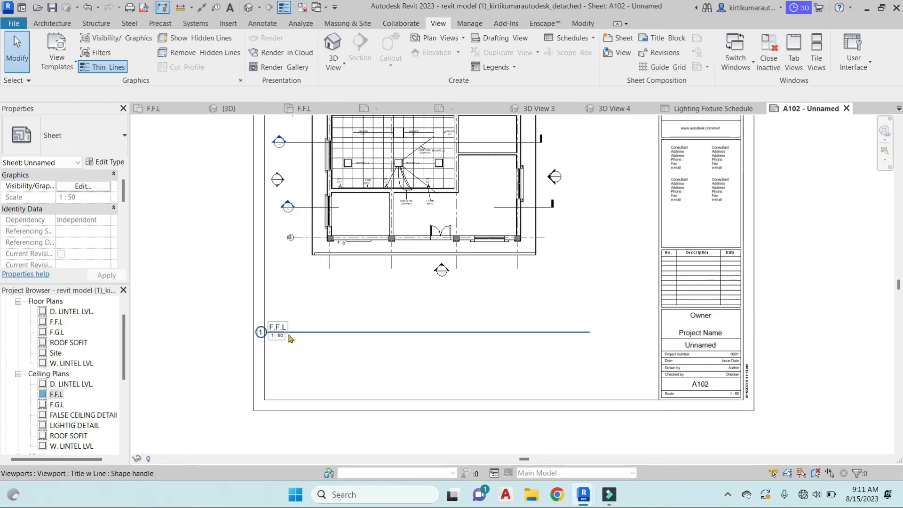
left_click_drag(277, 335, 311, 282)
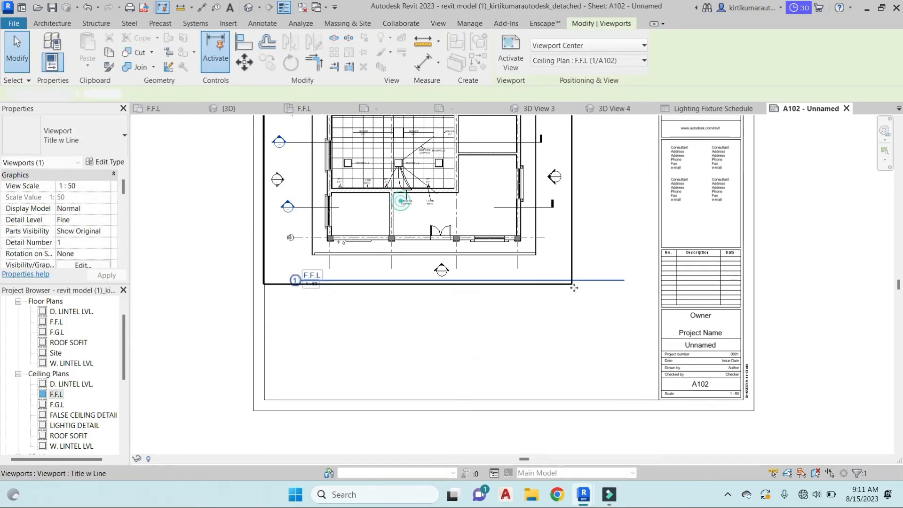
left_click_drag(624, 280, 392, 280)
left_click(341, 344)
Place the Lighting Fixture Schedule on the sheet between the ceiling plan and the title block.
scroll(60, 409, "down", 5)
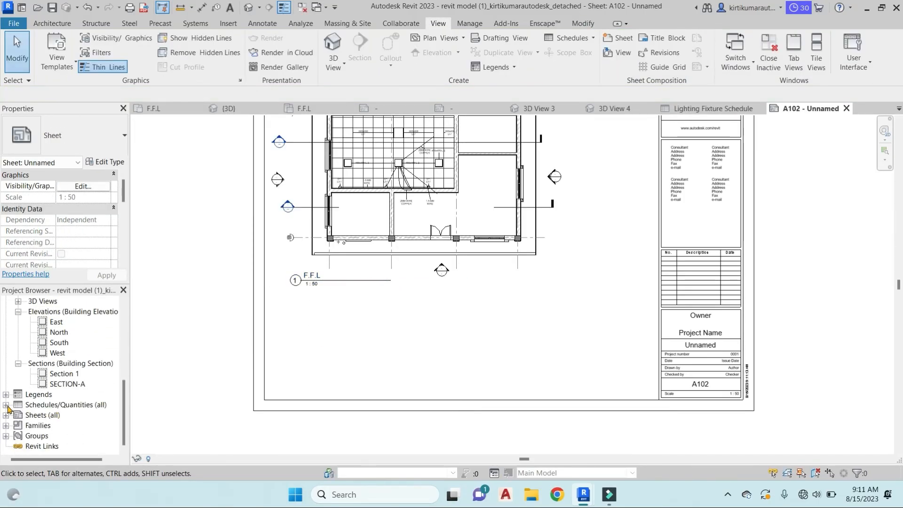
left_click(6, 405)
left_click_drag(75, 414, 333, 326)
scroll(585, 225, "down", 2)
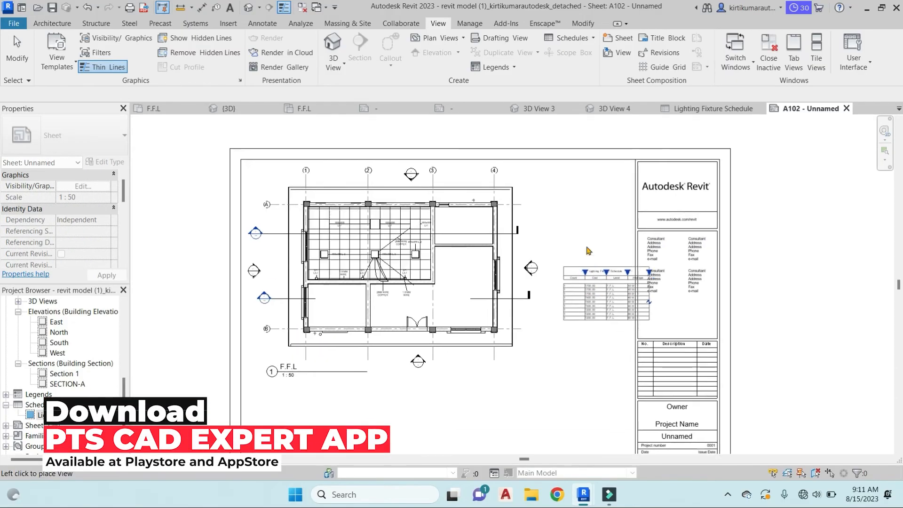
left_click(583, 222)
key("Escape")
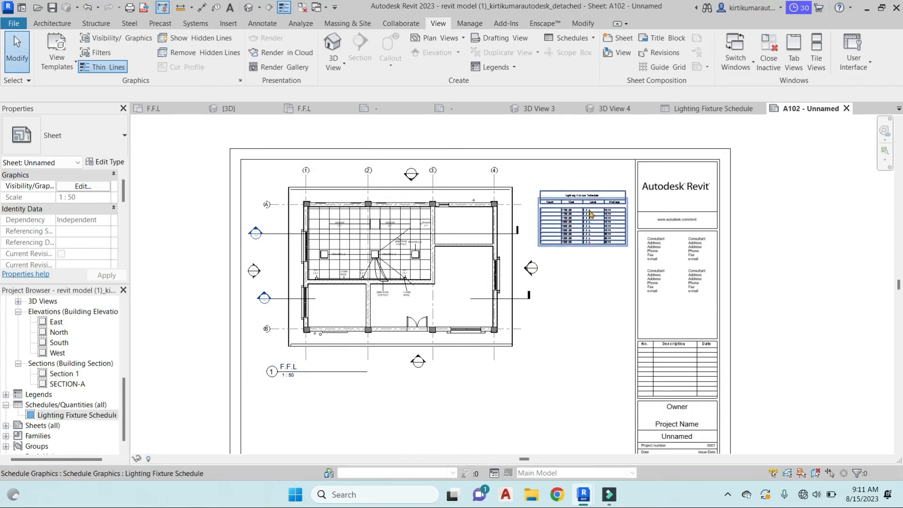
Open the default 3D view and look at the building exterior up close.
scroll(595, 289, "down", 2)
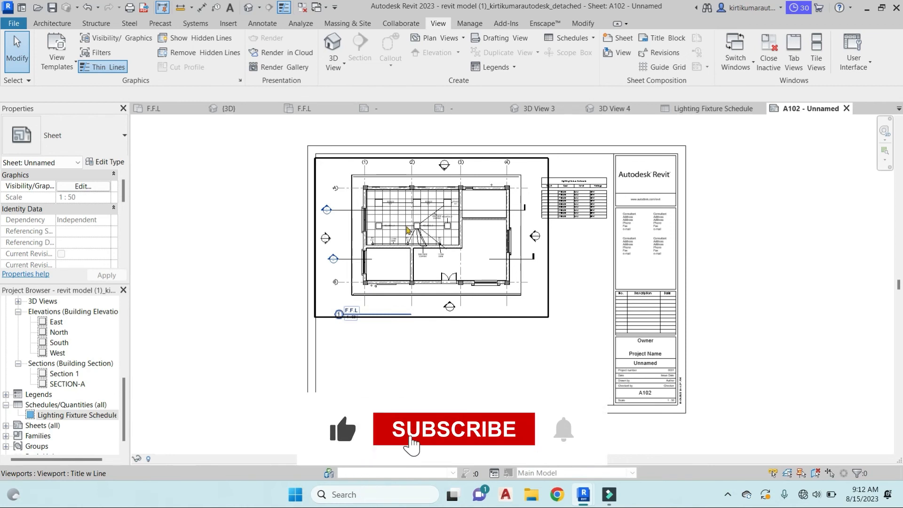
left_click(248, 7)
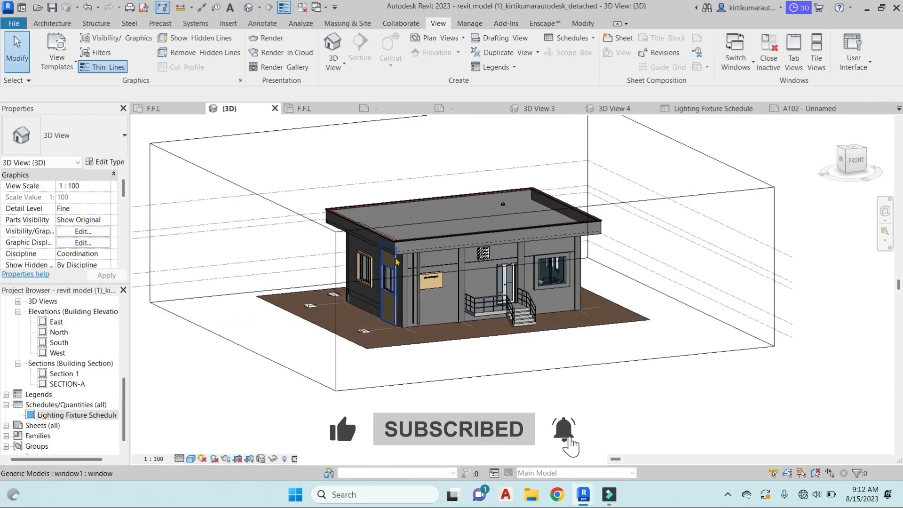
scroll(396, 262, "up", 5)
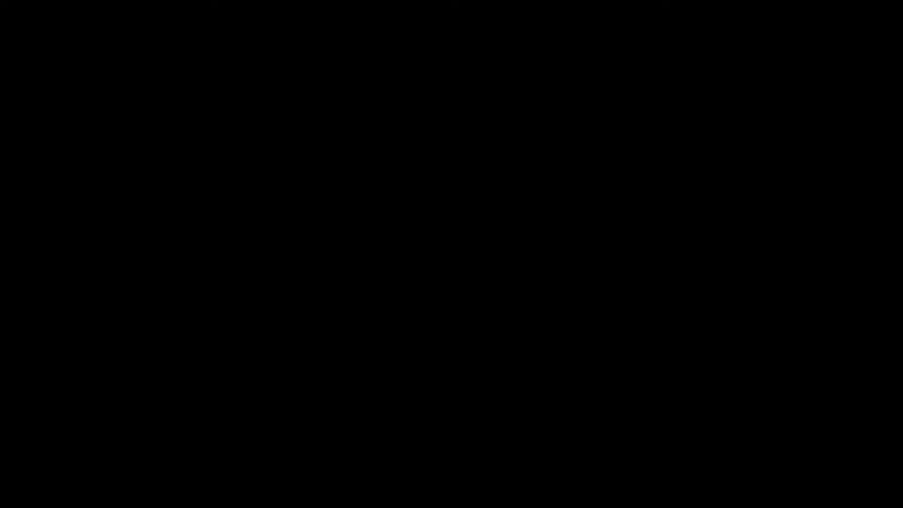